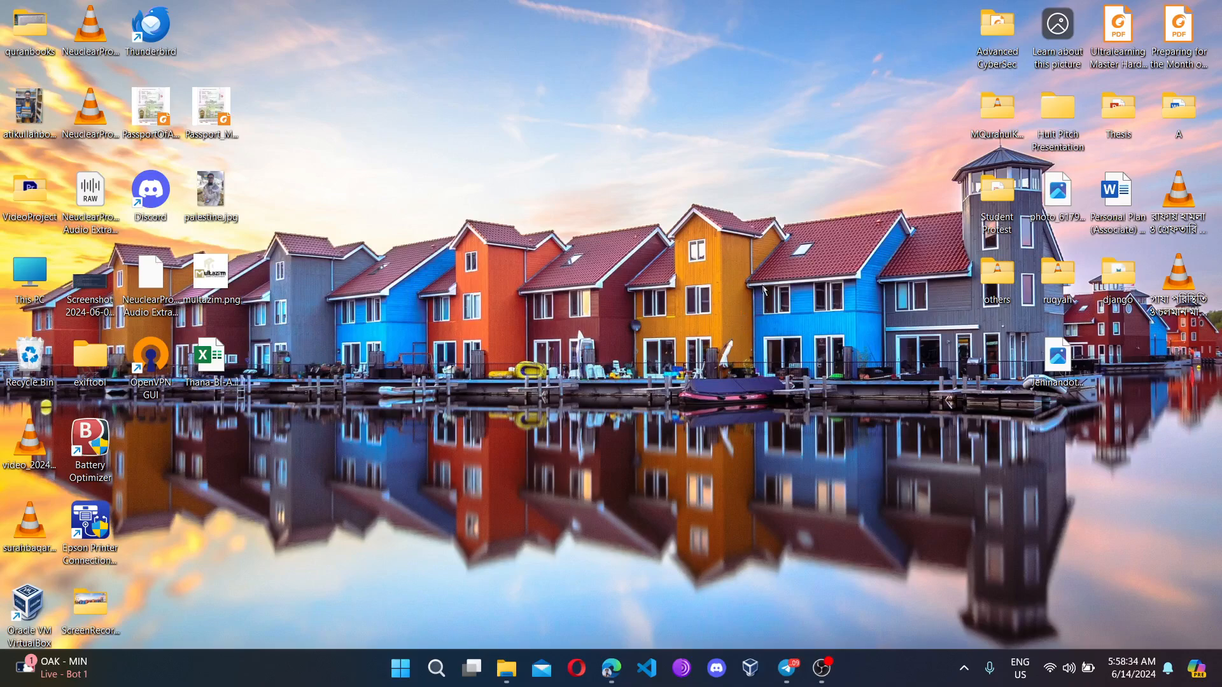
Search Edge for 'virtual box' and open the virtualbox.org Downloads page
{"action": "left_click", "coordinate": [611, 668]}
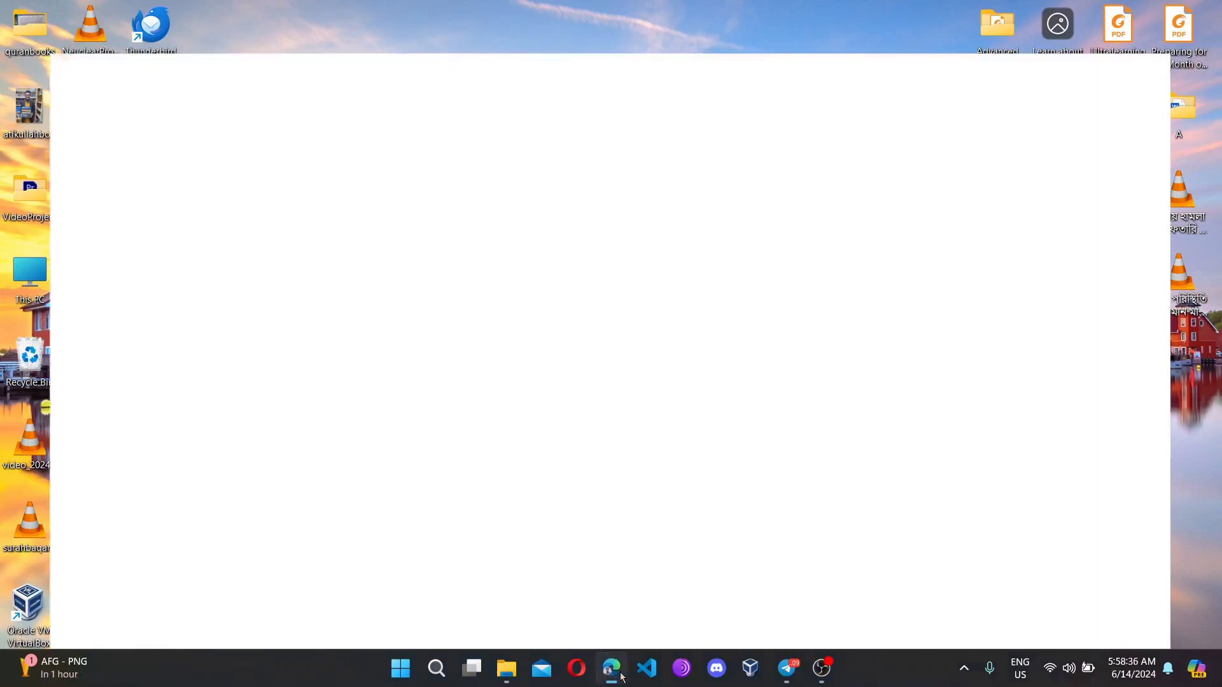
{"action": "left_click", "coordinate": [1061, 15]}
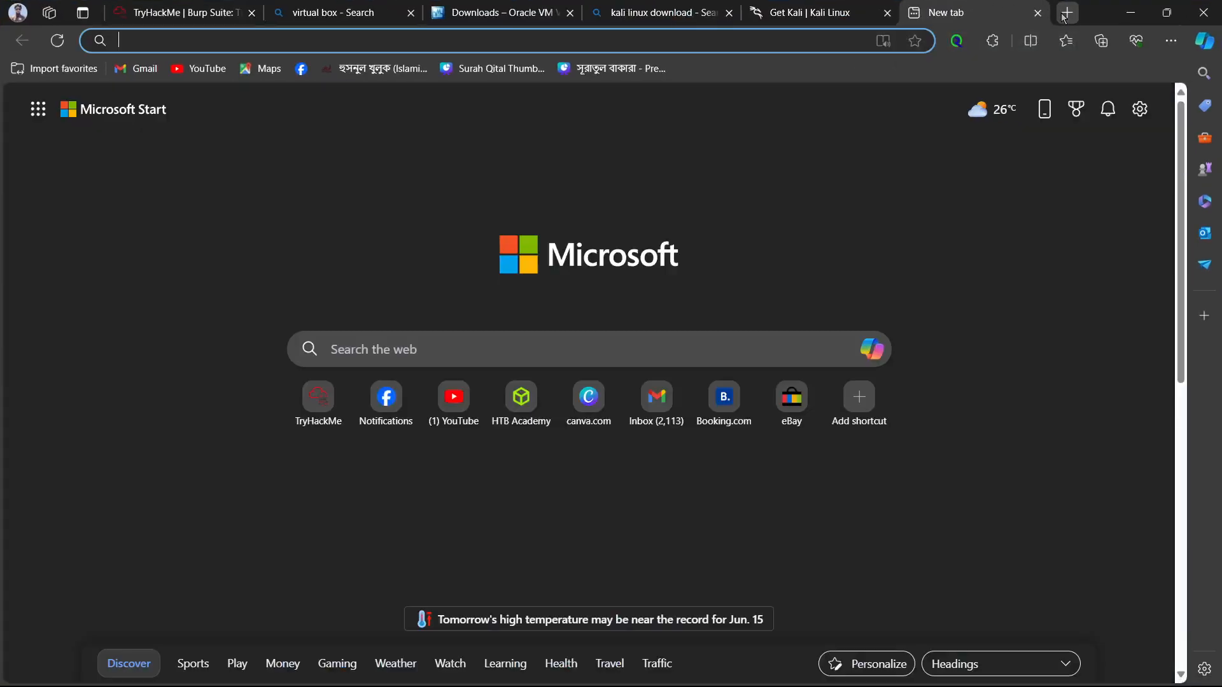
{"action": "type", "text": "virtual box"}
{"action": "key", "text": "Return"}
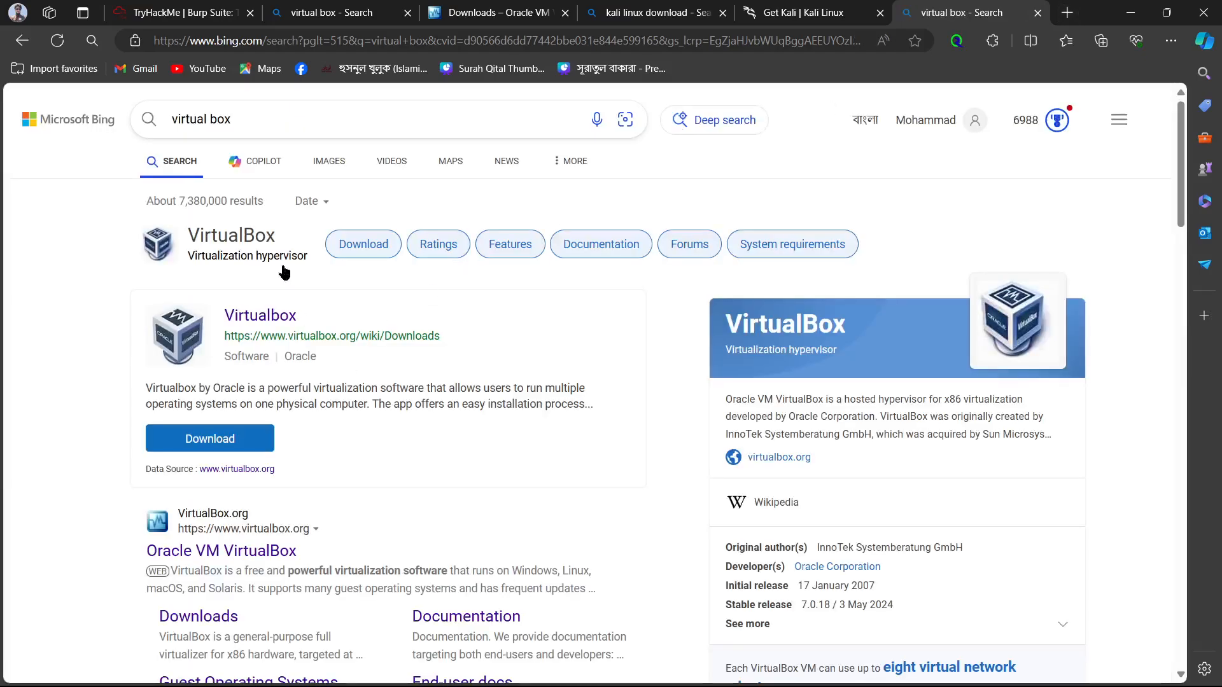
{"action": "left_click", "coordinate": [269, 317]}
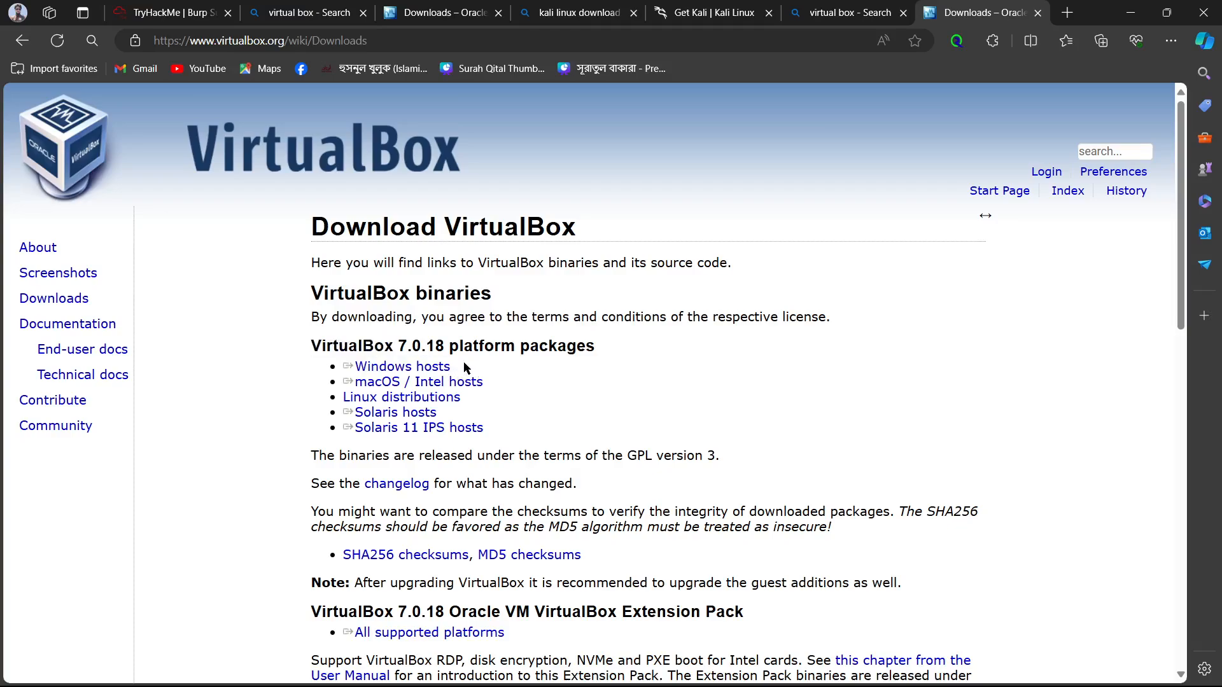
Download the VirtualBox Windows hosts installer, cancel the duplicate download, and open a fresh tab
{"action": "left_click_drag", "start_coordinate": [479, 362], "coordinate": [322, 368]}
{"action": "left_click", "coordinate": [238, 374]}
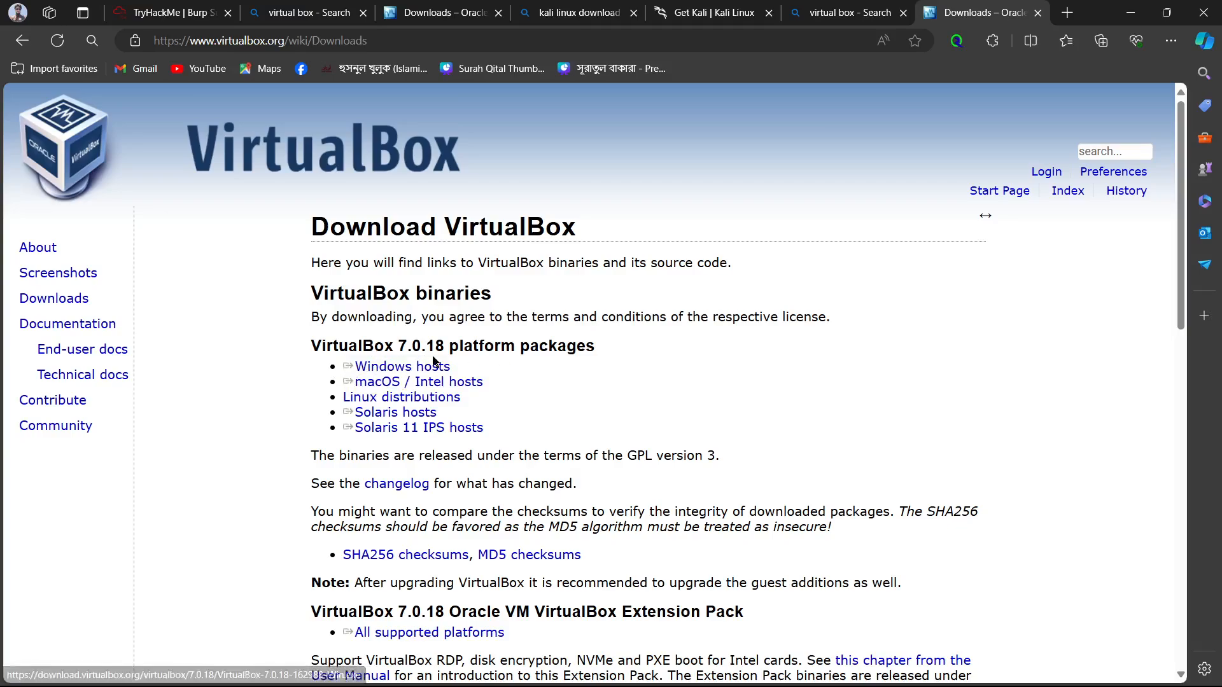
{"action": "left_click", "coordinate": [389, 371]}
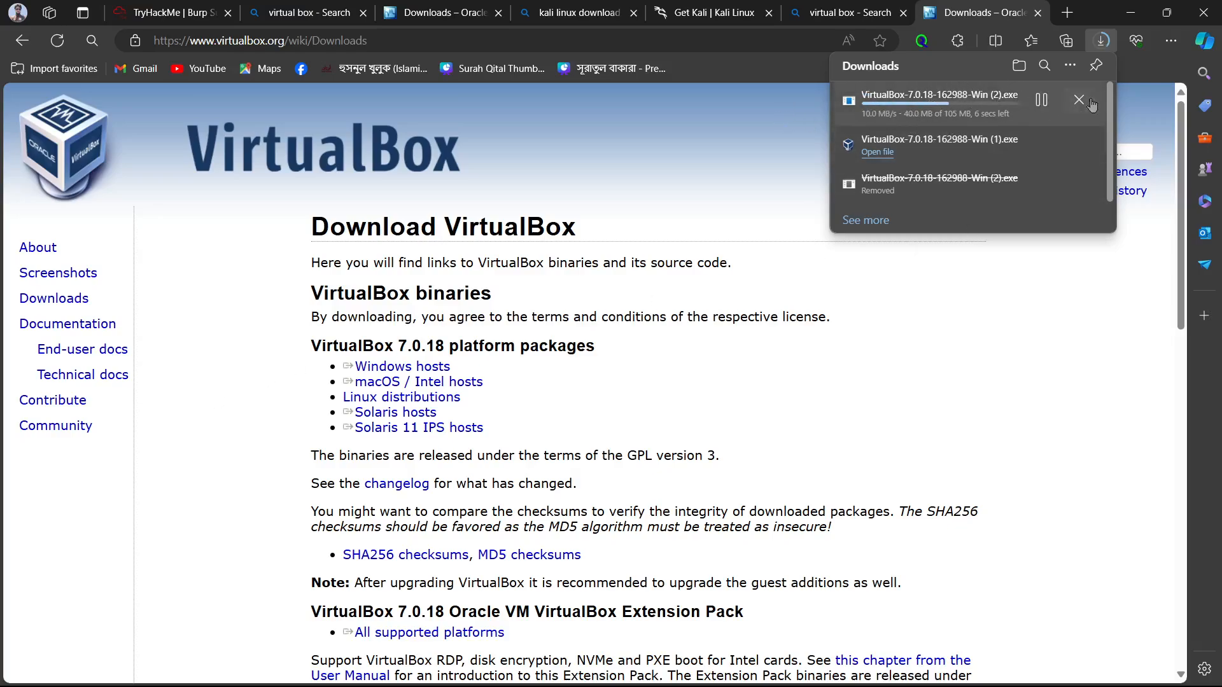
{"action": "left_click", "coordinate": [1089, 102]}
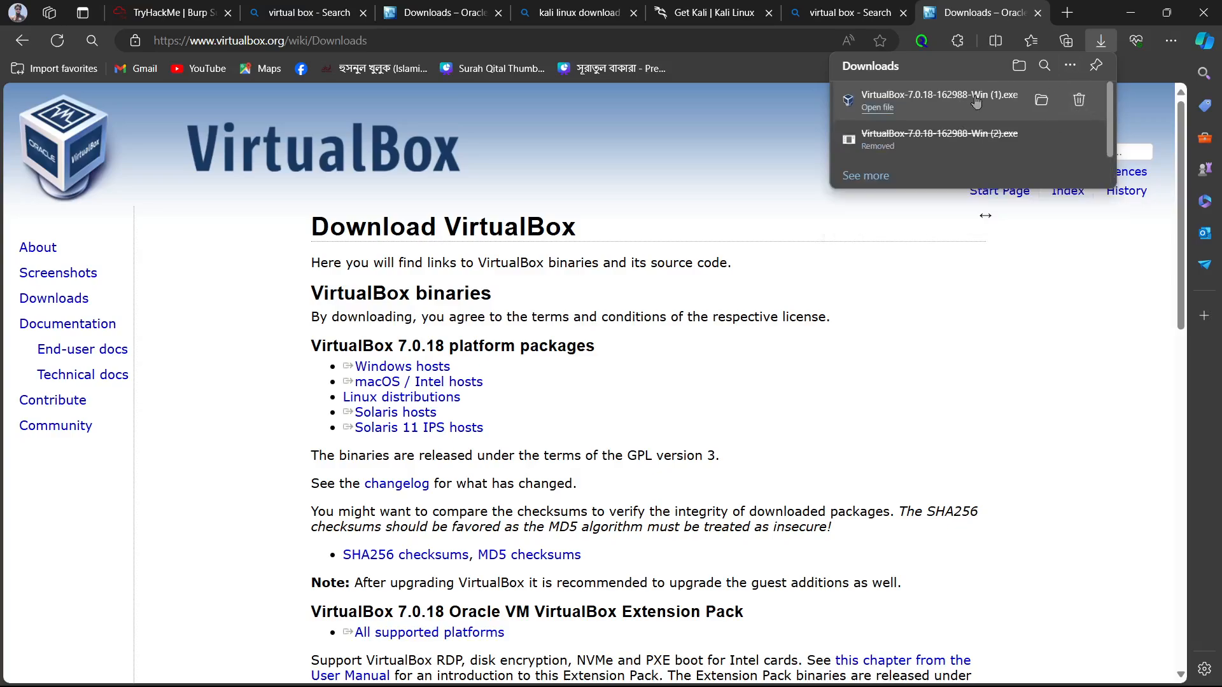
{"action": "left_click", "coordinate": [1068, 12]}
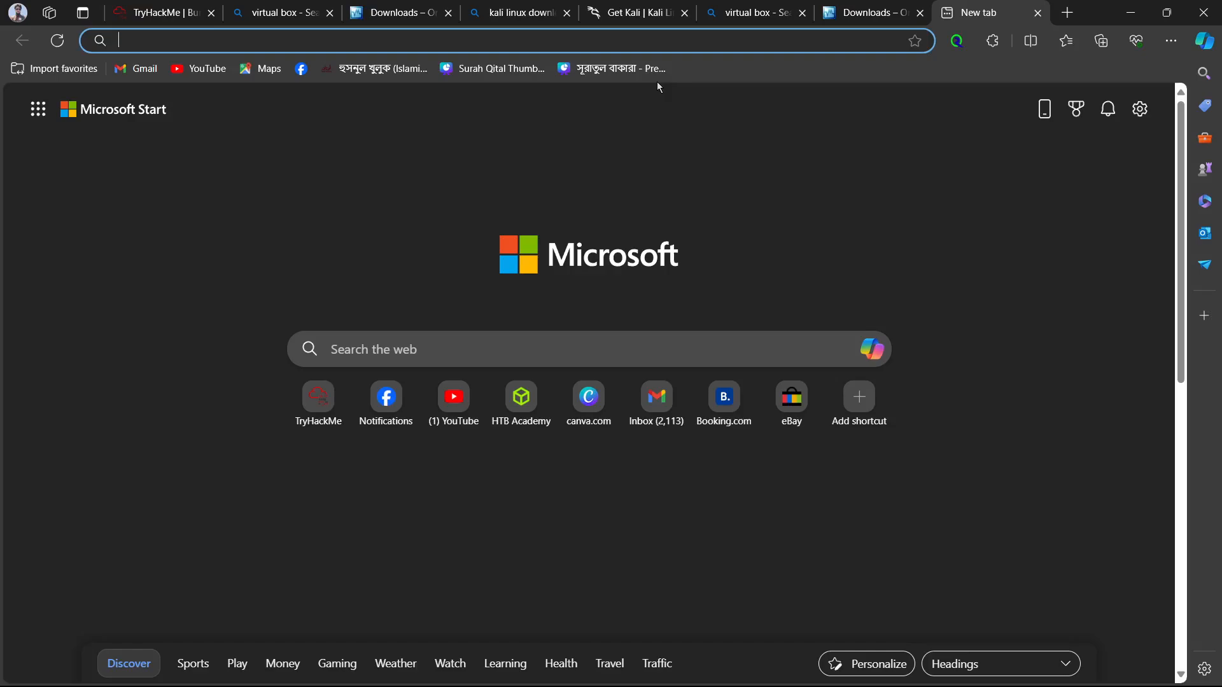
Search for 'kali linux download' and go to the Installer Images section of Get Kali
{"action": "type", "text": "kali"}
{"action": "key", "text": "Return"}
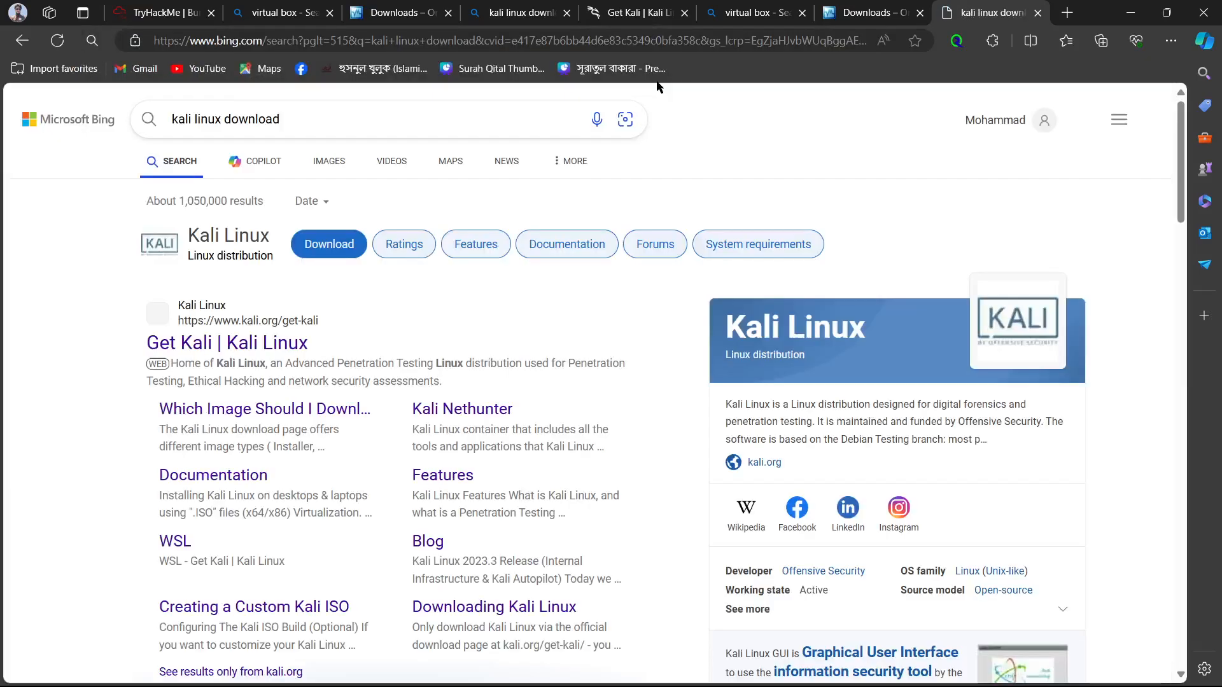
{"action": "left_click", "coordinate": [183, 344]}
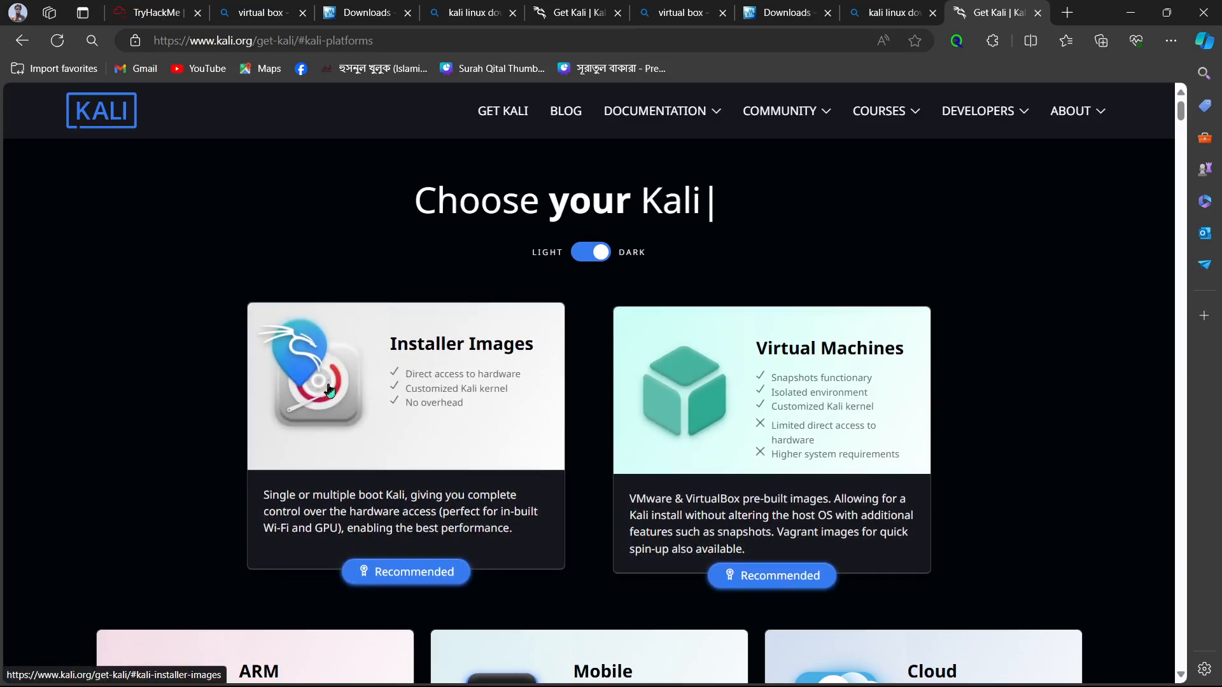
{"action": "left_click", "coordinate": [359, 369]}
{"action": "scroll", "coordinate": [368, 363], "scroll_direction": "down", "scroll_amount": 4}
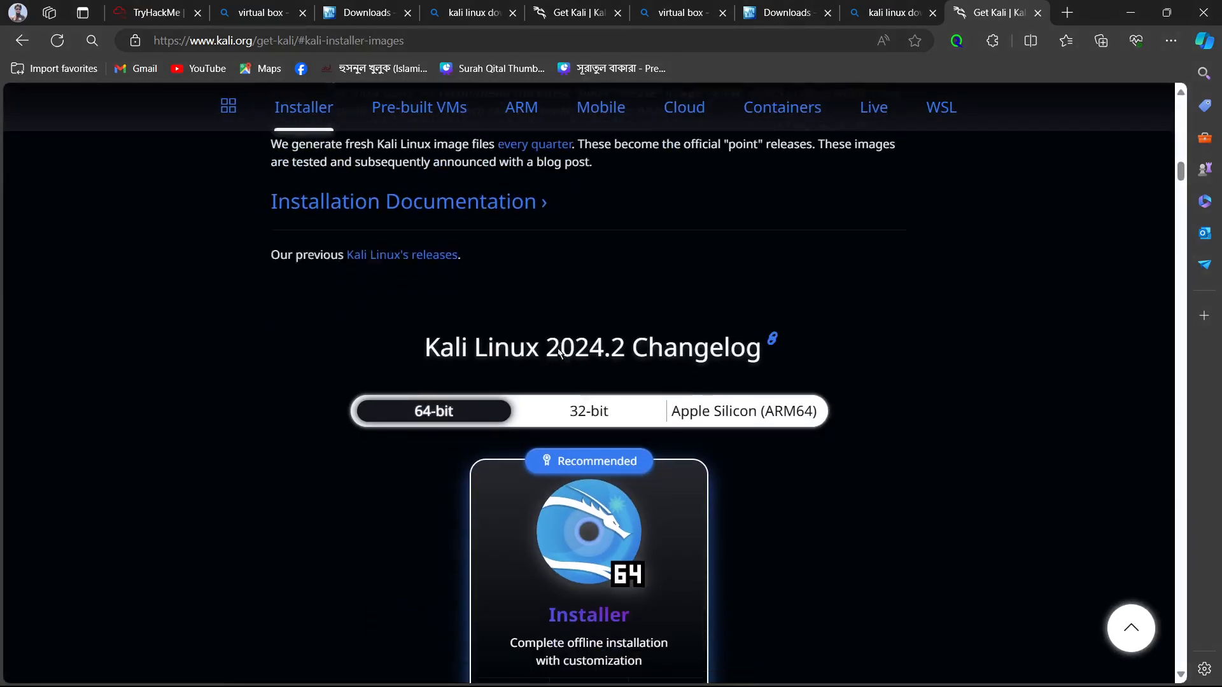
{"action": "scroll", "coordinate": [464, 344], "scroll_direction": "up", "scroll_amount": 14}
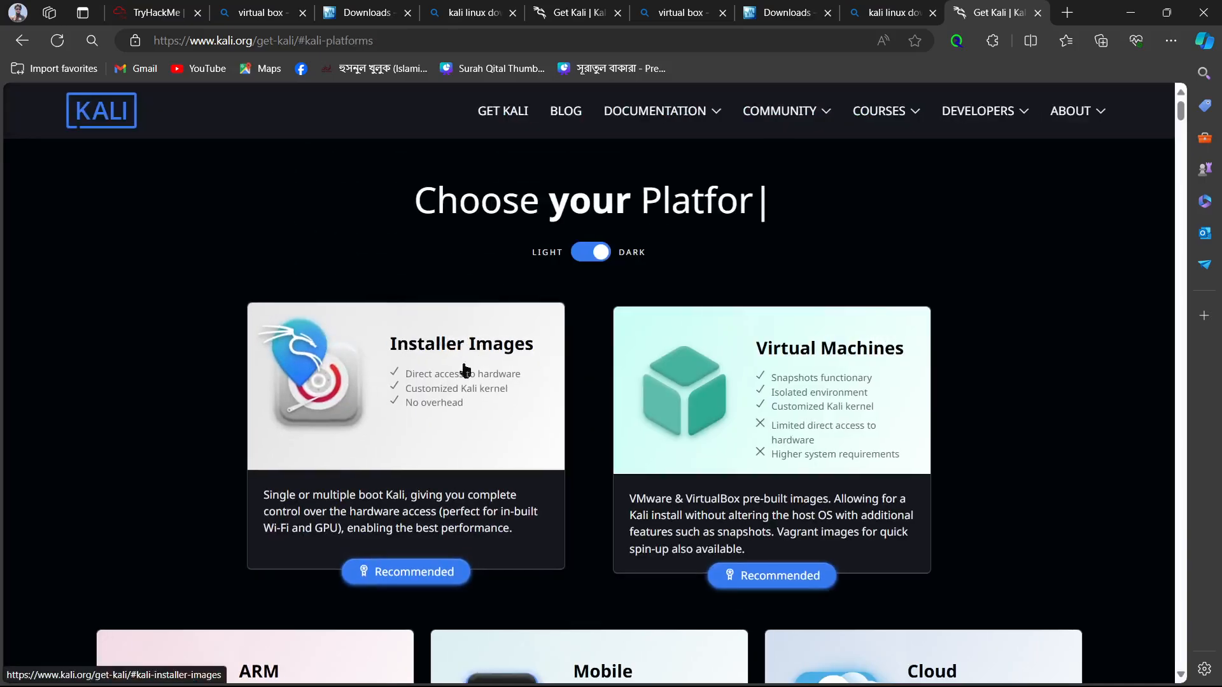
{"action": "left_click", "coordinate": [464, 371]}
{"action": "scroll", "coordinate": [509, 485], "scroll_direction": "down", "scroll_amount": 5}
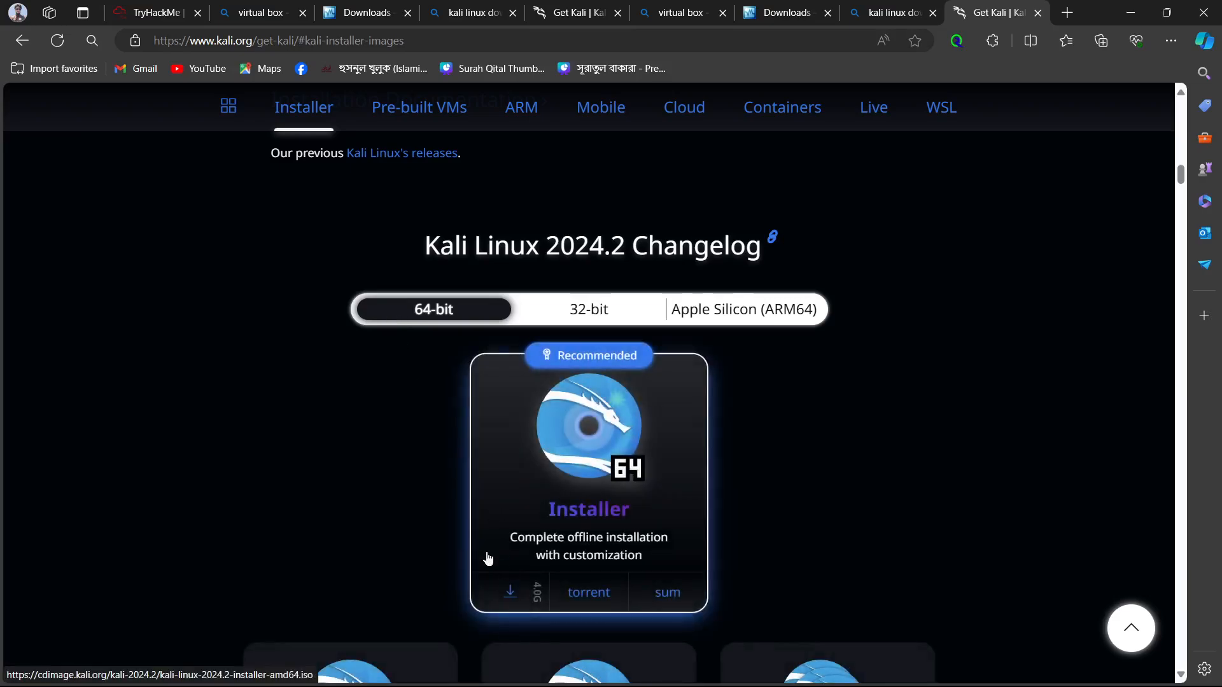
Start then cancel the 64-bit Kali 2024.2 installer ISO download, and minimize Edge
{"action": "left_click", "coordinate": [415, 312]}
{"action": "left_click", "coordinate": [511, 595]}
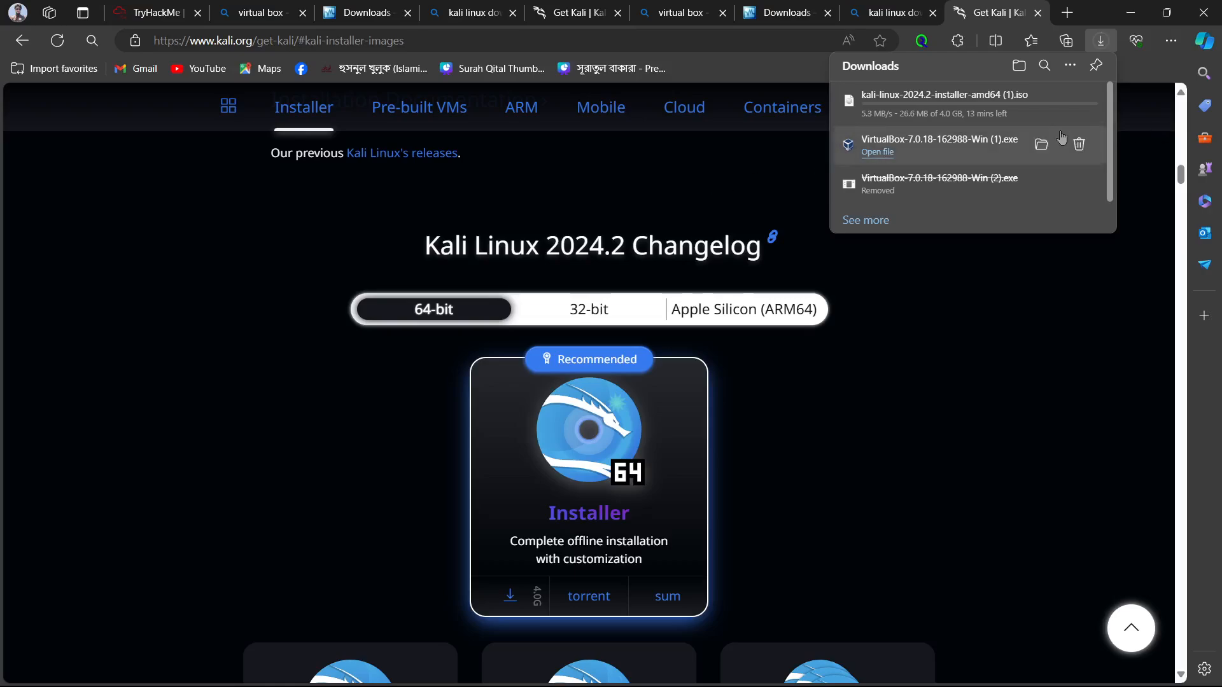
{"action": "left_click", "coordinate": [1088, 102]}
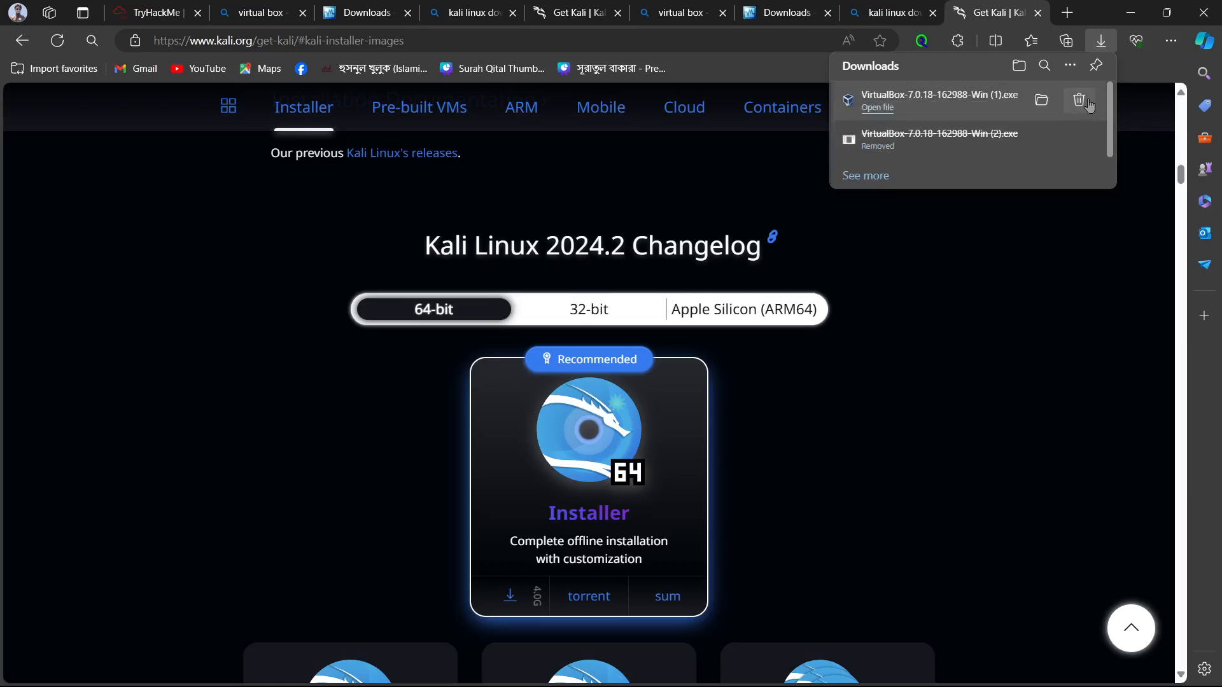
{"action": "left_click", "coordinate": [1130, 12]}
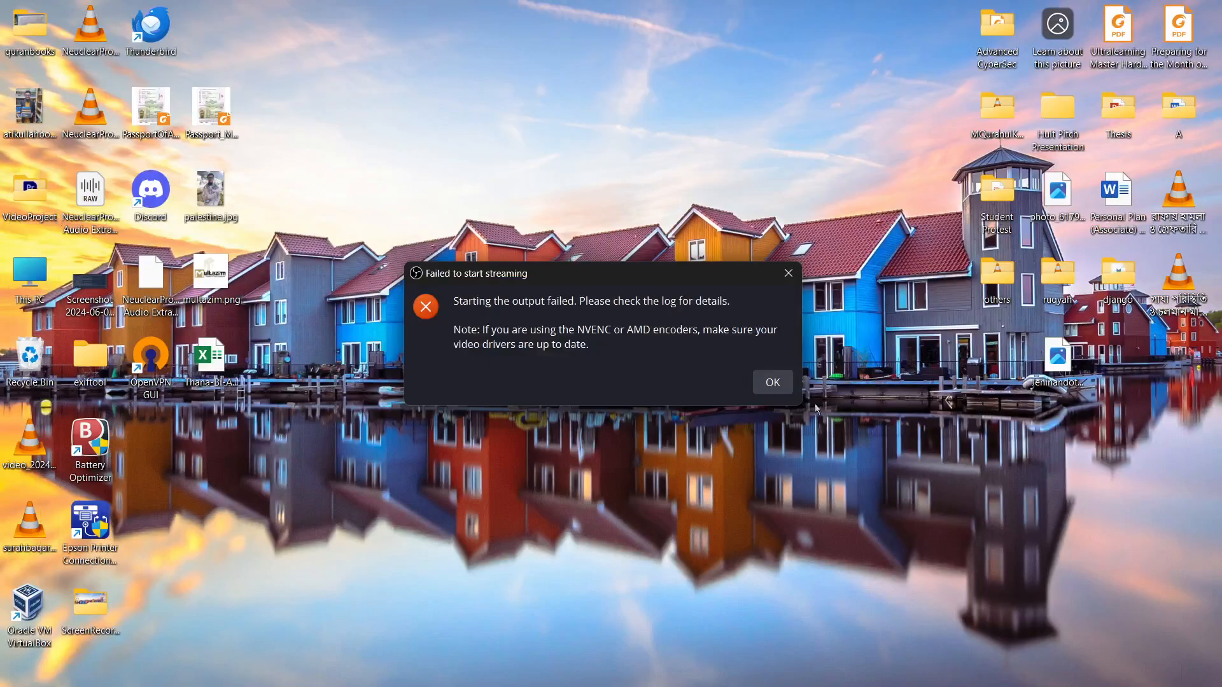
Dismiss the OBS error, launch the VirtualBox 7.0.18 installer from This PC > Downloads, then minimize Explorer
{"action": "key", "text": "Return"}
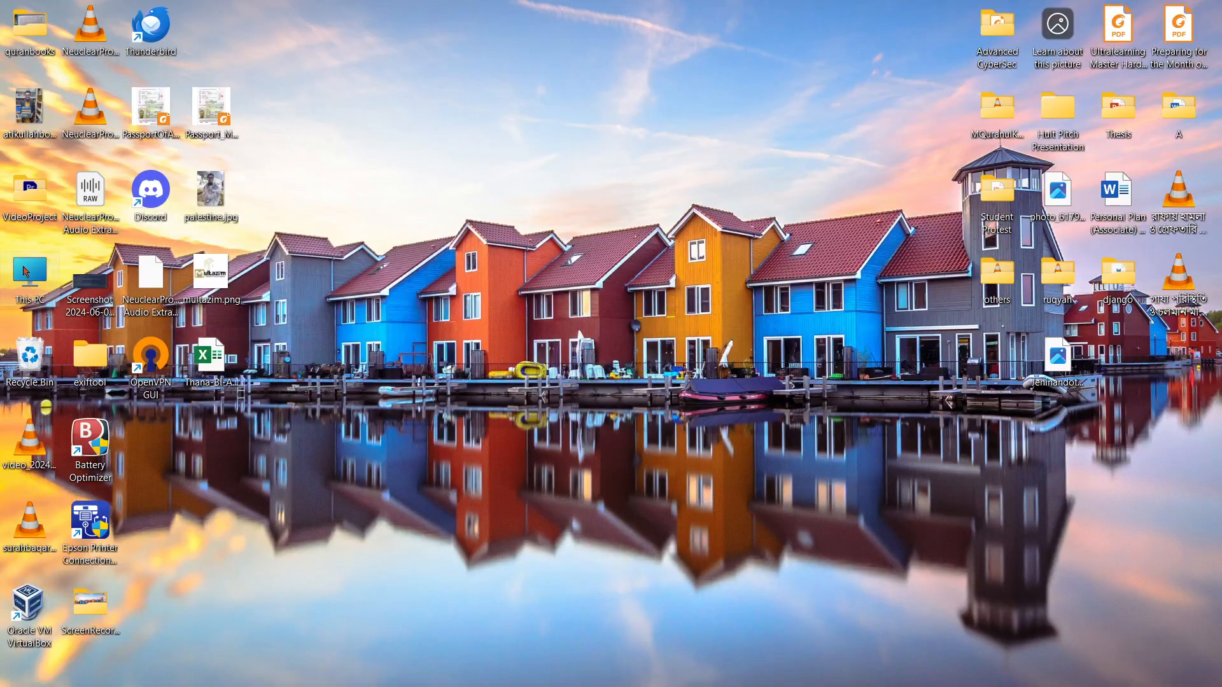
{"action": "double_click", "coordinate": [26, 273]}
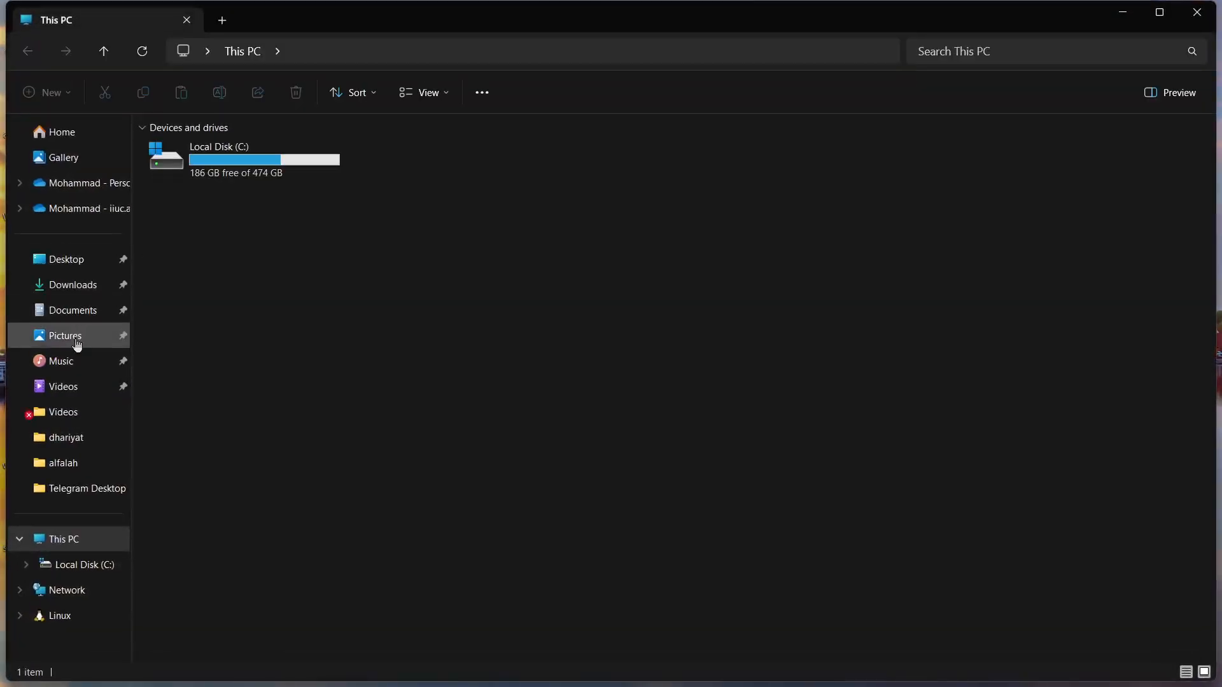
{"action": "left_click", "coordinate": [83, 286]}
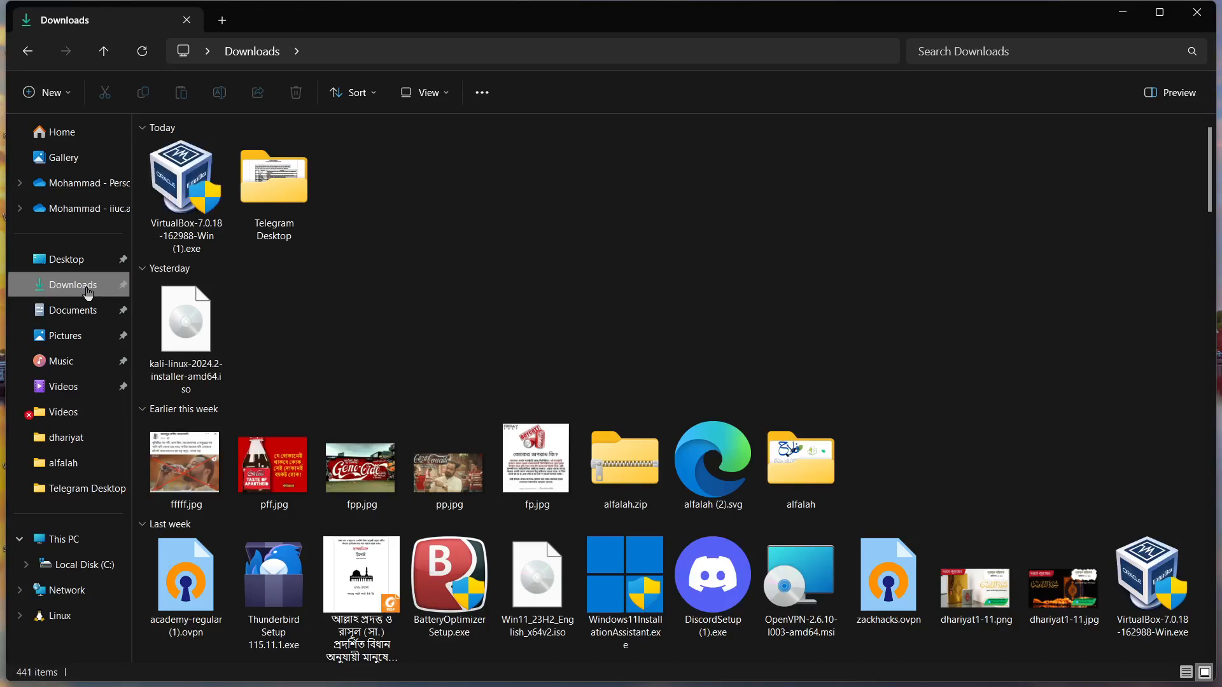
{"action": "double_click", "coordinate": [196, 174]}
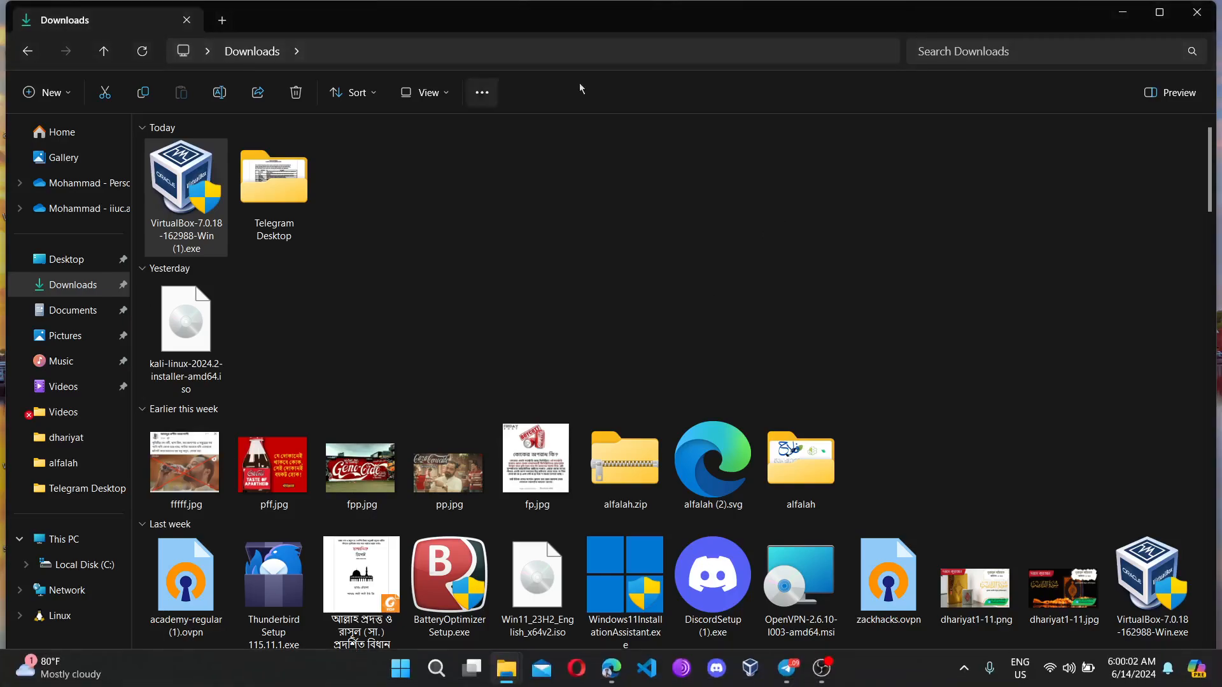
{"action": "left_click", "coordinate": [1122, 12]}
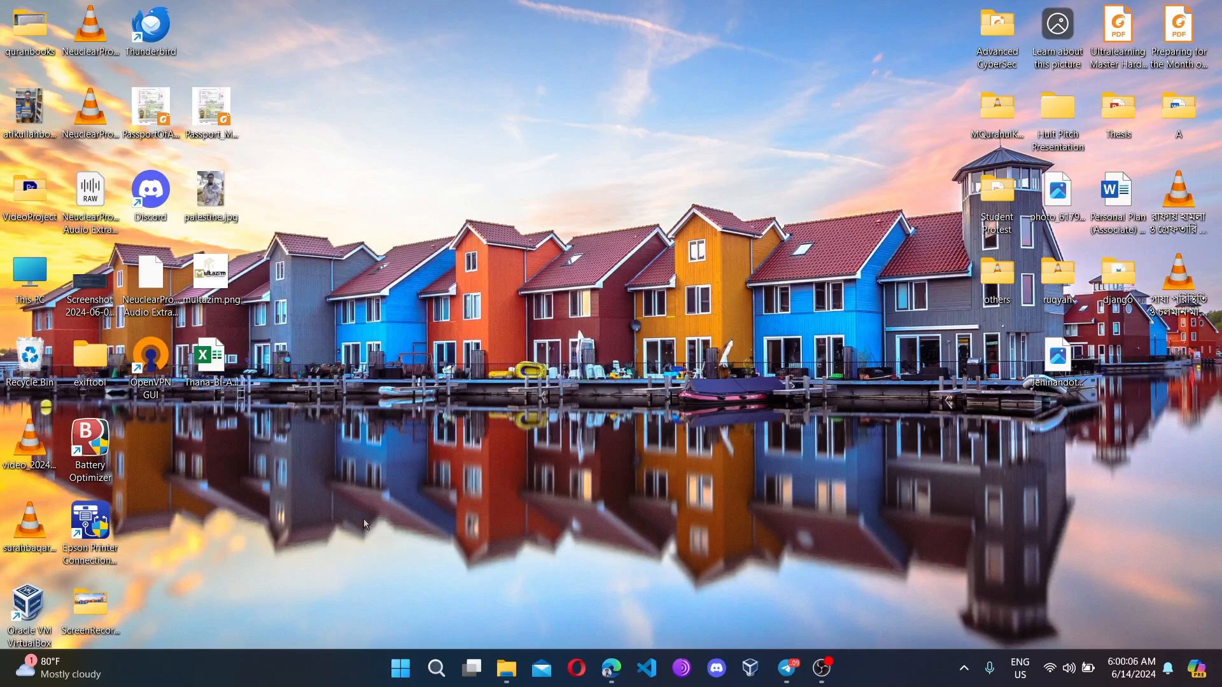
Launch VirtualBox Manager and start a new virtual machine named KaliLinux2024.2
{"action": "double_click", "coordinate": [28, 625]}
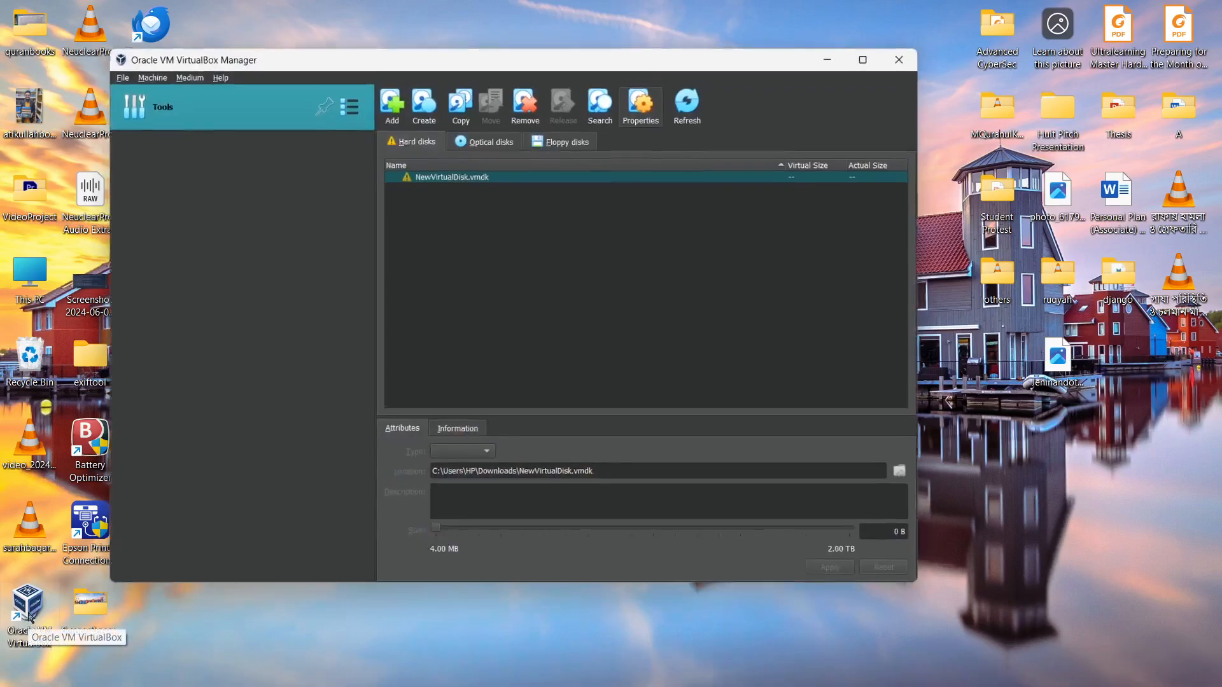
{"action": "left_click_drag", "start_coordinate": [627, 49], "coordinate": [725, 73]}
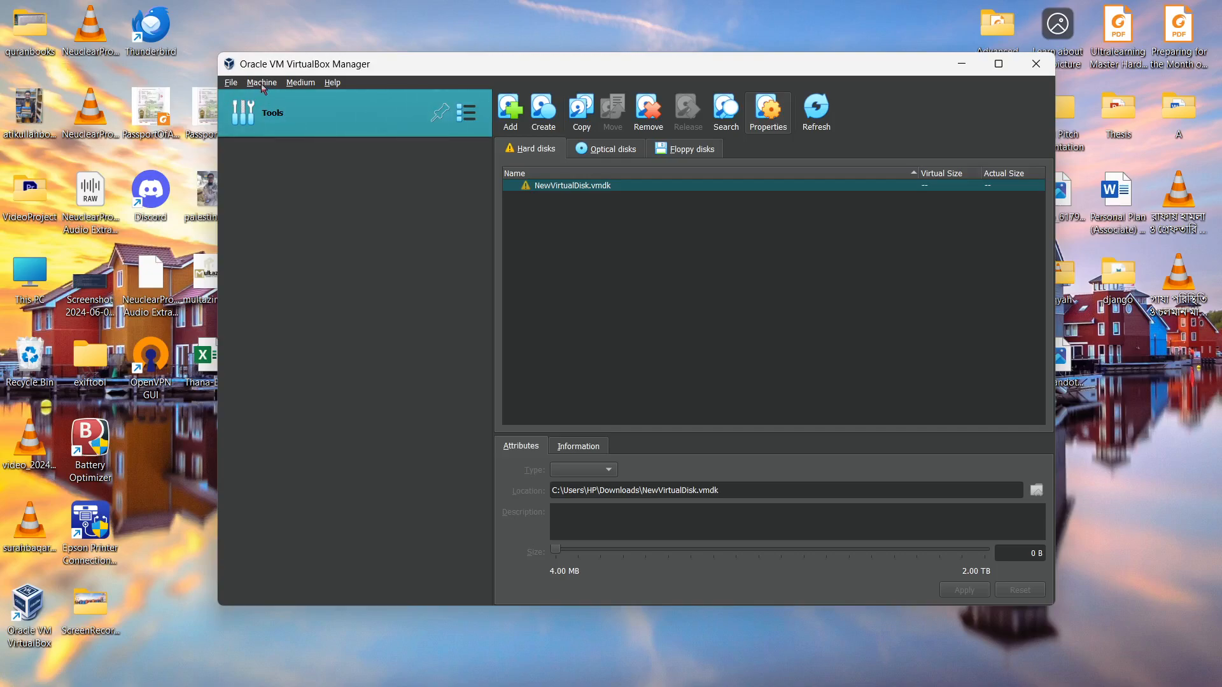
{"action": "left_click", "coordinate": [262, 85]}
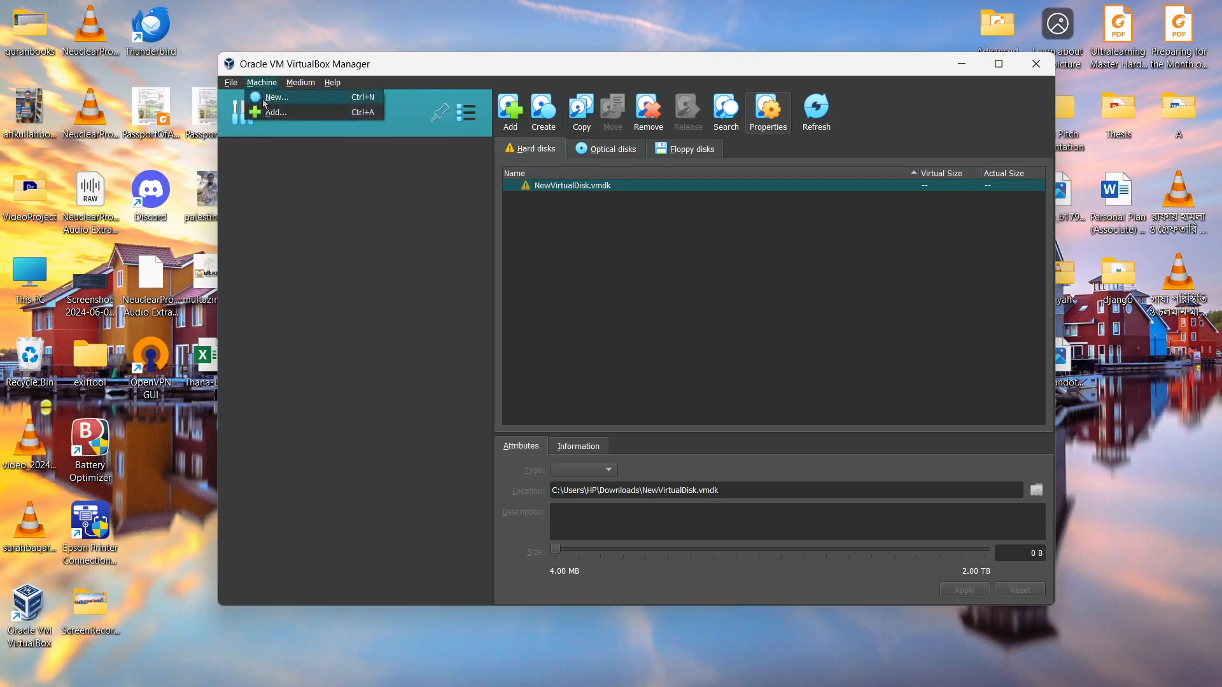
{"action": "left_click", "coordinate": [276, 97]}
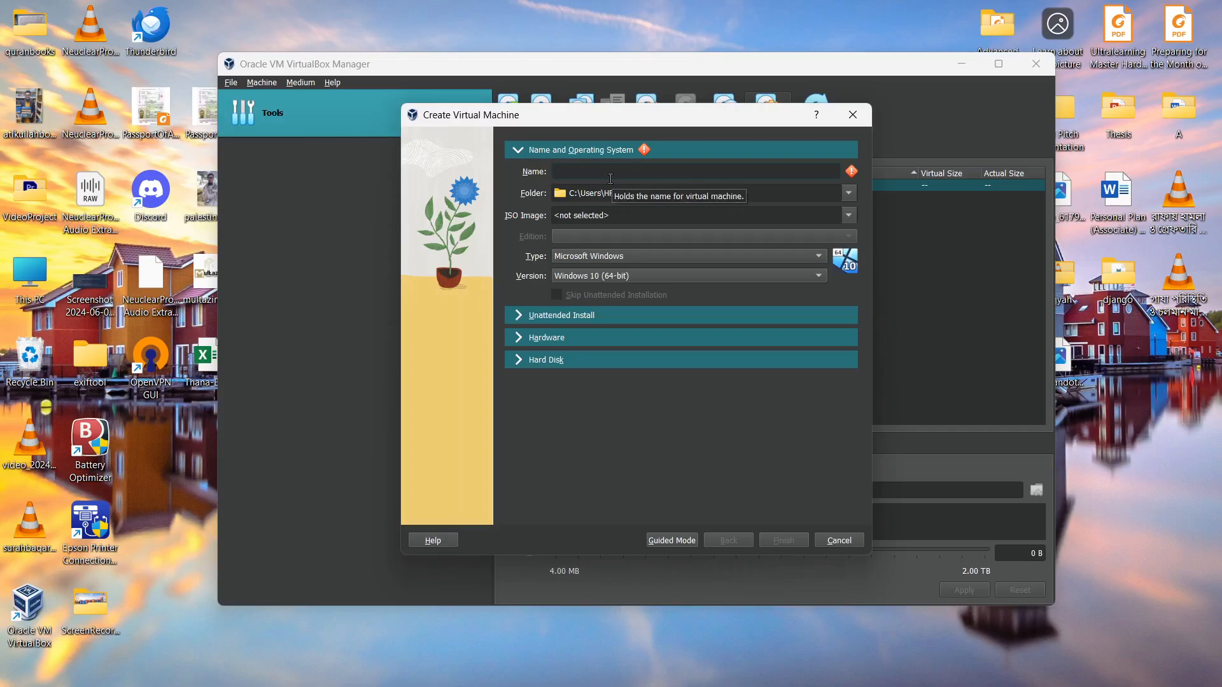
{"action": "type", "text": "KaliLinu"}
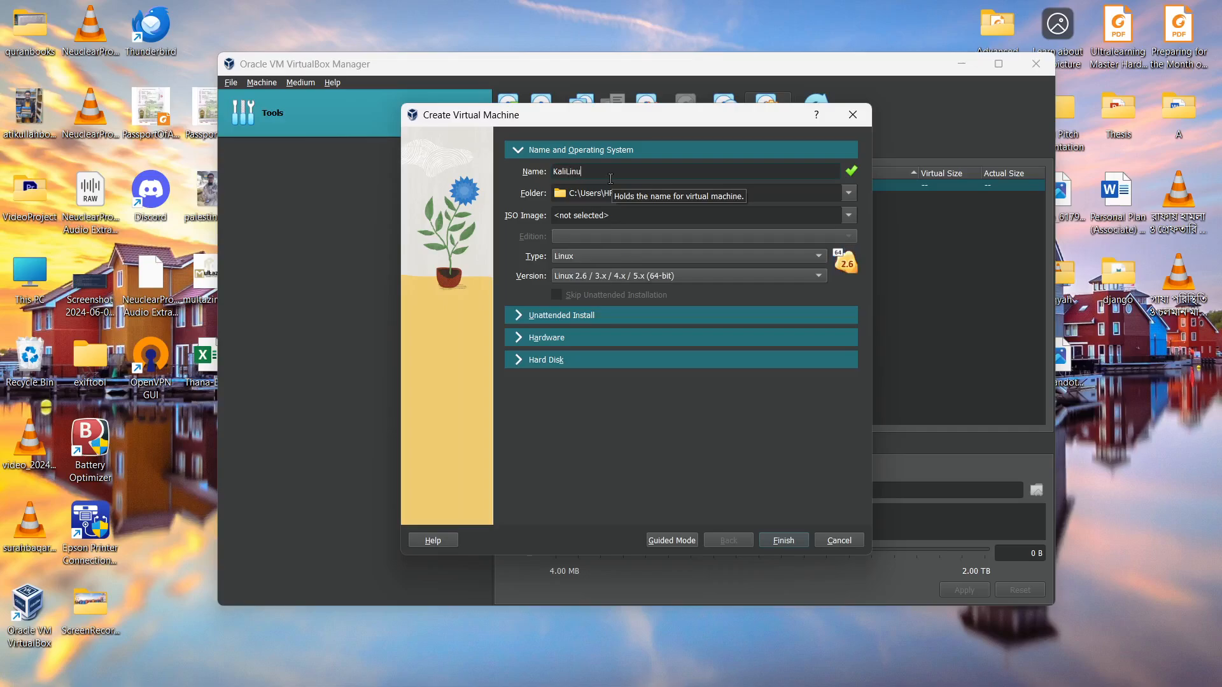
{"action": "type", "text": "x2024.2"}
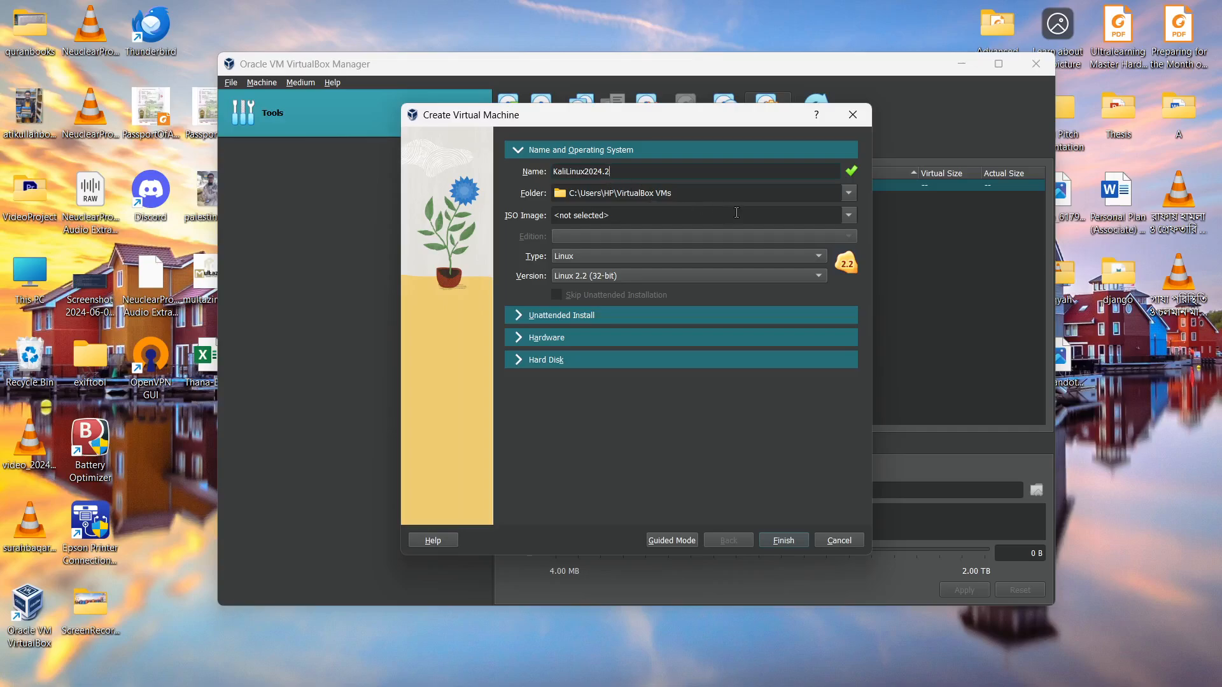
Attach kali-linux-2024.2-installer-amd64.iso and set the version to Debian (64-bit)
{"action": "left_click", "coordinate": [848, 217]}
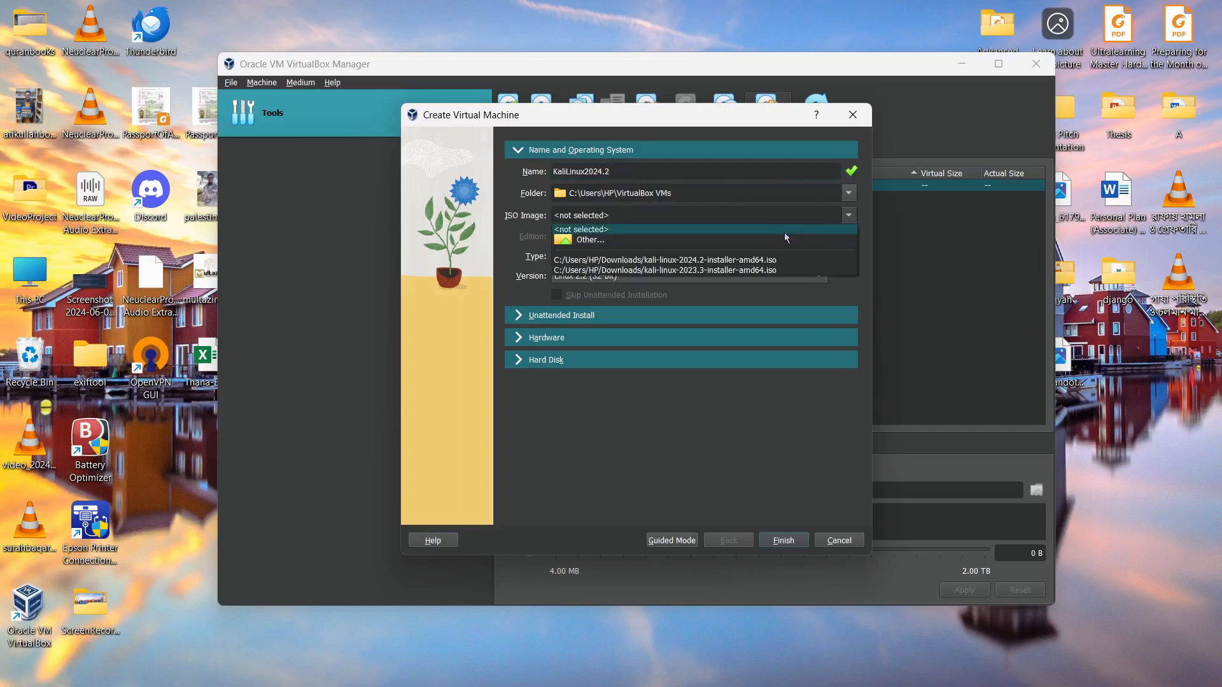
{"action": "left_click", "coordinate": [736, 246]}
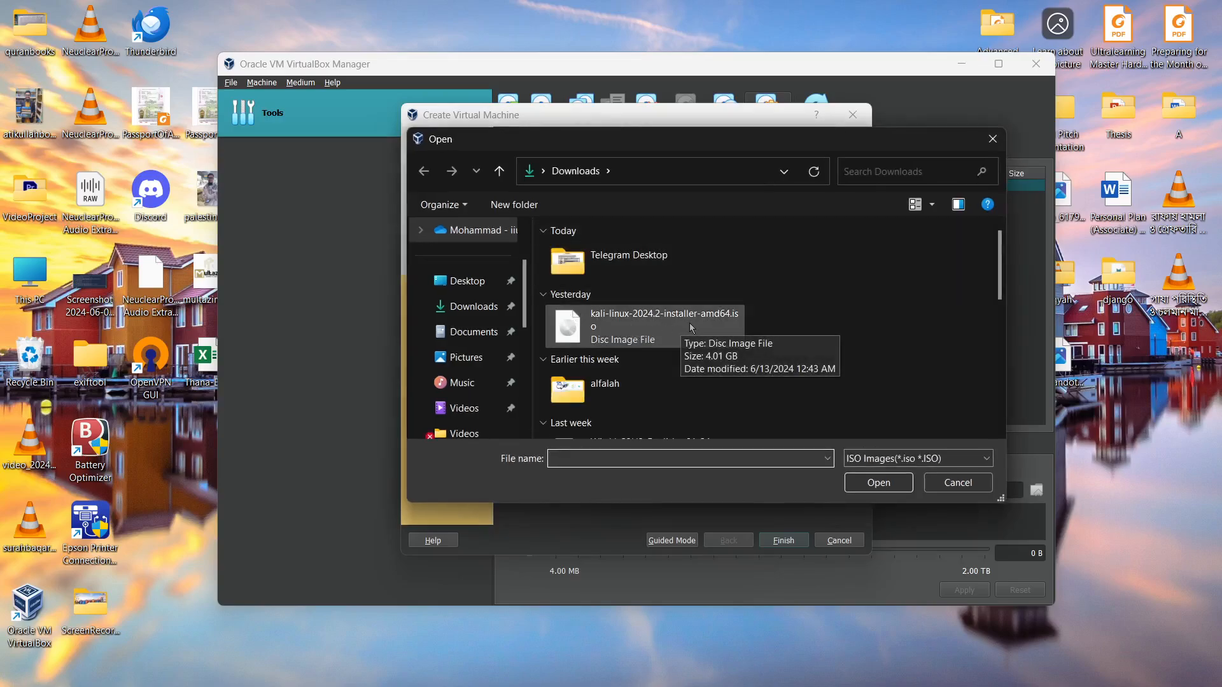
{"action": "left_click", "coordinate": [666, 329]}
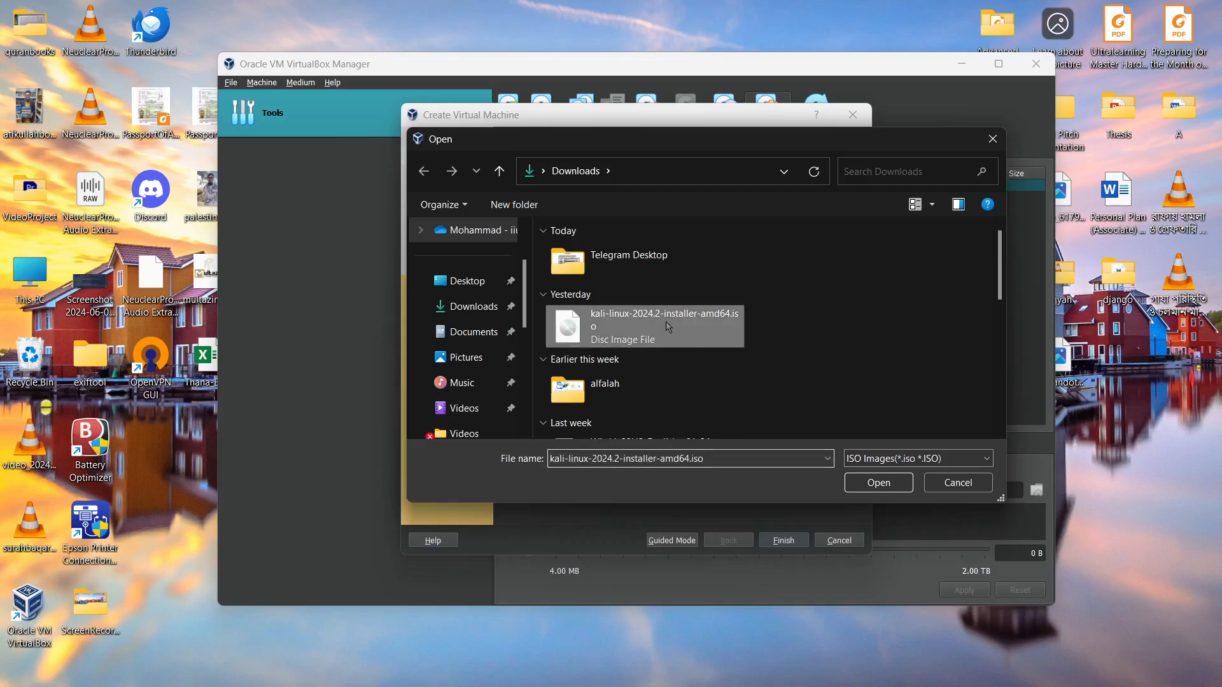
{"action": "left_click", "coordinate": [868, 483]}
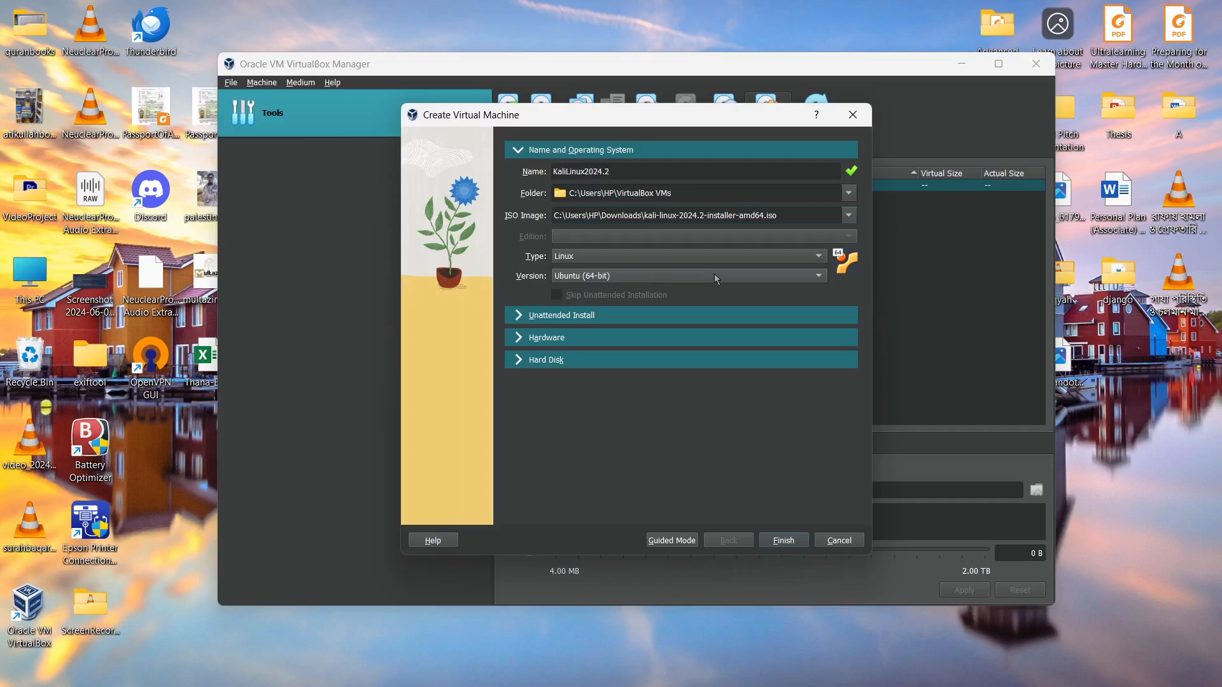
{"action": "left_click", "coordinate": [806, 278]}
{"action": "key", "text": "d"}
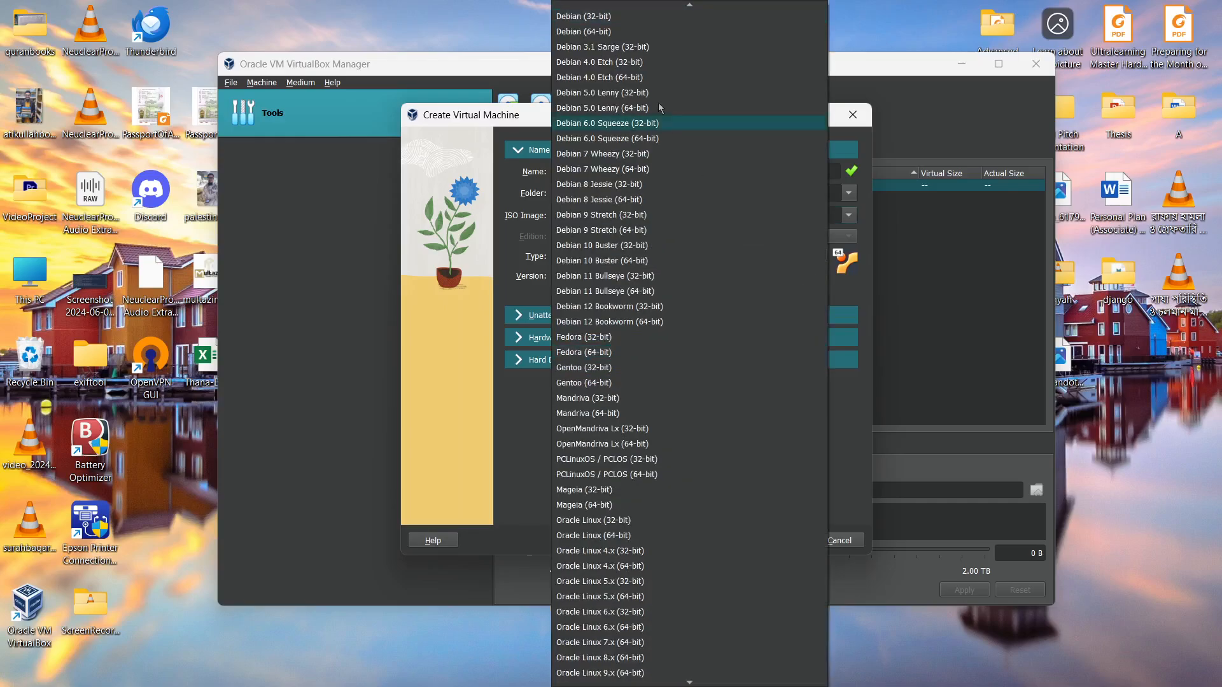
{"action": "left_click", "coordinate": [651, 33]}
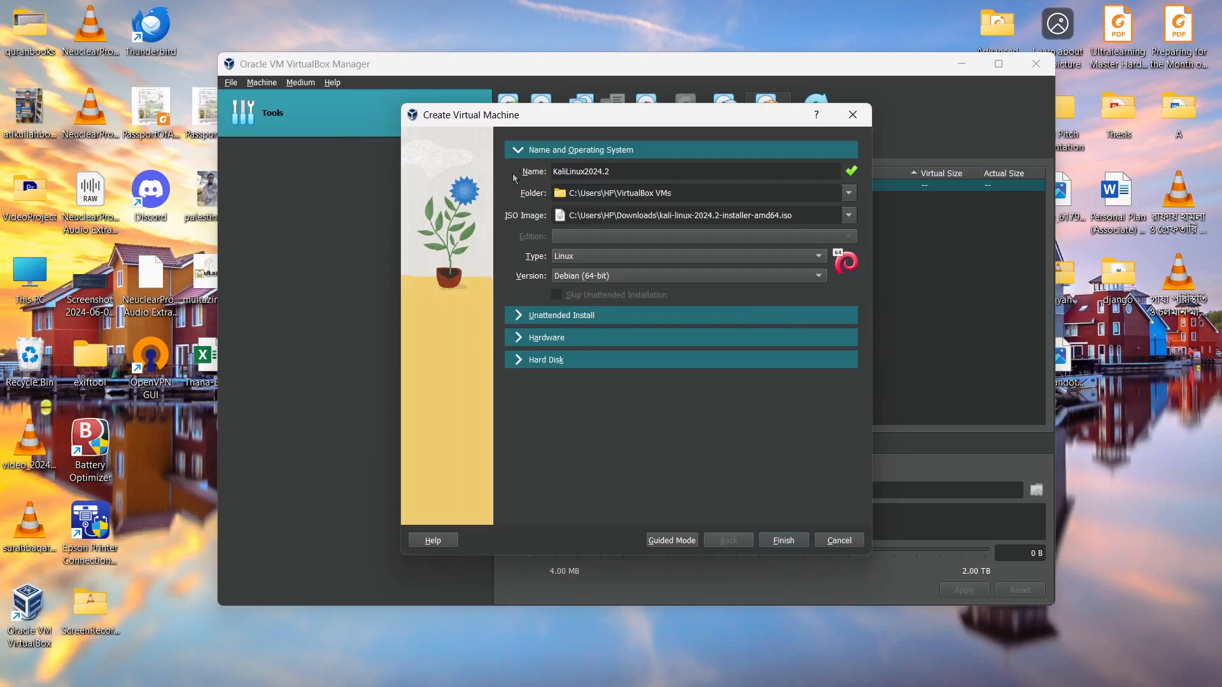
{"action": "left_click", "coordinate": [518, 316]}
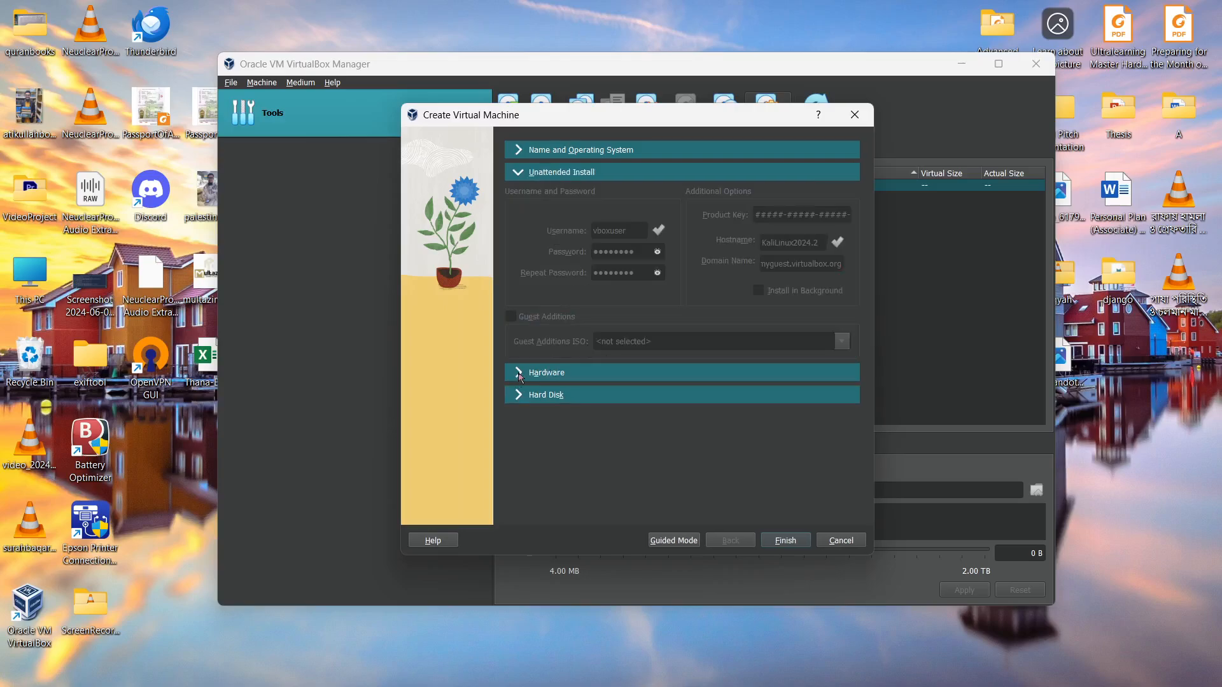
Give the VM 4096 MB base memory and 2 processors
{"action": "left_click", "coordinate": [520, 375]}
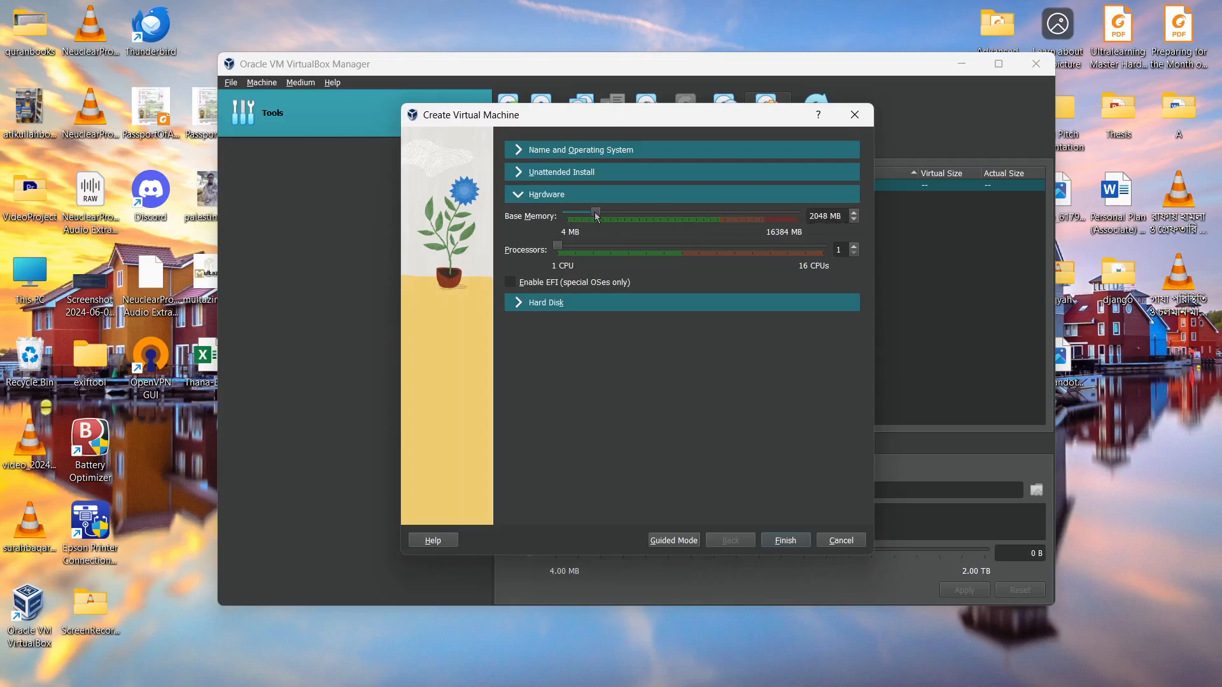
{"action": "left_click_drag", "start_coordinate": [595, 214], "coordinate": [621, 214]}
{"action": "left_click", "coordinate": [573, 251]}
Create an 80 GB virtual hard disk, keeping the VDI file type
{"action": "left_click", "coordinate": [522, 305]}
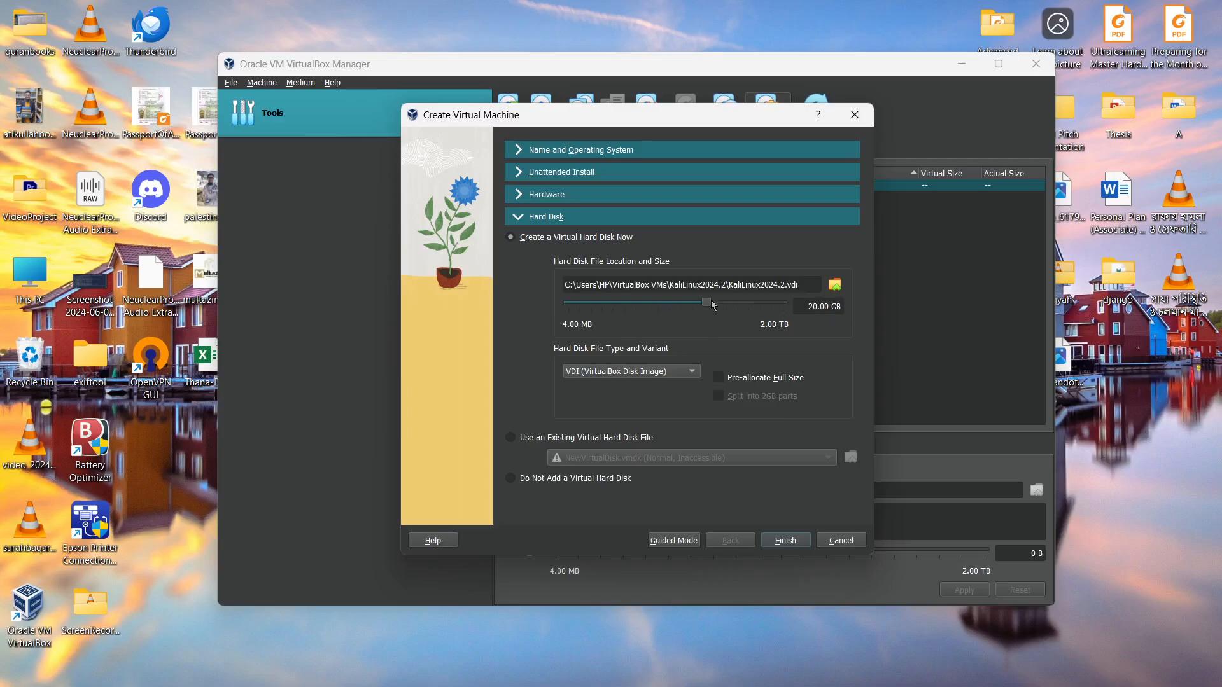
{"action": "mouse_move", "coordinate": [709, 306]}
{"action": "left_mouse_down"}
{"action": "mouse_move", "coordinate": [748, 304]}
{"action": "mouse_move", "coordinate": [732, 301]}
{"action": "left_mouse_up"}
{"action": "left_click_drag", "start_coordinate": [821, 305], "coordinate": [798, 304]}
{"action": "type", "text": "80."}
{"action": "key", "text": "Delete"}
{"action": "left_click", "coordinate": [657, 372]}
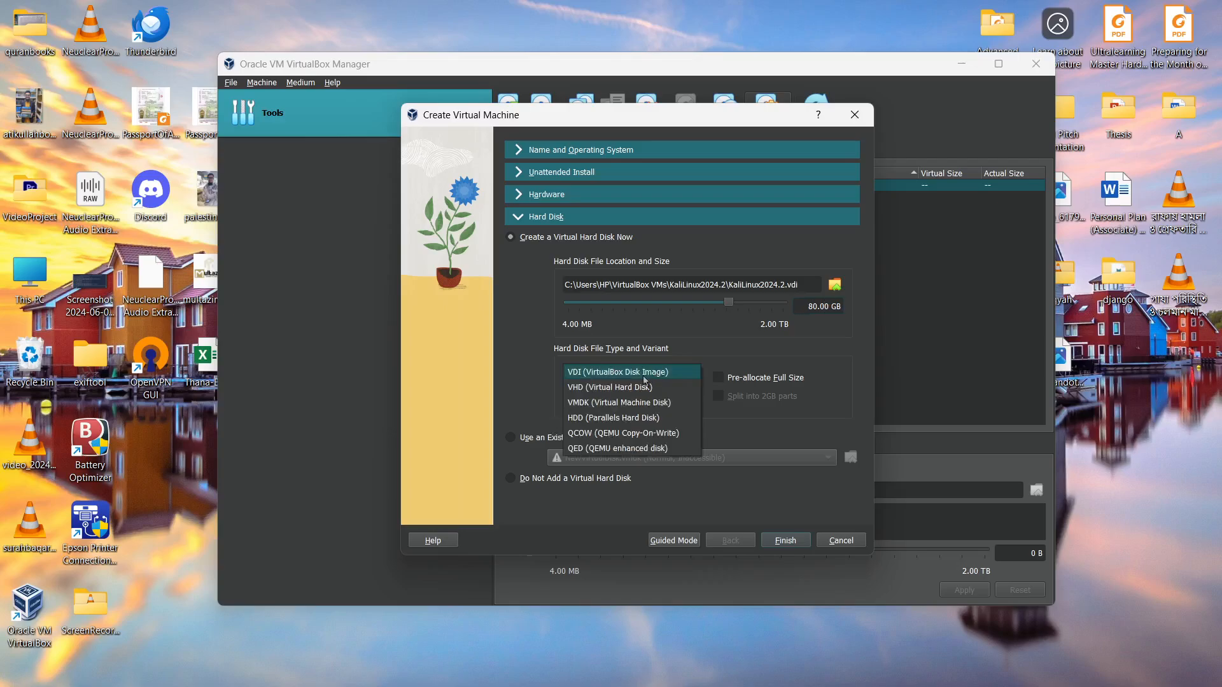
{"action": "left_click", "coordinate": [708, 343]}
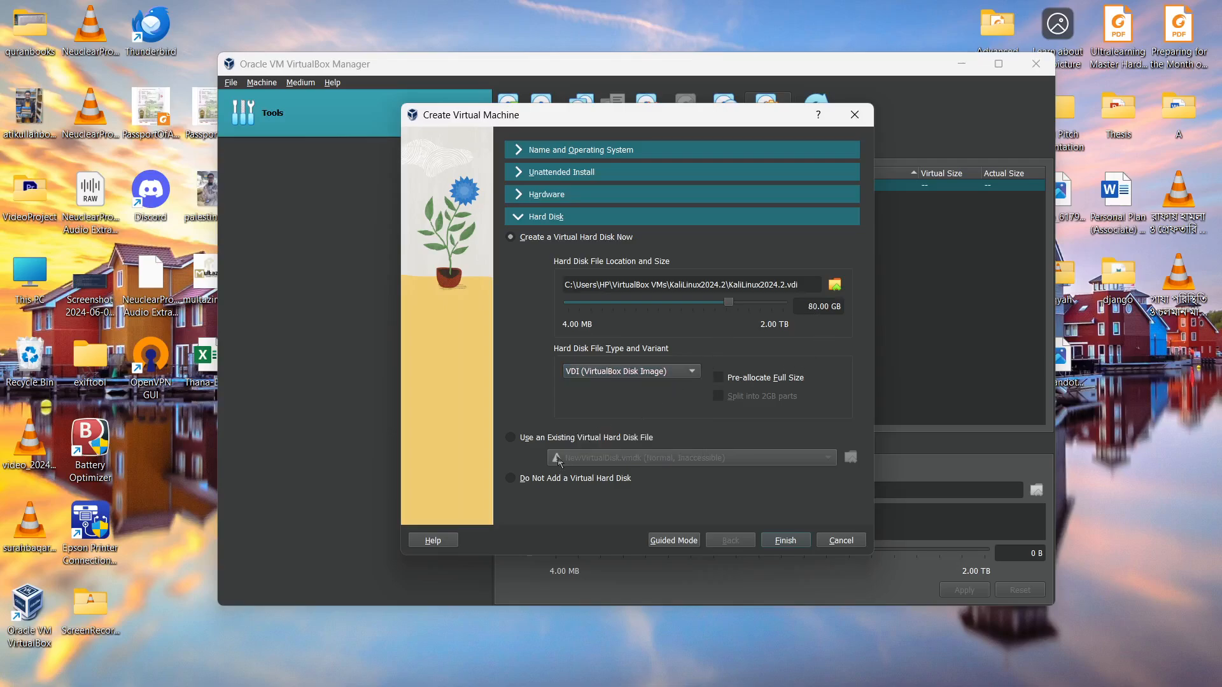
Finish the wizard, review the powered-off KaliLinux2024.2 VM's details, and open its context menu
{"action": "left_click", "coordinate": [787, 541]}
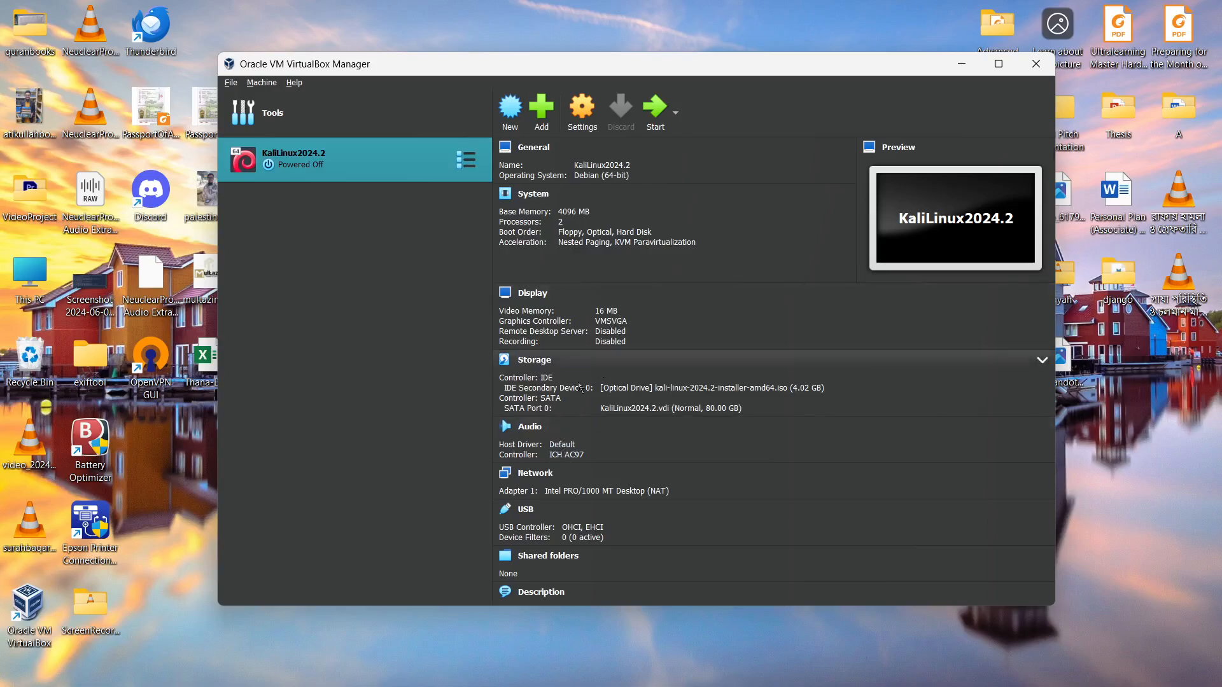
{"action": "scroll", "coordinate": [580, 387], "scroll_direction": "down", "scroll_amount": 1}
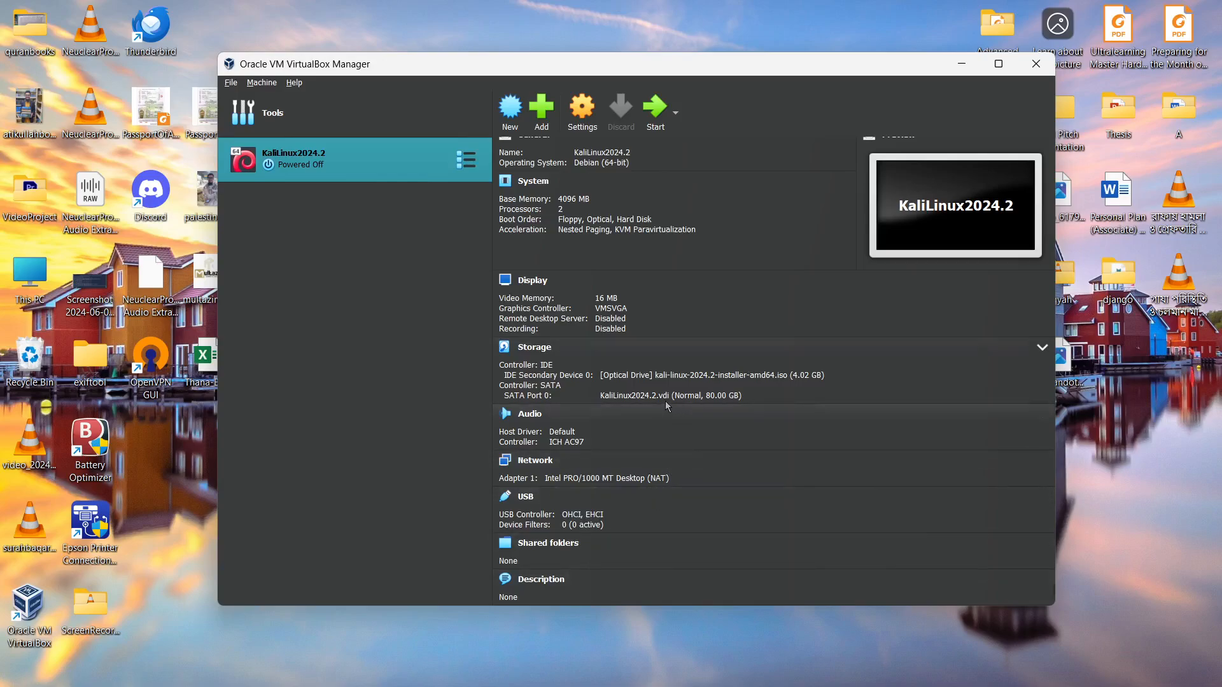
{"action": "scroll", "coordinate": [667, 363], "scroll_direction": "up", "scroll_amount": 1}
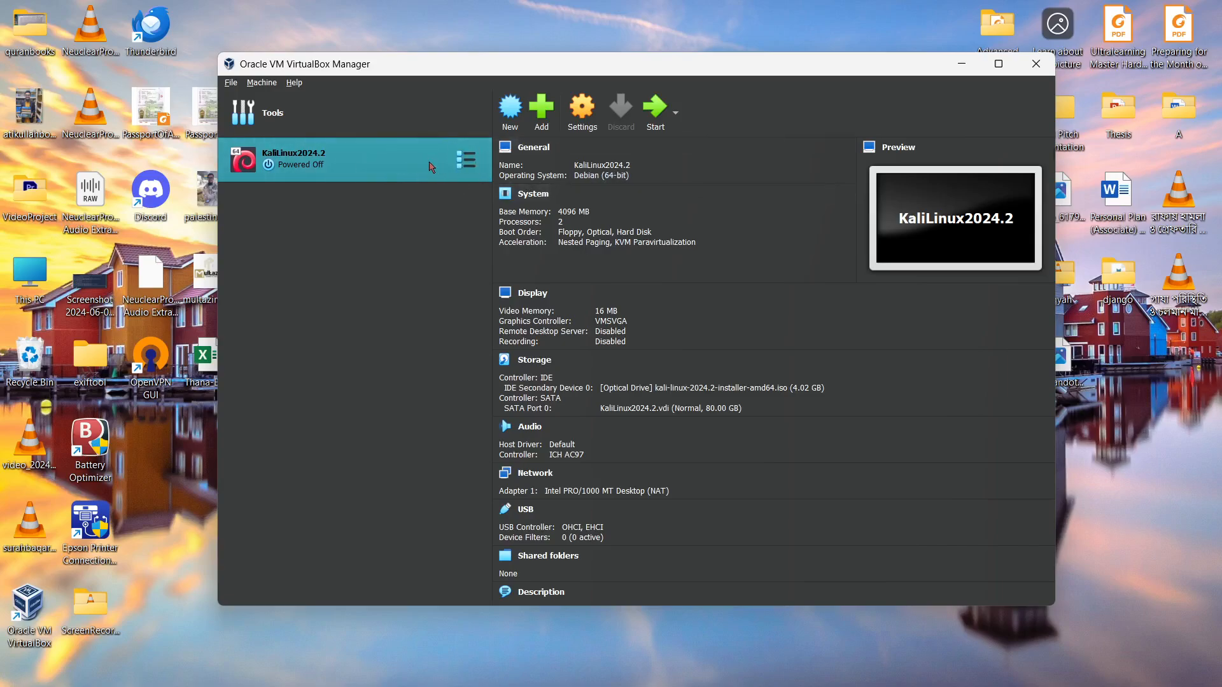
{"action": "right_click", "coordinate": [429, 167]}
{"action": "left_click", "coordinate": [468, 169]}
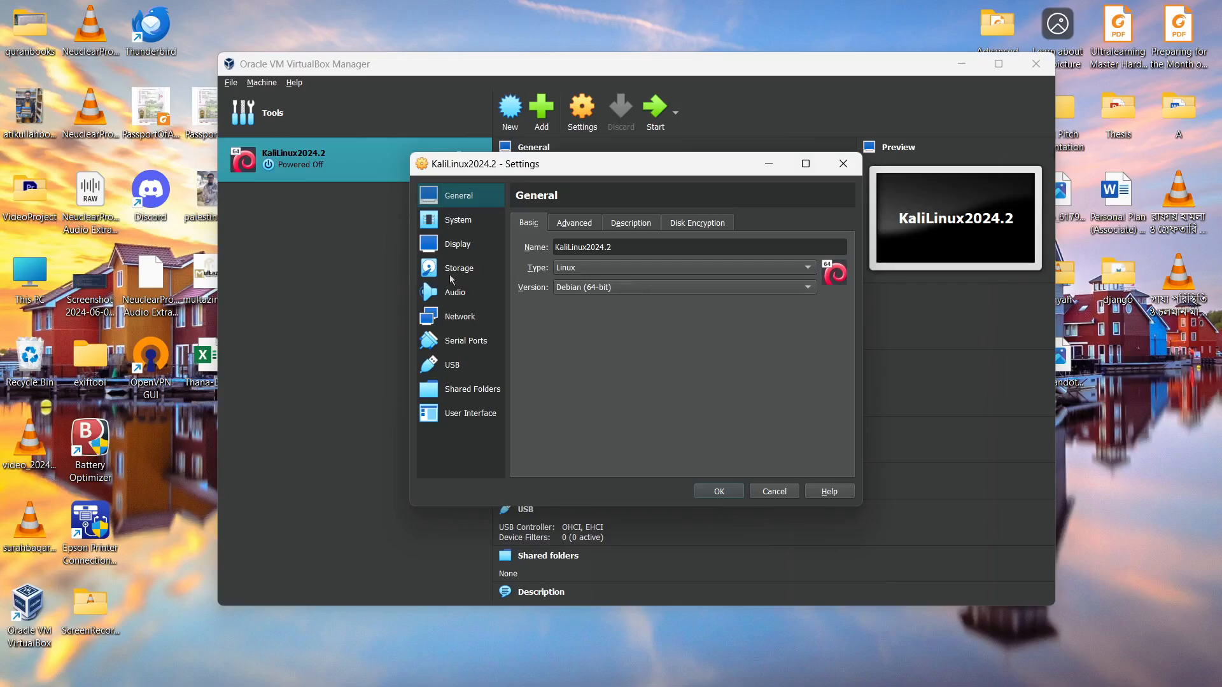
{"action": "left_click", "coordinate": [456, 220]}
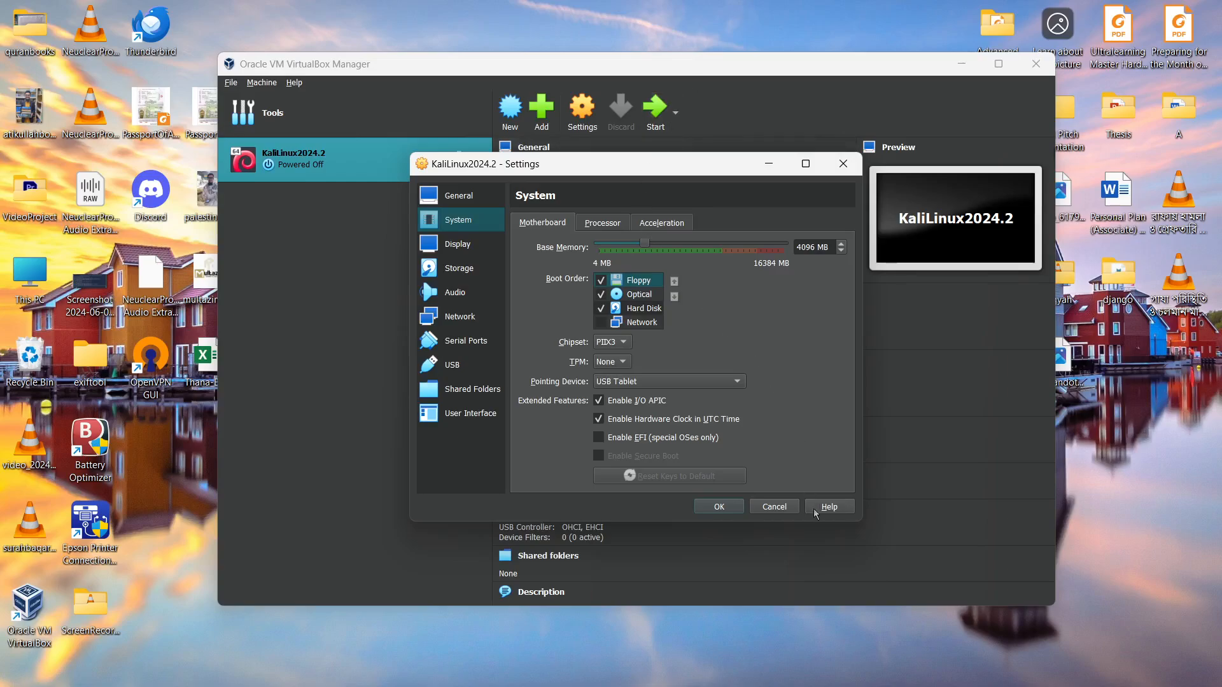
{"action": "left_click", "coordinate": [780, 508]}
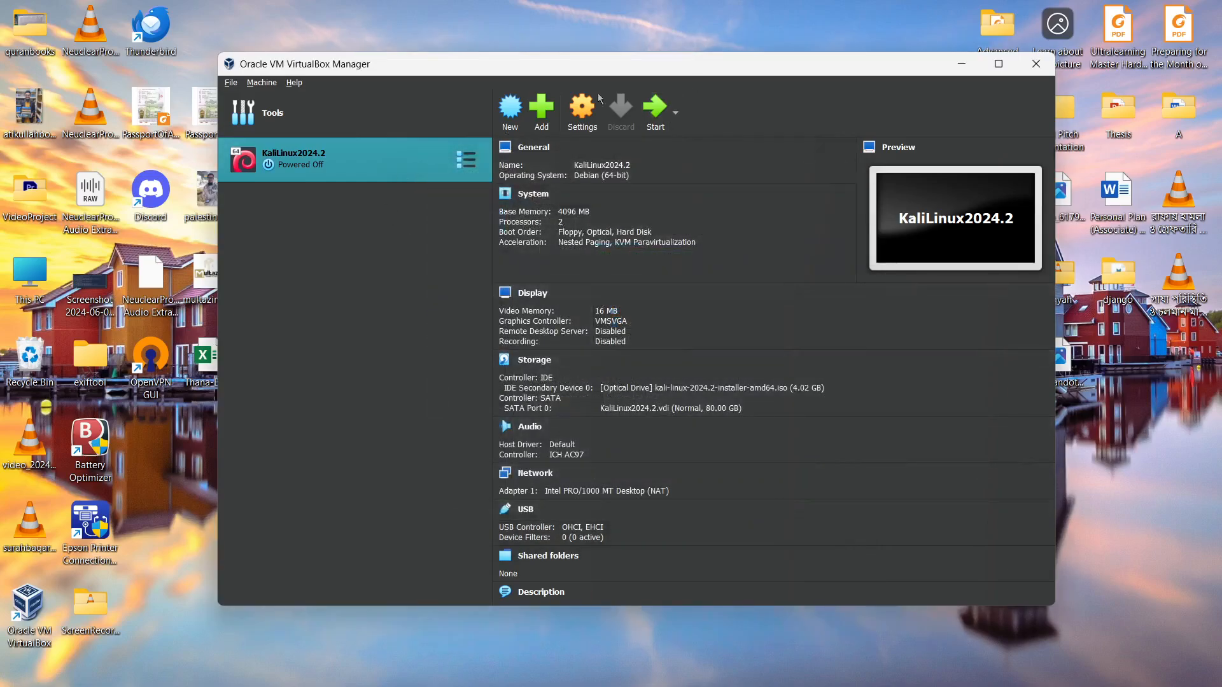
{"action": "left_click", "coordinate": [961, 63]}
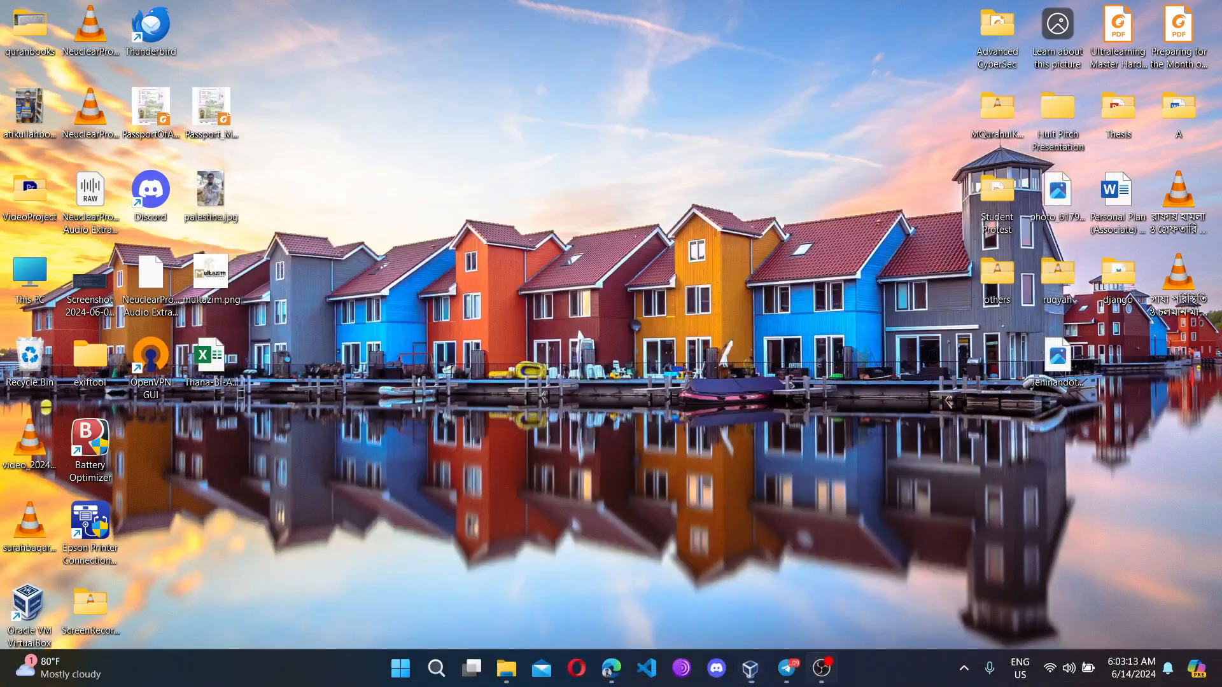
{"action": "left_click", "coordinate": [823, 669]}
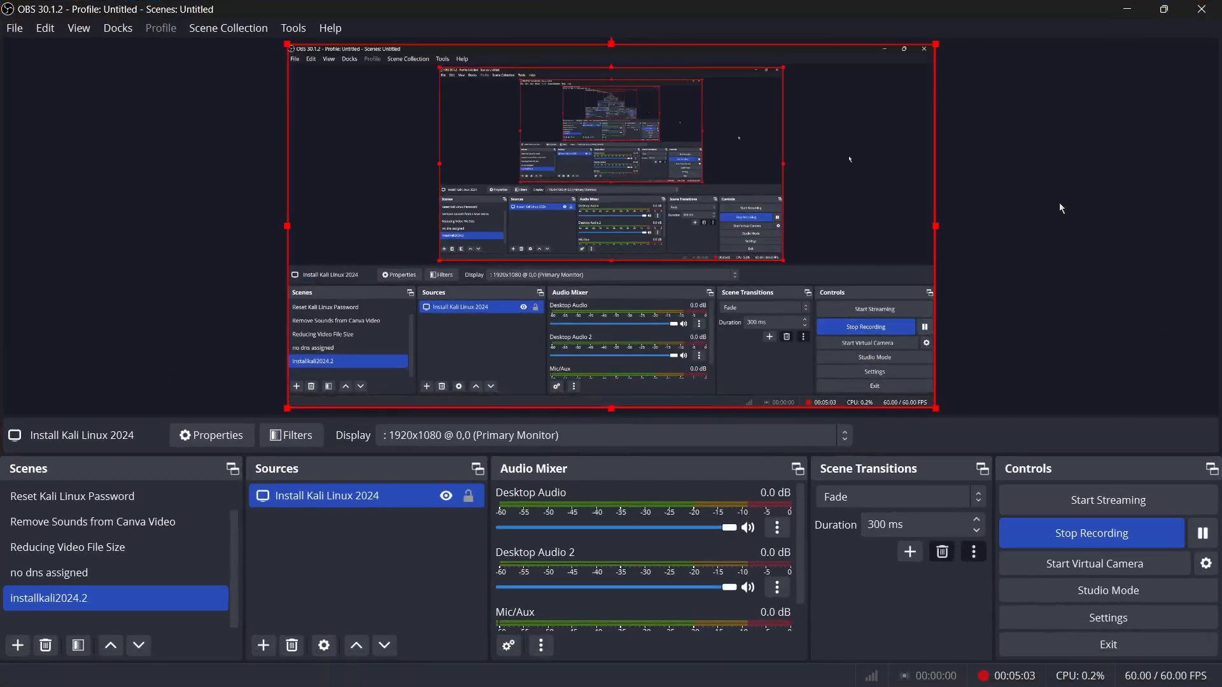
{"action": "left_click", "coordinate": [1127, 8]}
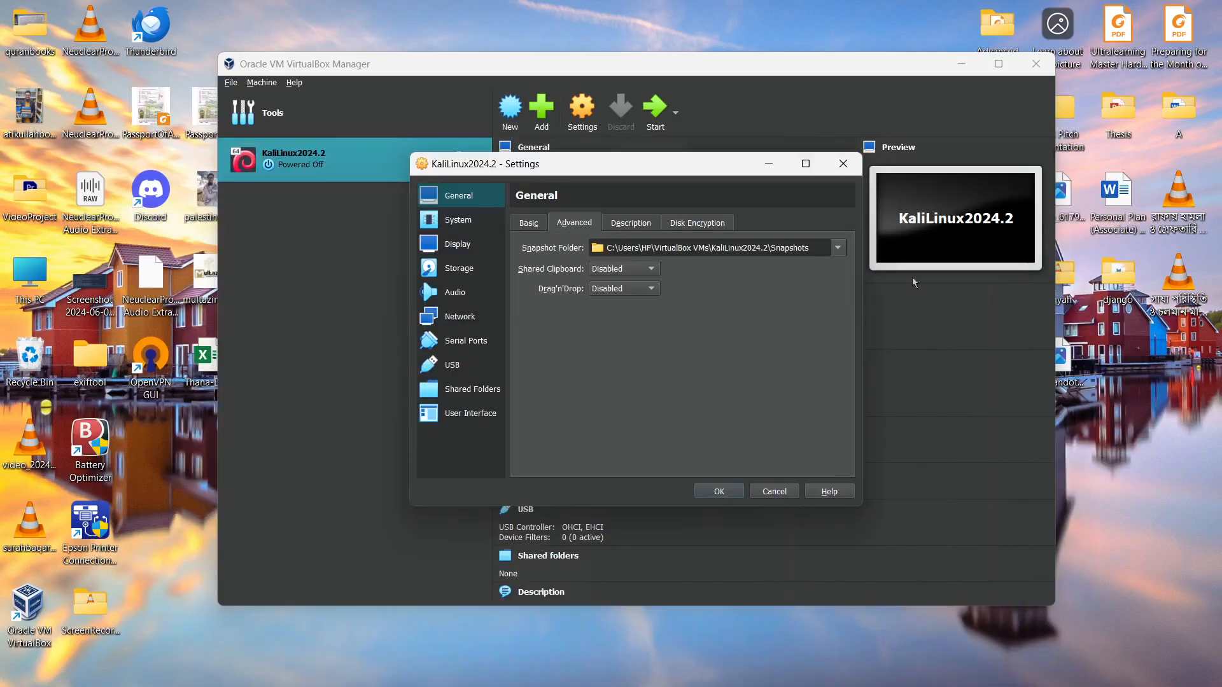
{"action": "left_click", "coordinate": [438, 222]}
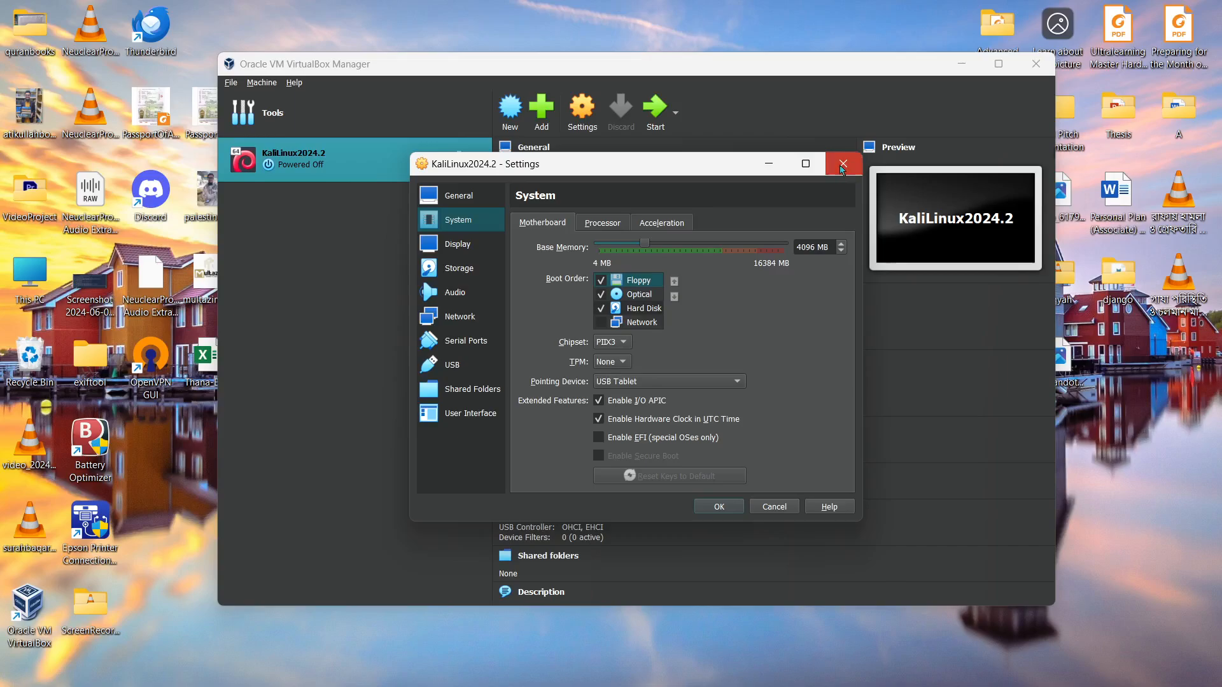
{"action": "left_click", "coordinate": [842, 165]}
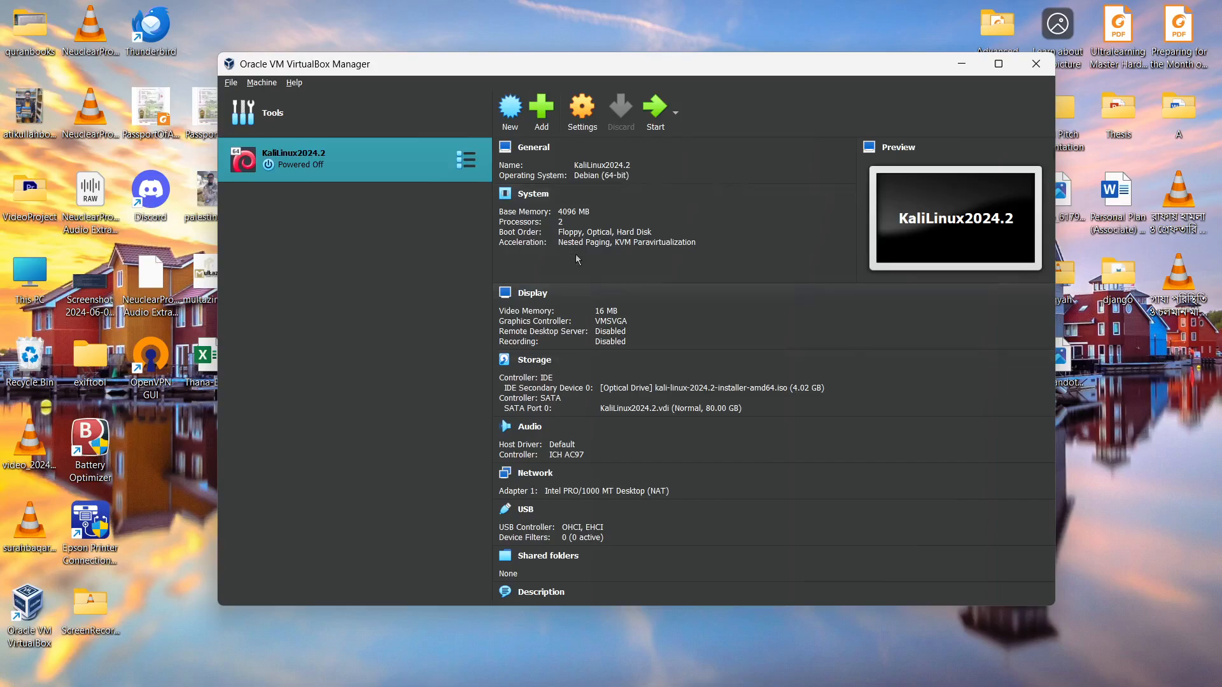
{"action": "scroll", "coordinate": [568, 285], "scroll_direction": "down", "scroll_amount": 1}
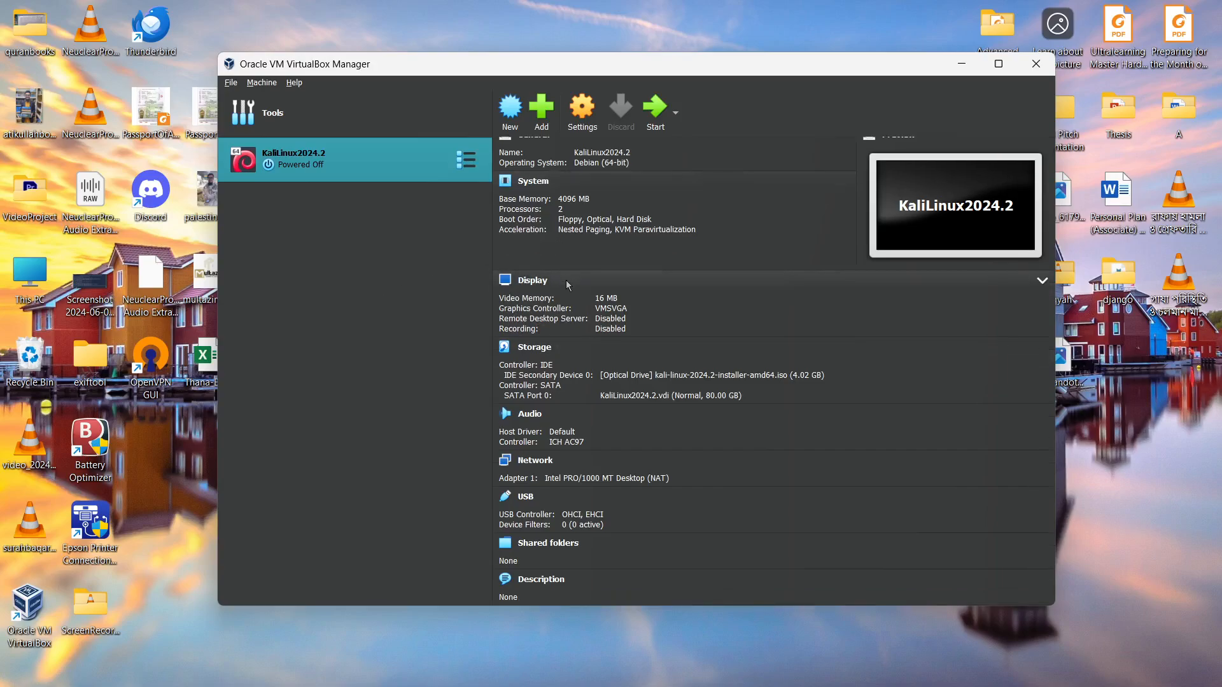
{"action": "scroll", "coordinate": [764, 496], "scroll_direction": "up", "scroll_amount": 1}
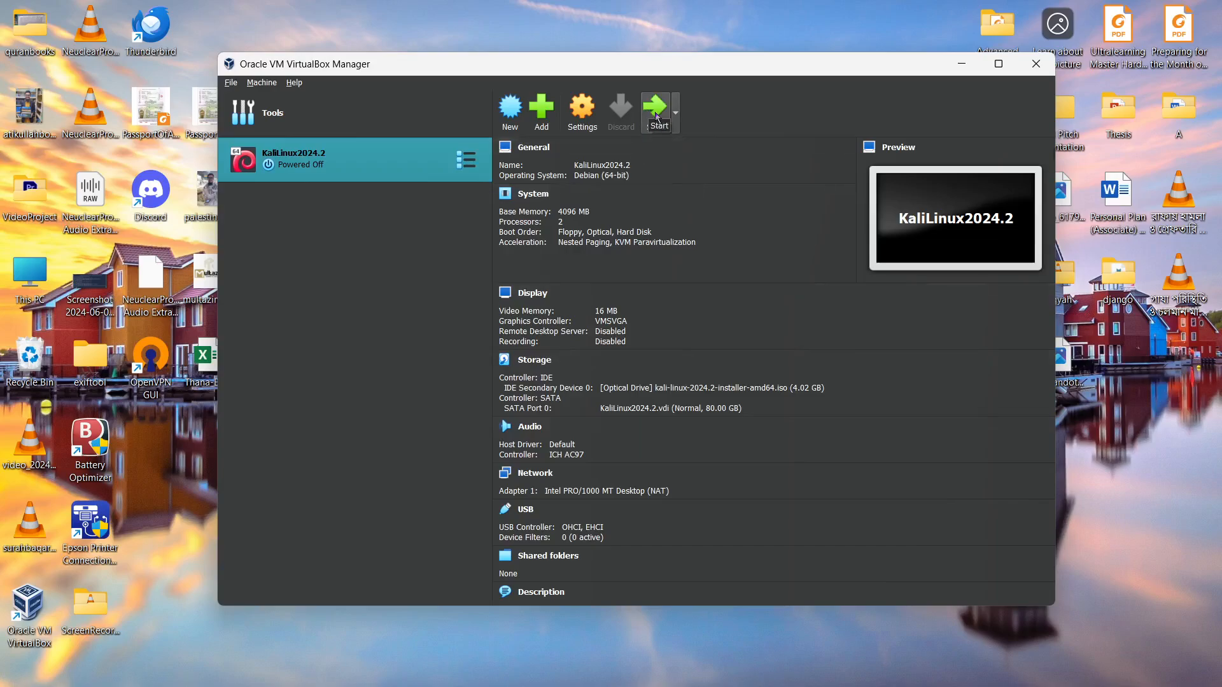
Start the KaliLinux2024.2 VM and maximize its window showing the installer boot menu
{"action": "left_click", "coordinate": [656, 114]}
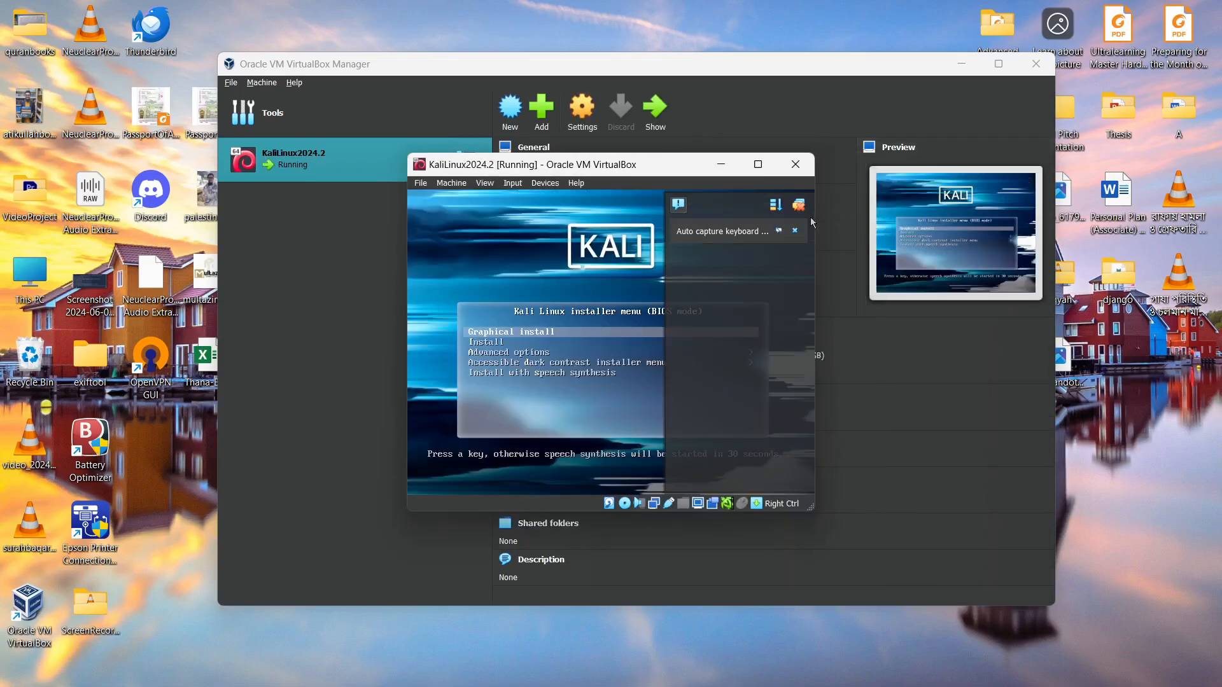
{"action": "left_click", "coordinate": [764, 163]}
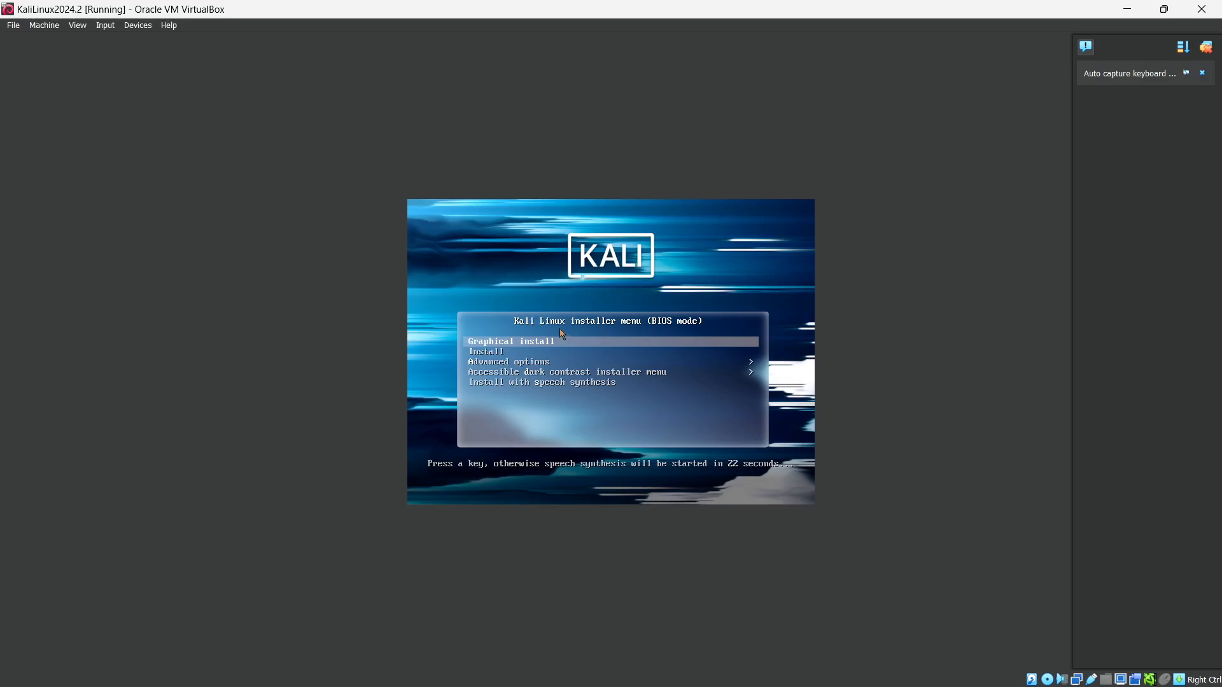
Choose Graphical install, keep English as the language, and select United Kingdom as location
{"action": "key", "text": "Return"}
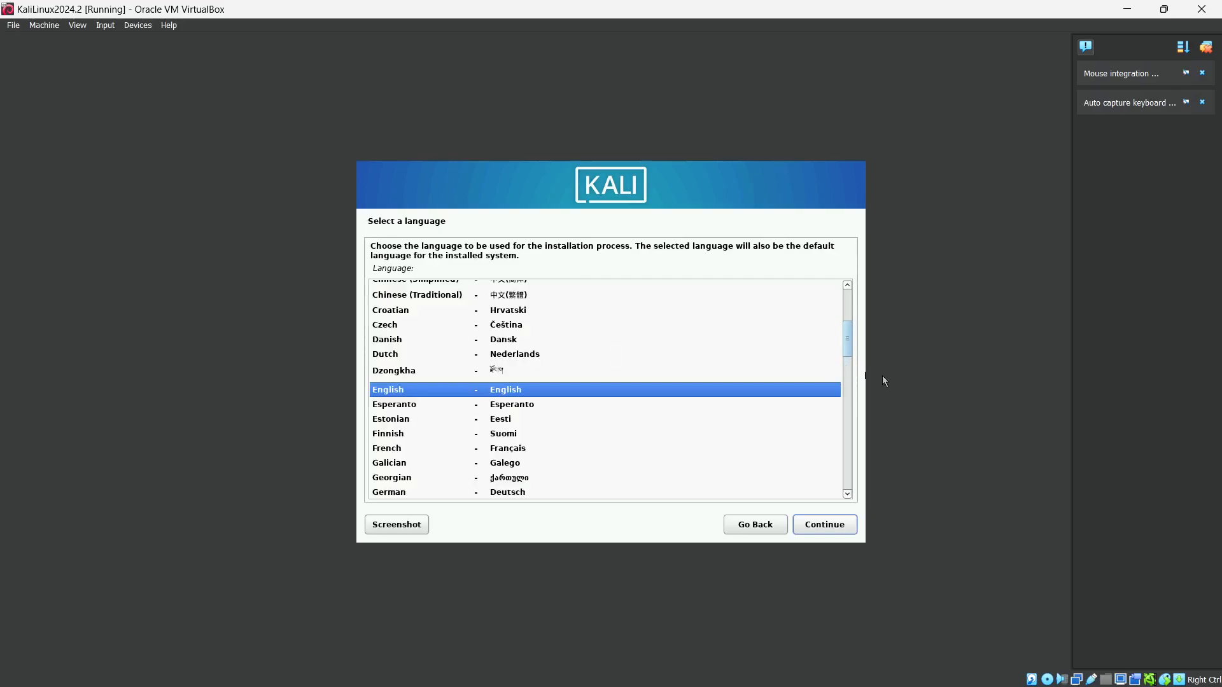
{"action": "left_click", "coordinate": [827, 524]}
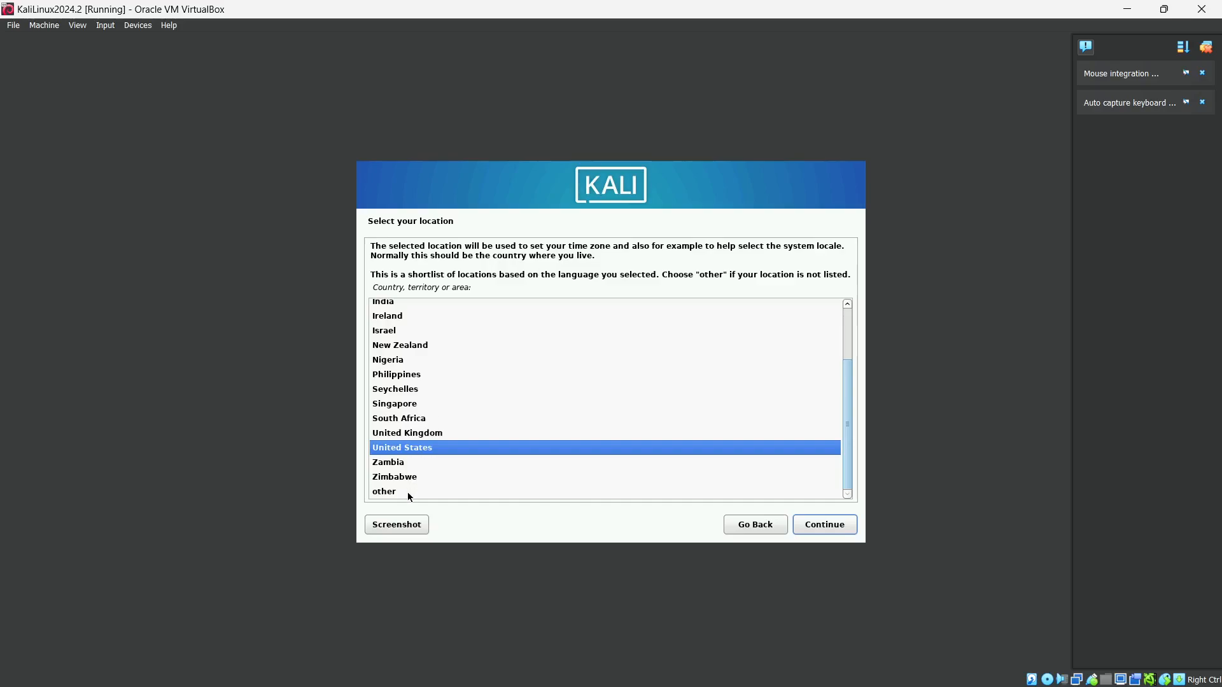
{"action": "scroll", "coordinate": [442, 439], "scroll_direction": "up", "scroll_amount": 3}
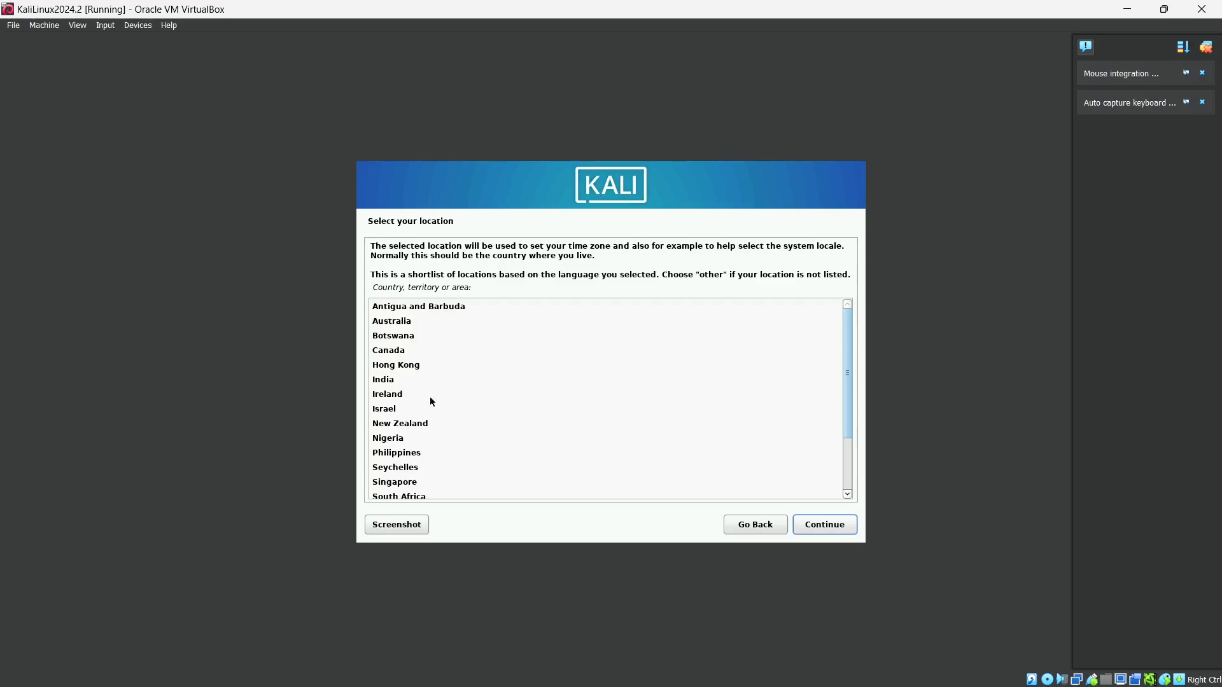
{"action": "scroll", "coordinate": [425, 380], "scroll_direction": "down", "scroll_amount": 3}
{"action": "scroll", "coordinate": [423, 374], "scroll_direction": "up", "scroll_amount": 3}
{"action": "scroll", "coordinate": [423, 374], "scroll_direction": "down", "scroll_amount": 2}
{"action": "scroll", "coordinate": [423, 374], "scroll_direction": "up", "scroll_amount": 1}
{"action": "scroll", "coordinate": [425, 378], "scroll_direction": "down", "scroll_amount": 3}
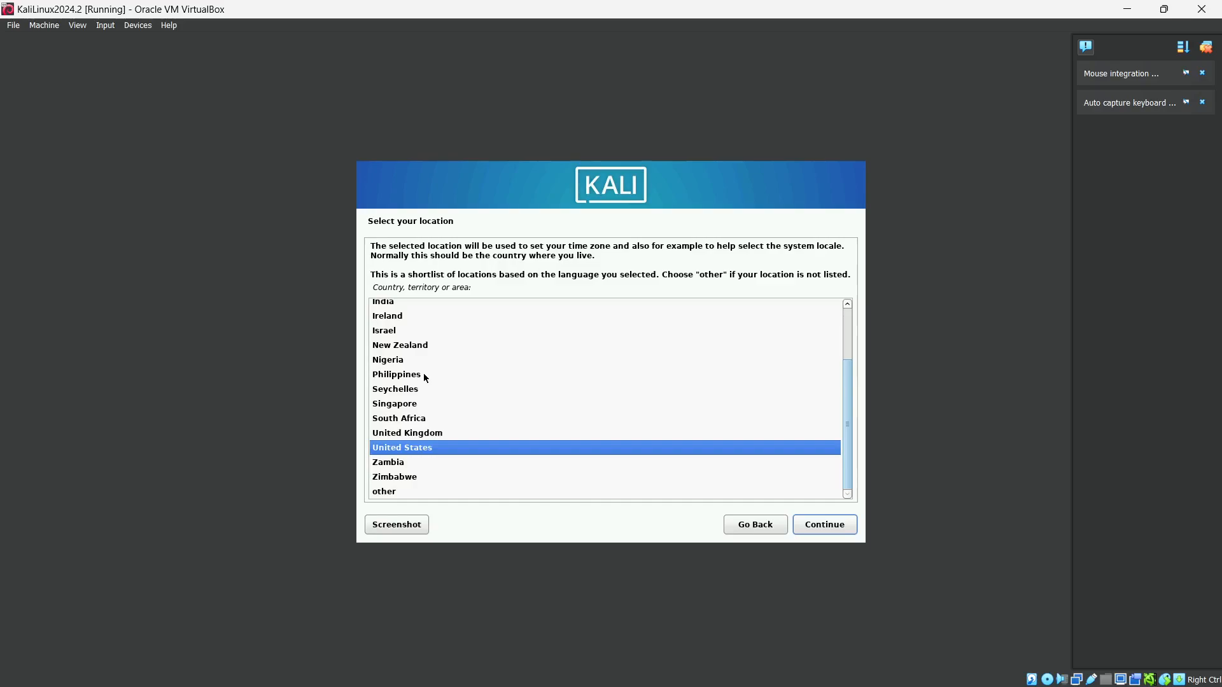
{"action": "scroll", "coordinate": [425, 378], "scroll_direction": "up", "scroll_amount": 5}
{"action": "scroll", "coordinate": [425, 378], "scroll_direction": "down", "scroll_amount": 5}
{"action": "left_click", "coordinate": [434, 435]}
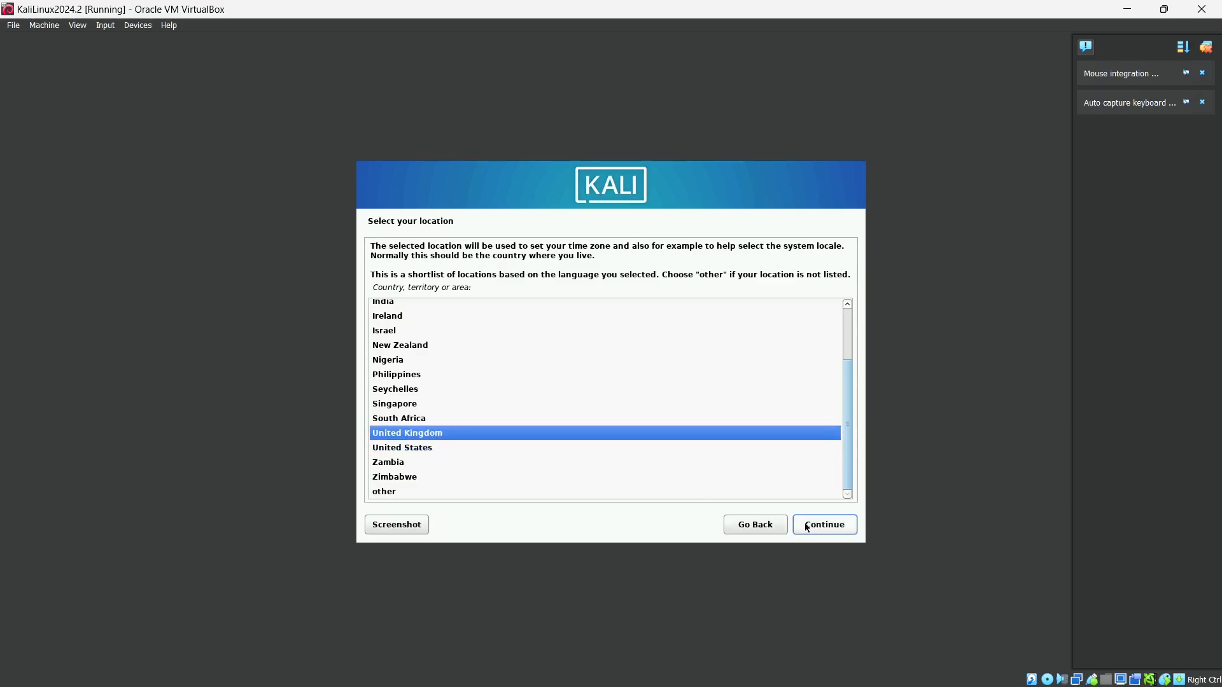
{"action": "left_click", "coordinate": [829, 530]}
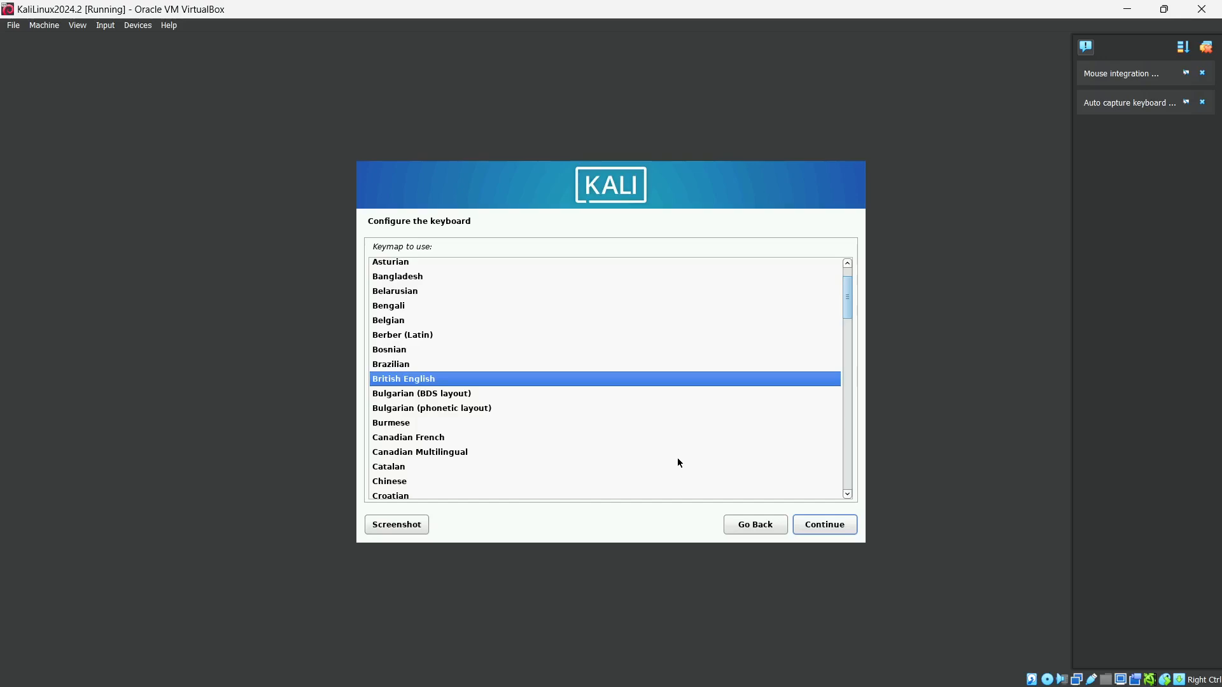
Keep British English as the keymap after browsing the list, and continue
{"action": "scroll", "coordinate": [639, 482], "scroll_direction": "down", "scroll_amount": 5}
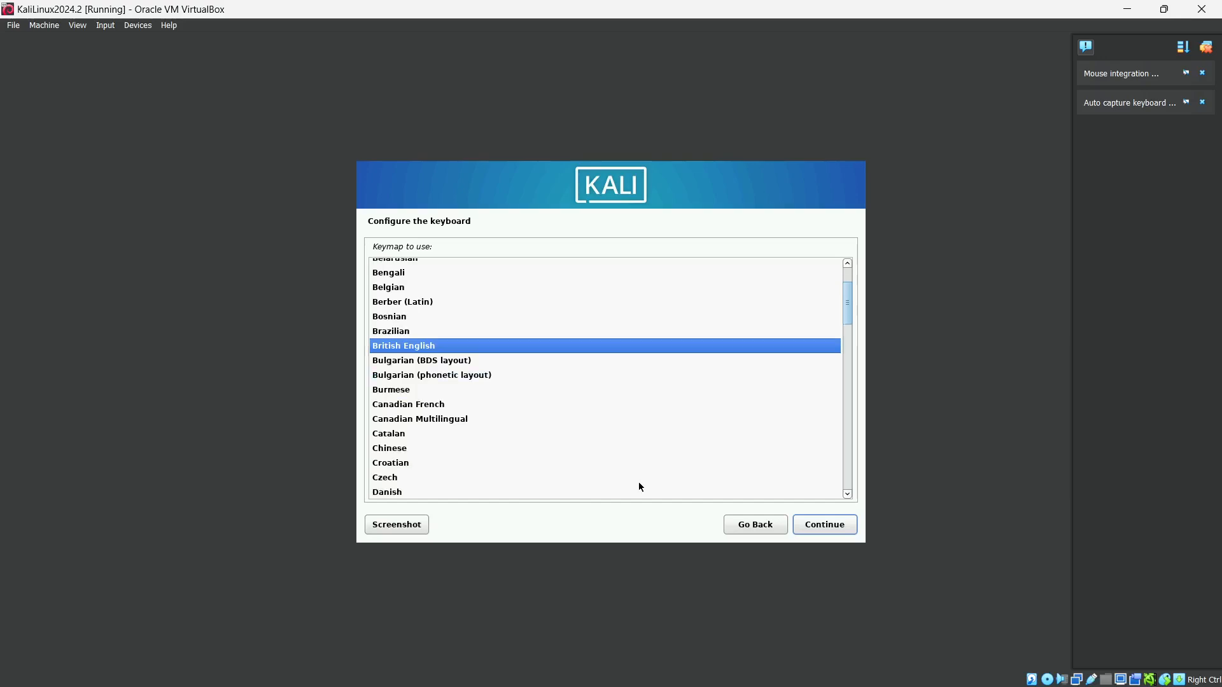
{"action": "scroll", "coordinate": [636, 488], "scroll_direction": "down", "scroll_amount": 18}
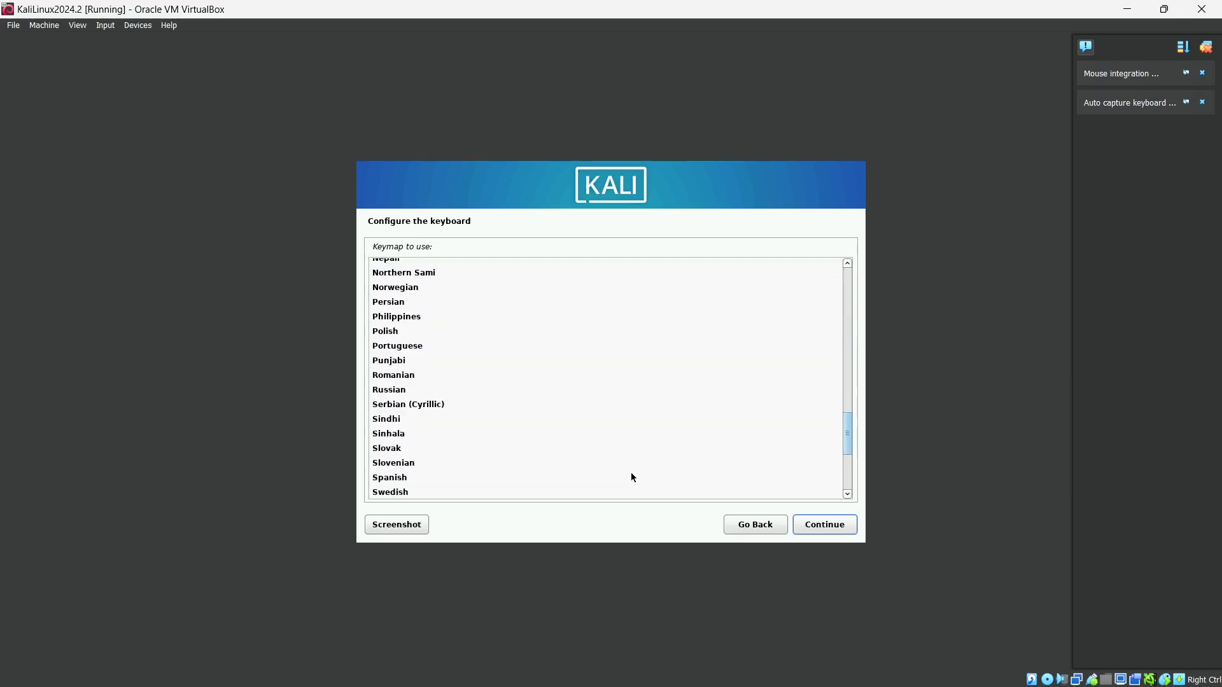
{"action": "scroll", "coordinate": [621, 453], "scroll_direction": "up", "scroll_amount": 3}
{"action": "scroll", "coordinate": [621, 453], "scroll_direction": "down", "scroll_amount": 3}
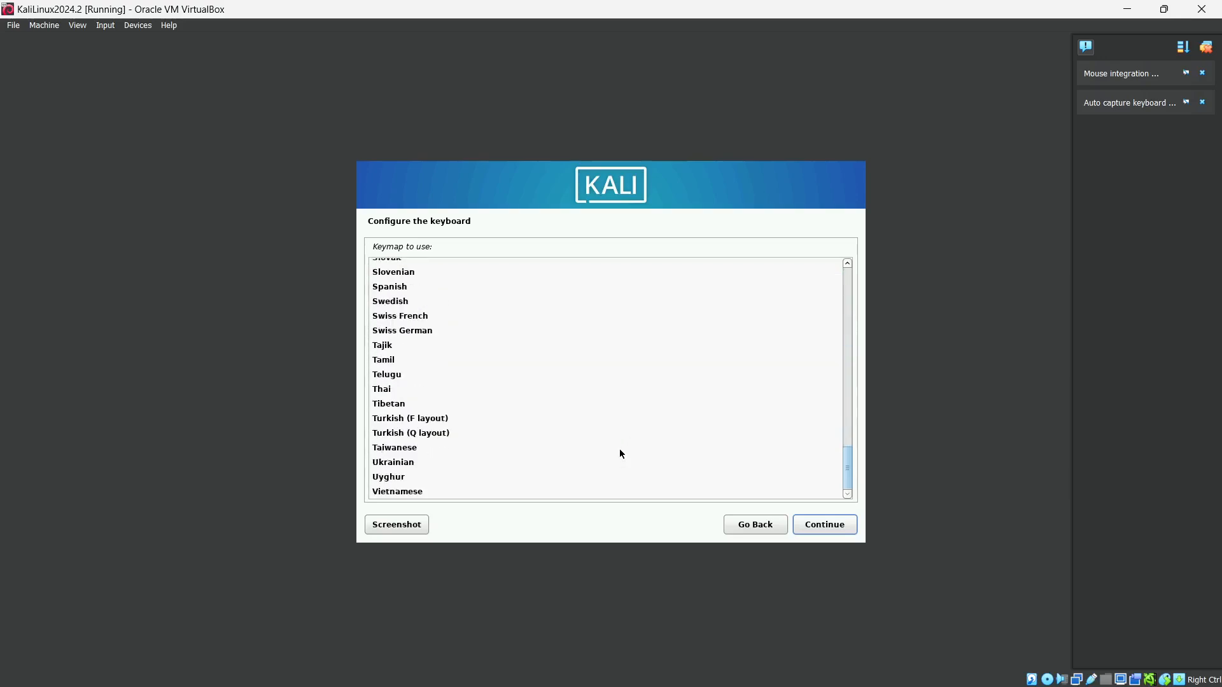
{"action": "scroll", "coordinate": [453, 461], "scroll_direction": "up", "scroll_amount": 7}
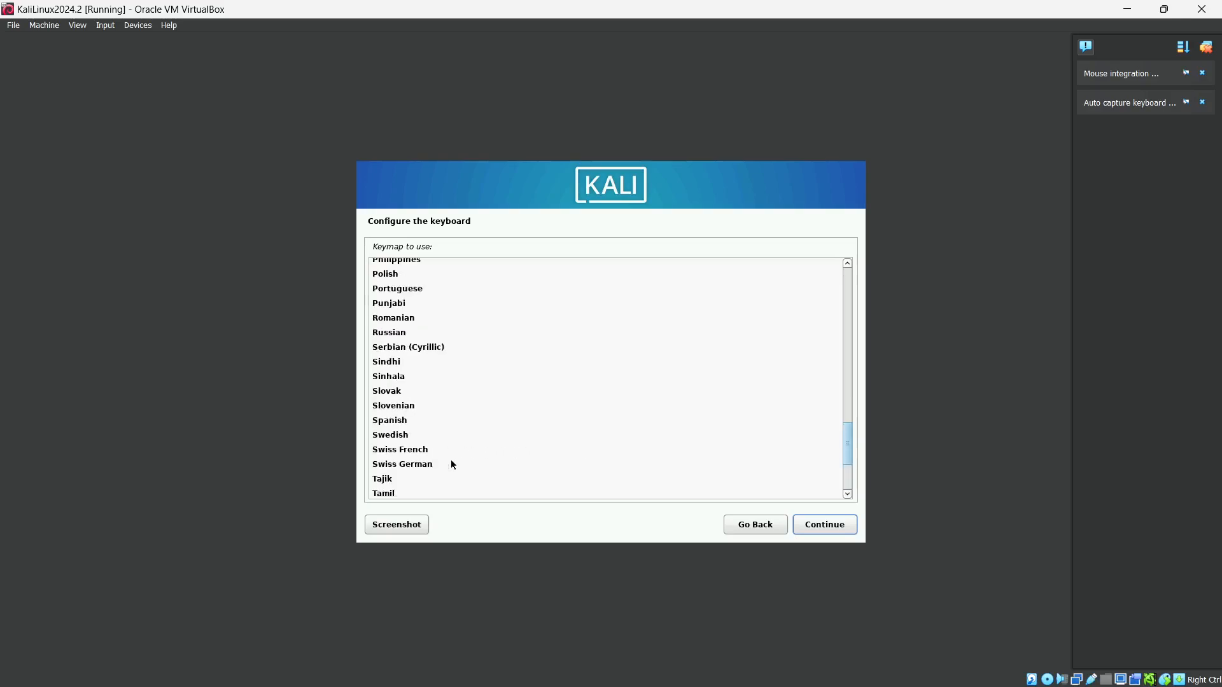
{"action": "scroll", "coordinate": [452, 464], "scroll_direction": "up", "scroll_amount": 16}
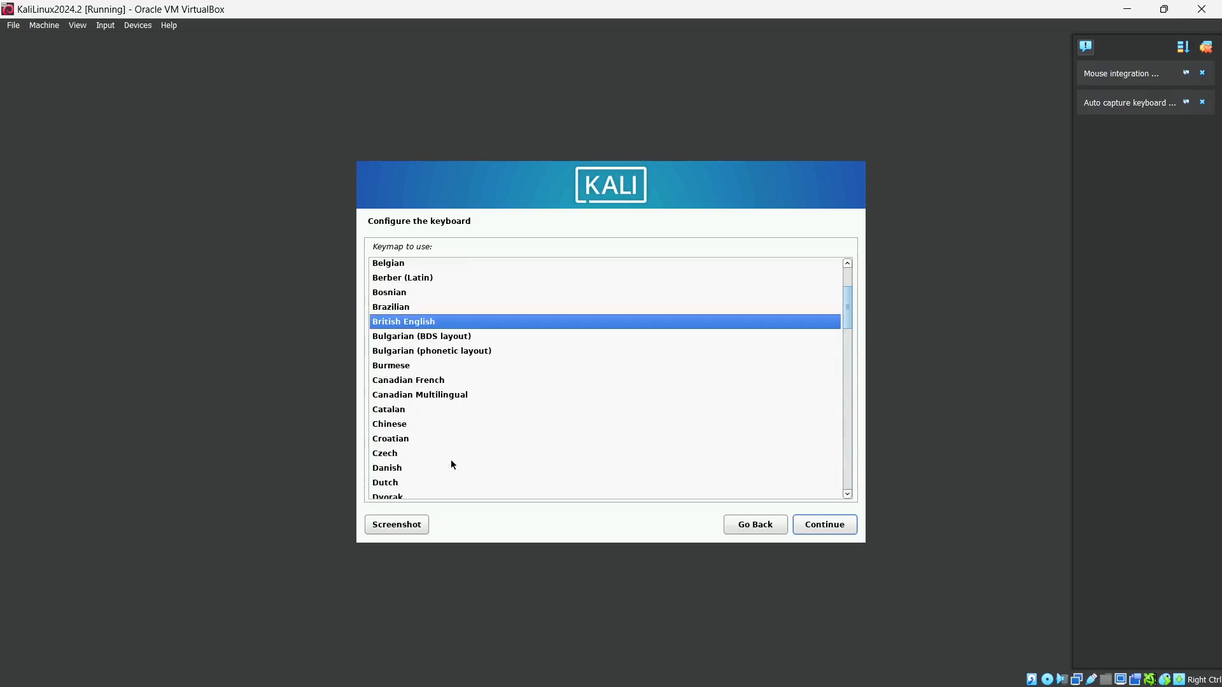
{"action": "scroll", "coordinate": [452, 464], "scroll_direction": "down", "scroll_amount": 2}
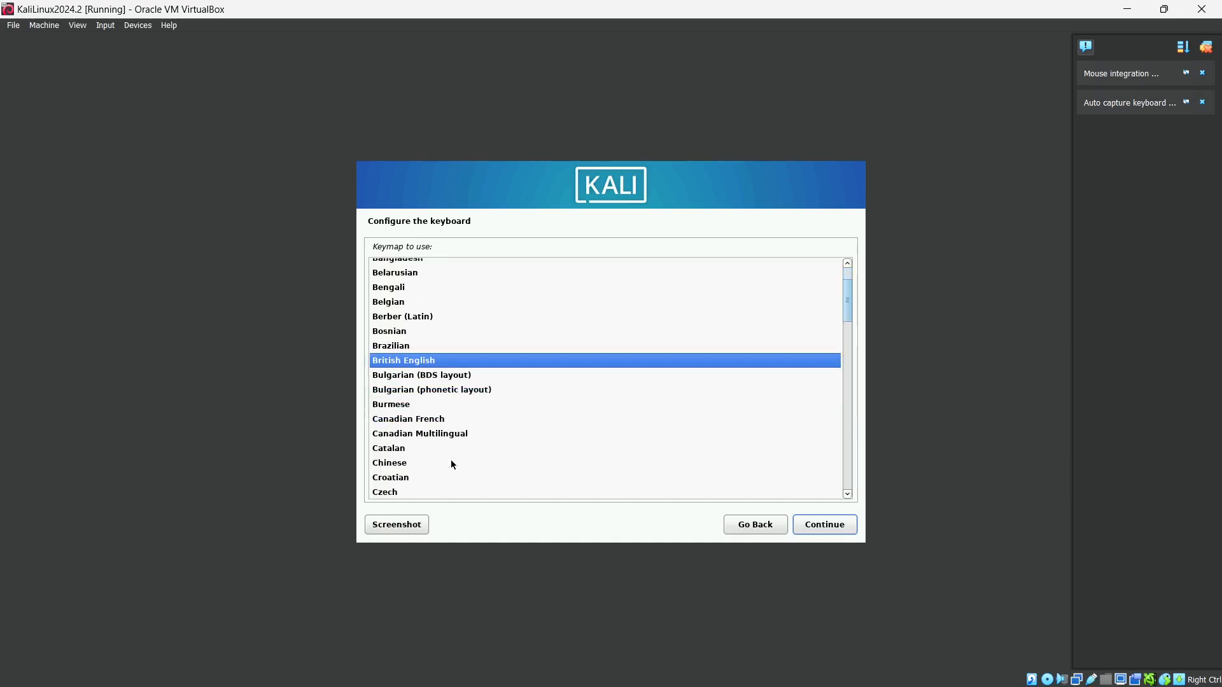
{"action": "scroll", "coordinate": [452, 464], "scroll_direction": "down", "scroll_amount": 6}
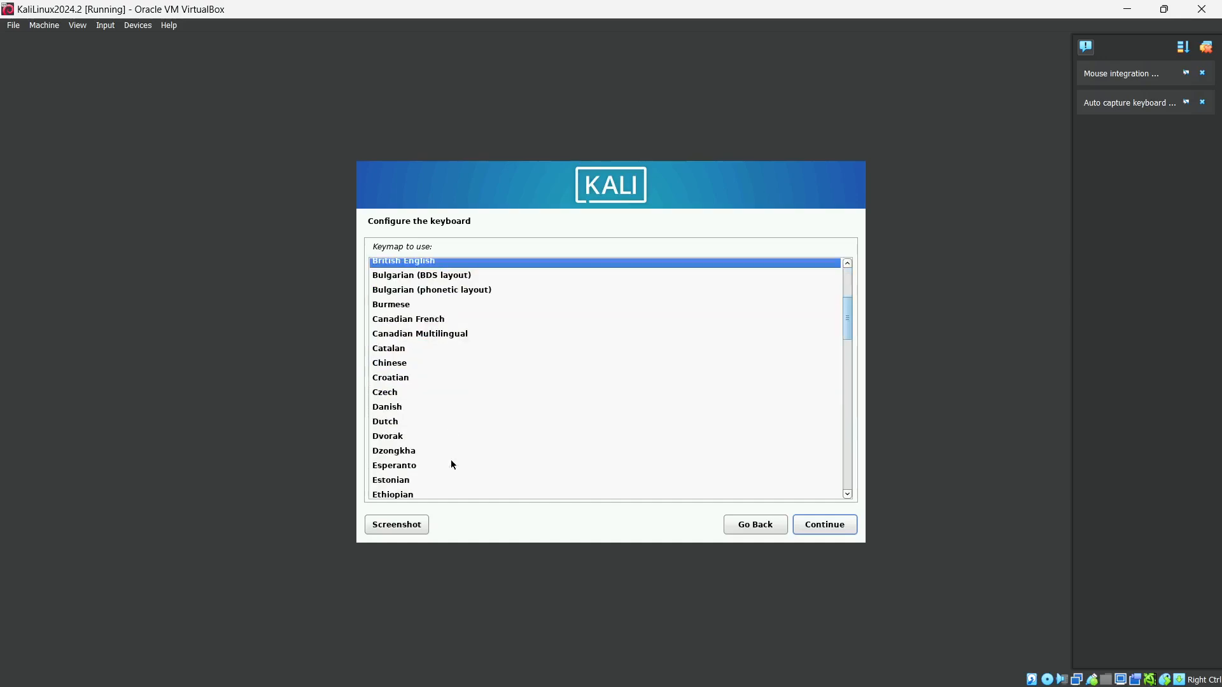
{"action": "scroll", "coordinate": [452, 464], "scroll_direction": "down", "scroll_amount": 12}
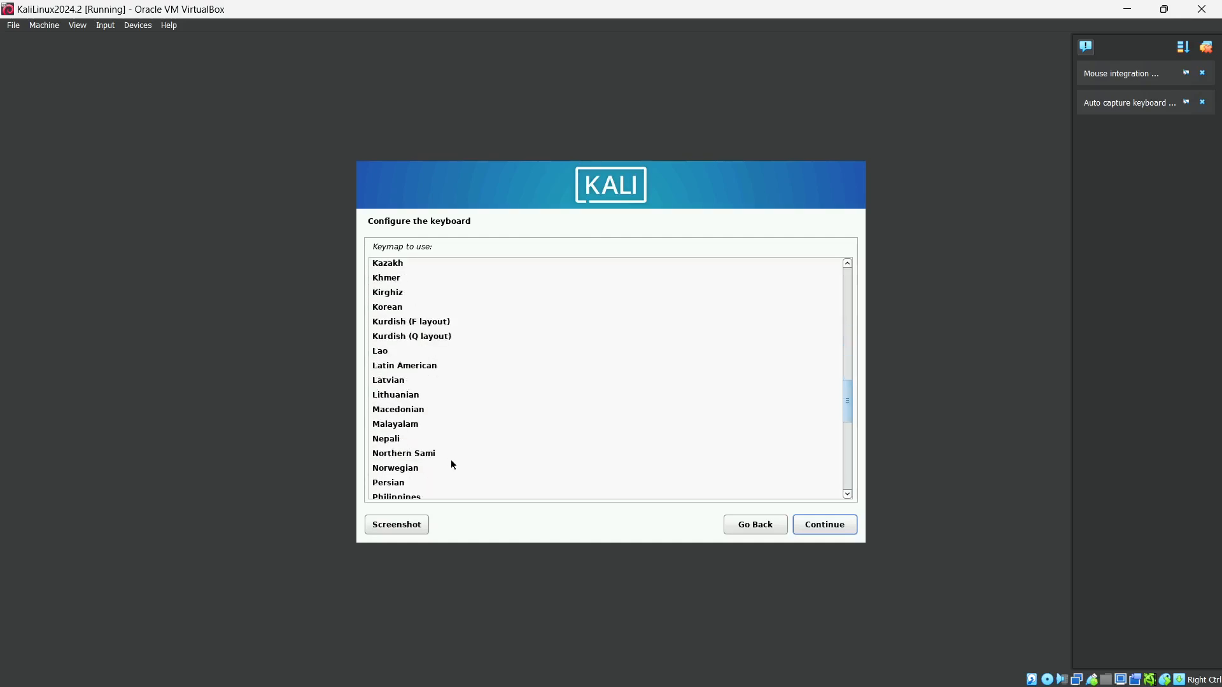
{"action": "scroll", "coordinate": [452, 463], "scroll_direction": "down", "scroll_amount": 5}
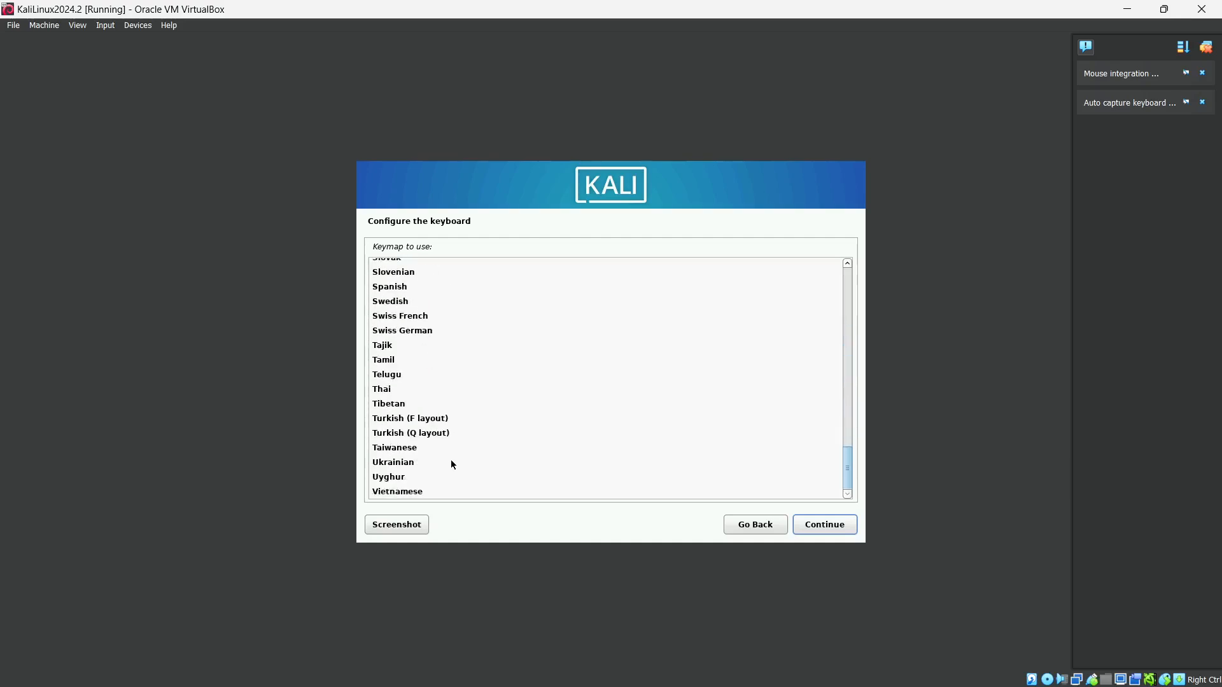
{"action": "scroll", "coordinate": [453, 464], "scroll_direction": "up", "scroll_amount": 11}
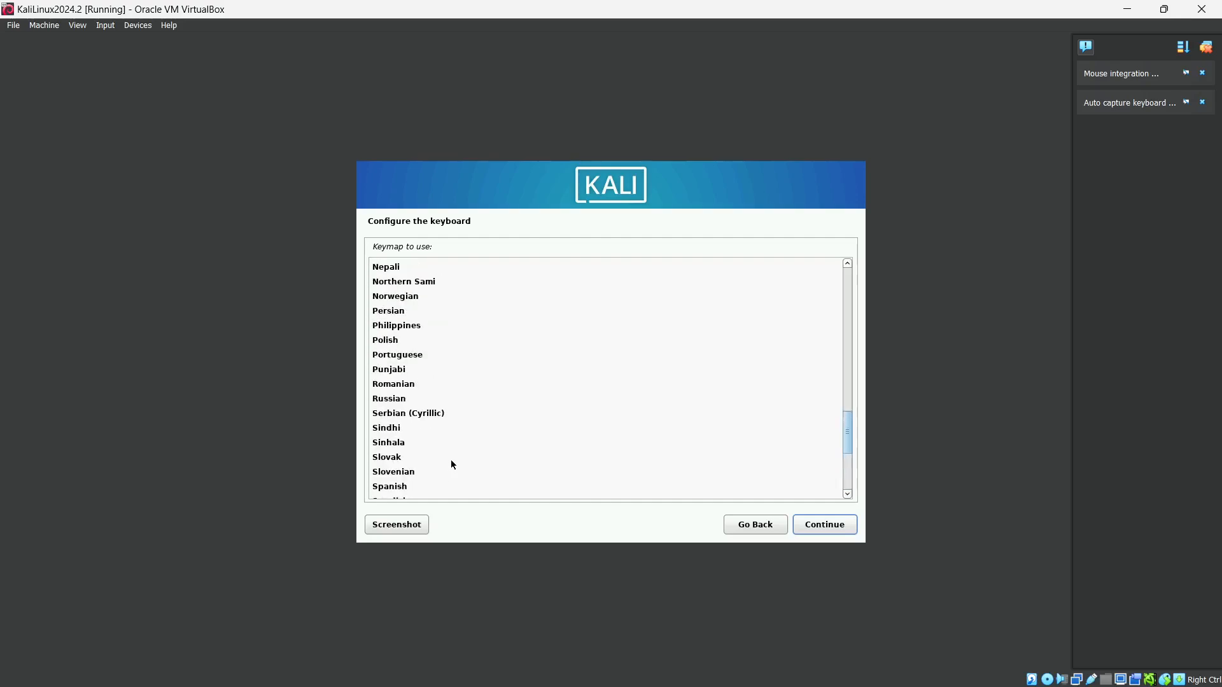
{"action": "scroll", "coordinate": [453, 464], "scroll_direction": "up", "scroll_amount": 11}
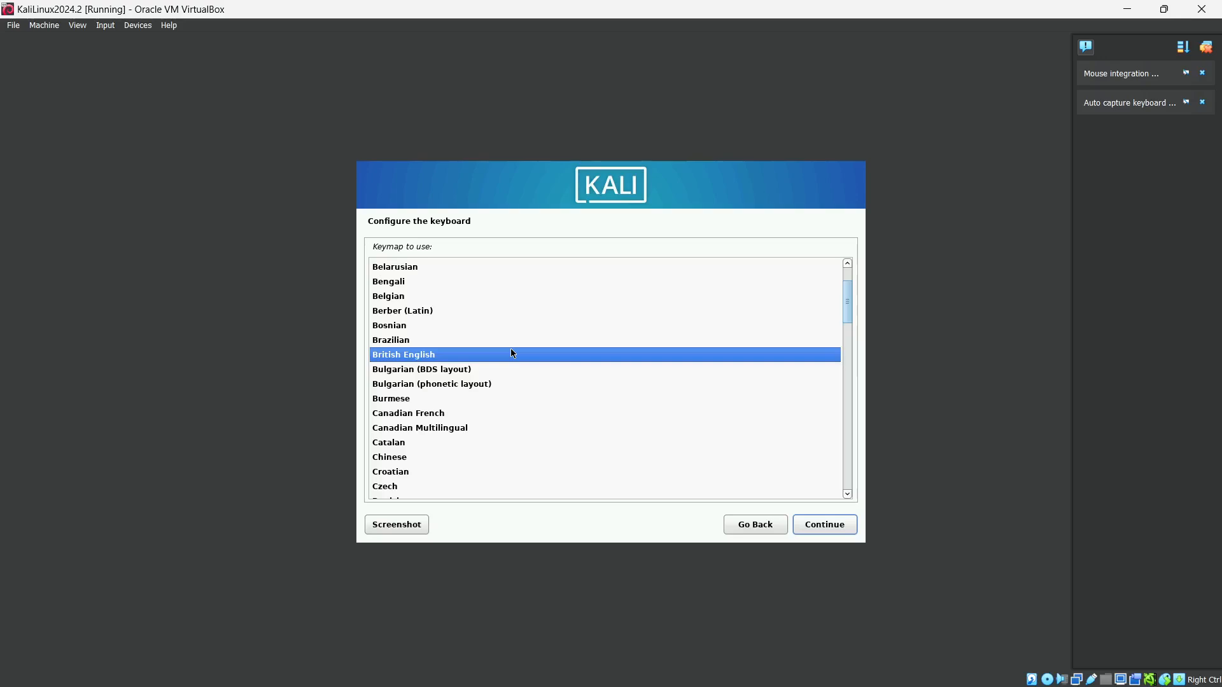
{"action": "scroll", "coordinate": [513, 354], "scroll_direction": "down", "scroll_amount": 14}
{"action": "scroll", "coordinate": [513, 353], "scroll_direction": "down", "scroll_amount": 7}
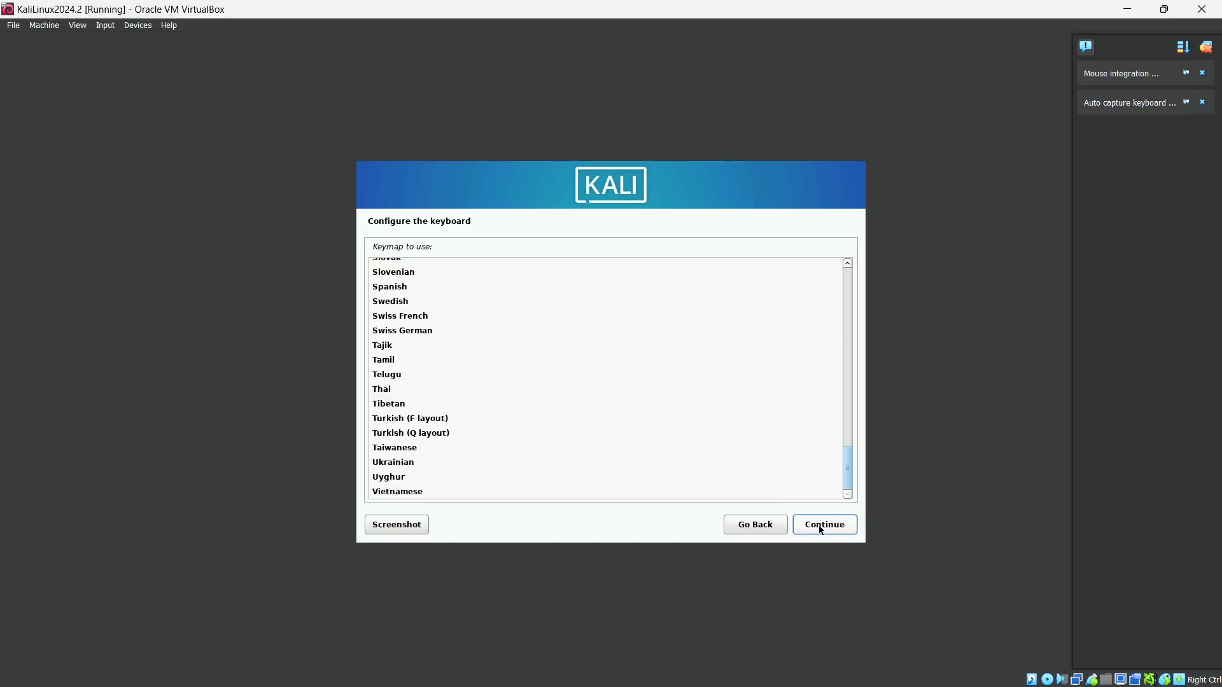
{"action": "scroll", "coordinate": [723, 486], "scroll_direction": "up", "scroll_amount": 15}
{"action": "scroll", "coordinate": [723, 483], "scroll_direction": "up", "scroll_amount": 7}
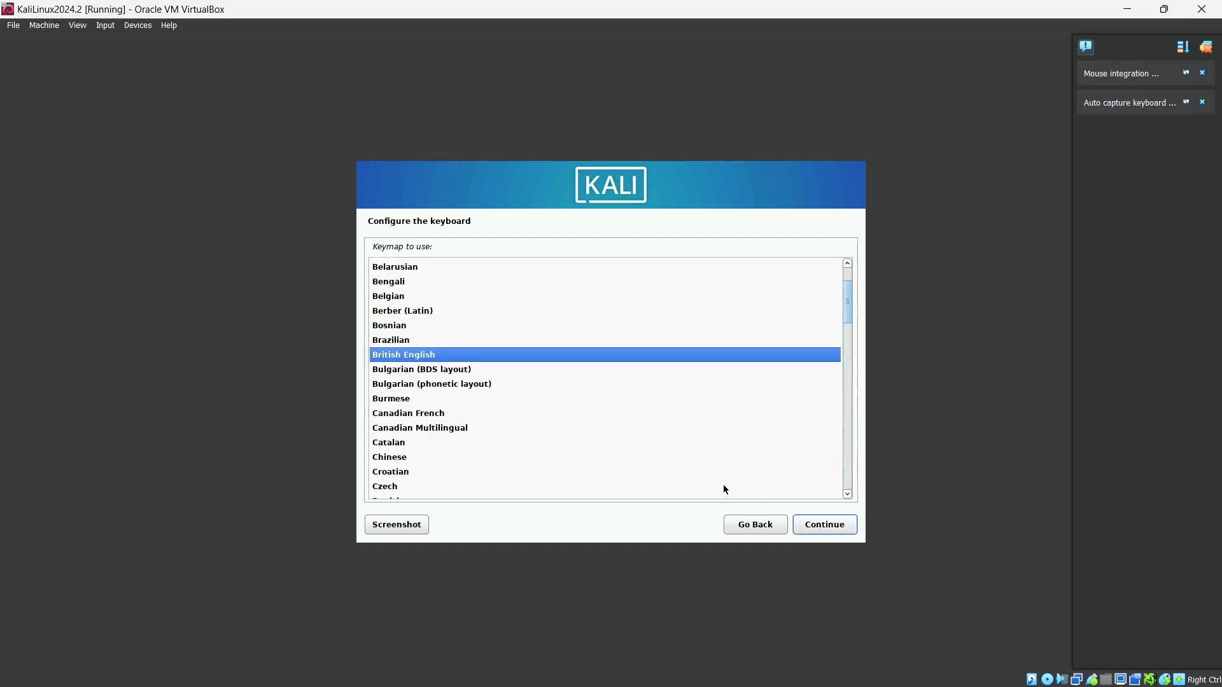
{"action": "left_click", "coordinate": [826, 528]}
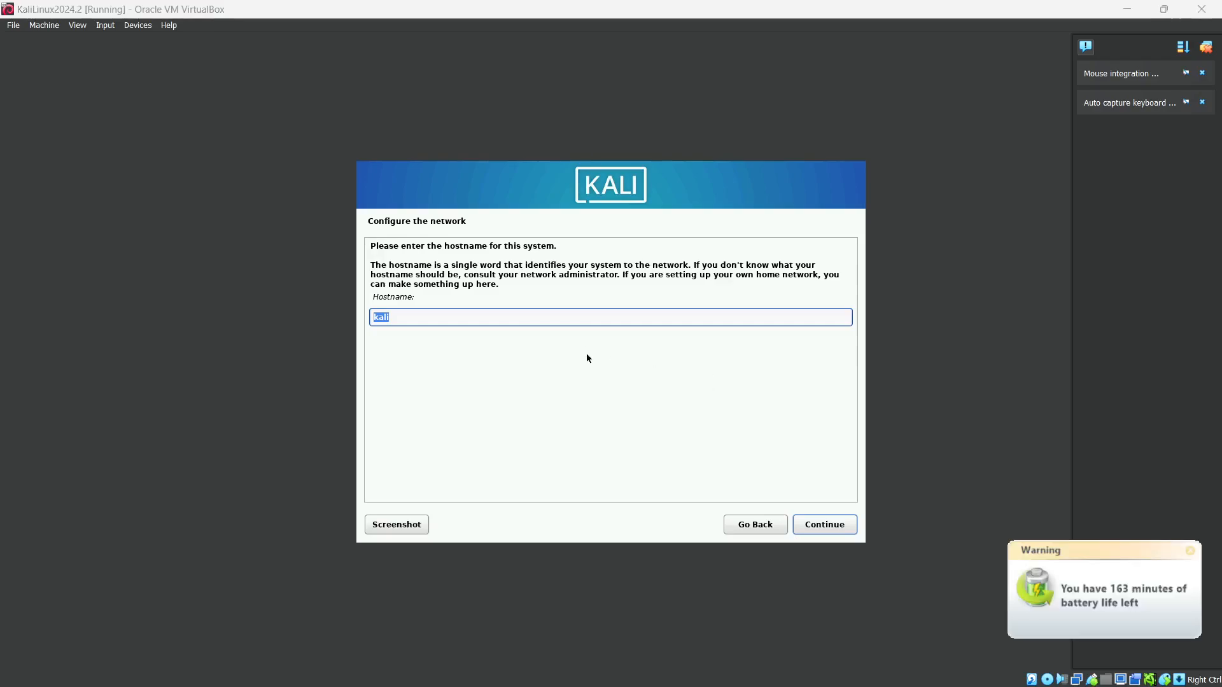
Accept the hostname 'kali' and leave the domain name blank
{"action": "left_click", "coordinate": [820, 525]}
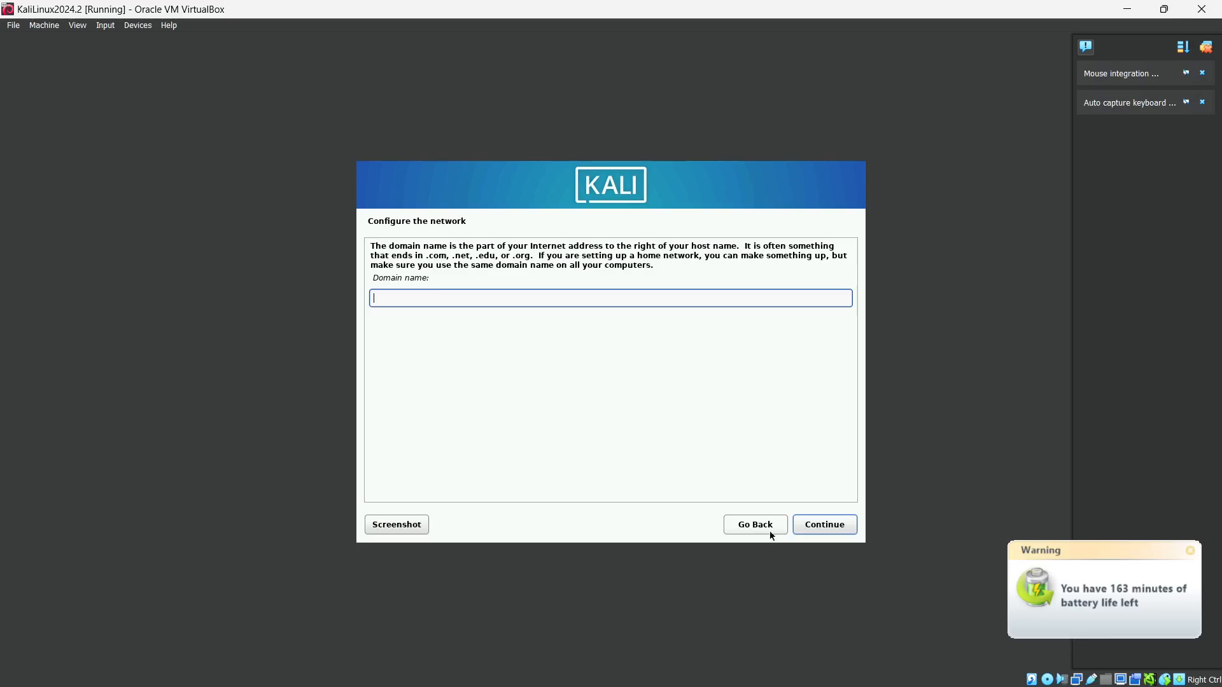
{"action": "left_click", "coordinate": [817, 526]}
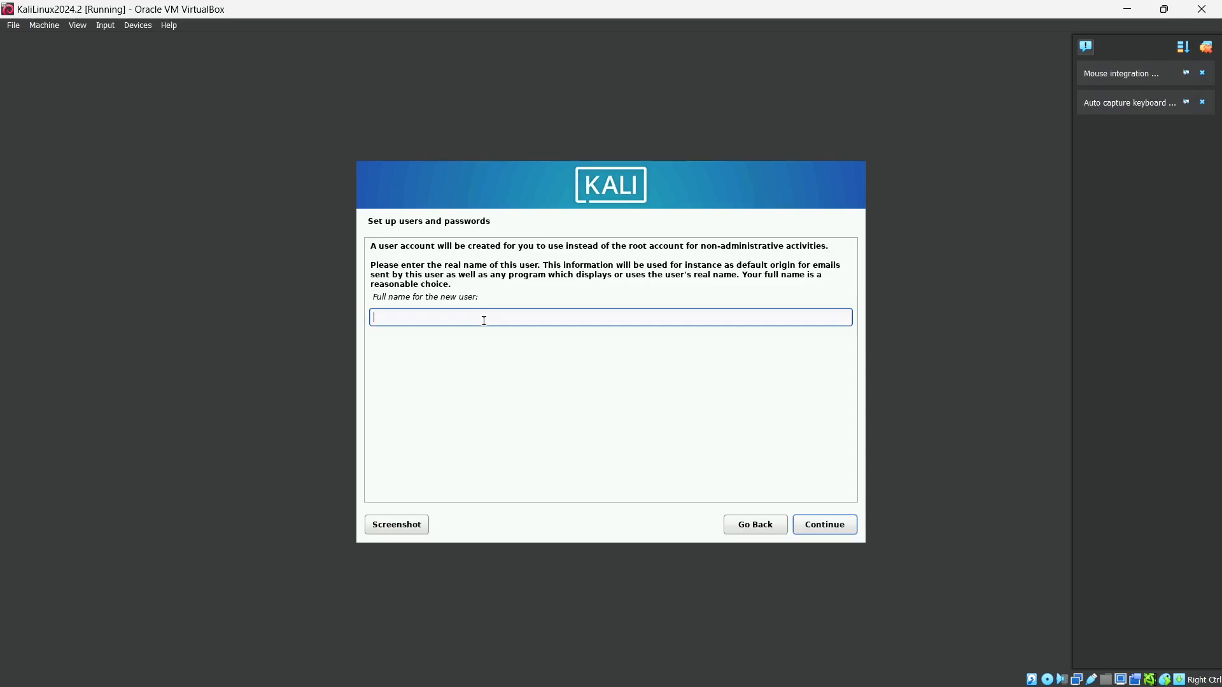
Enter the new user's full name and keep the suggested username
{"action": "type", "text": "mohammadzakaria"}
{"action": "key", "text": "Return"}
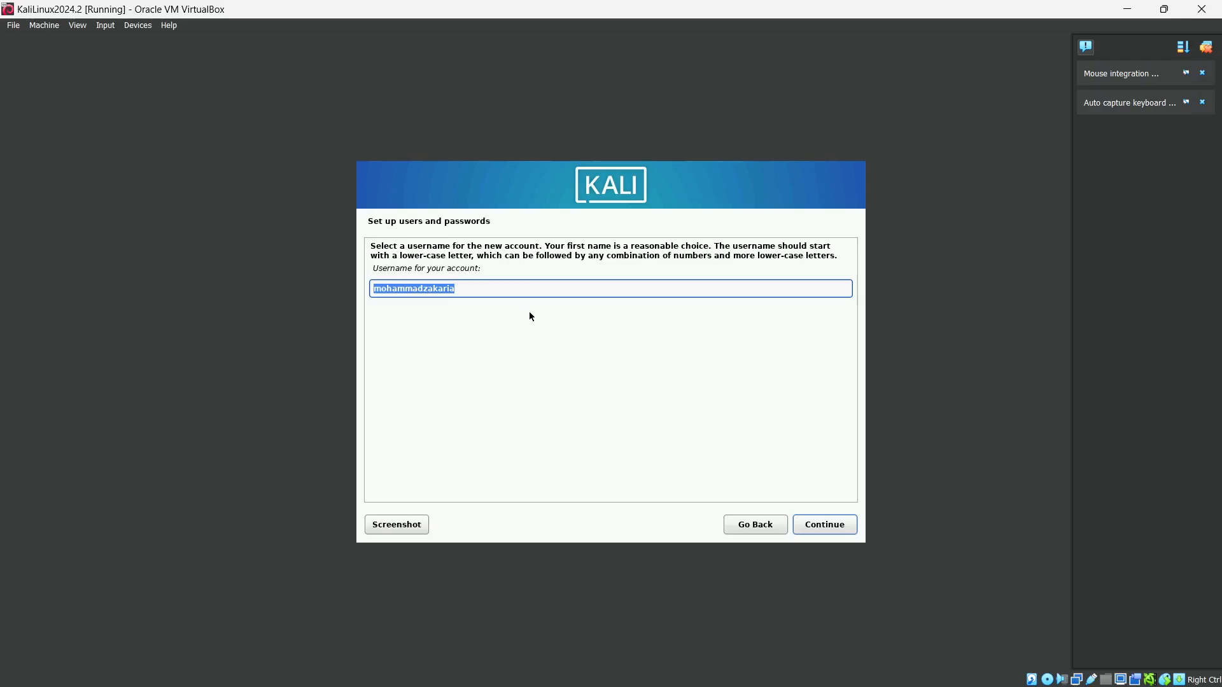
{"action": "left_click", "coordinate": [825, 526]}
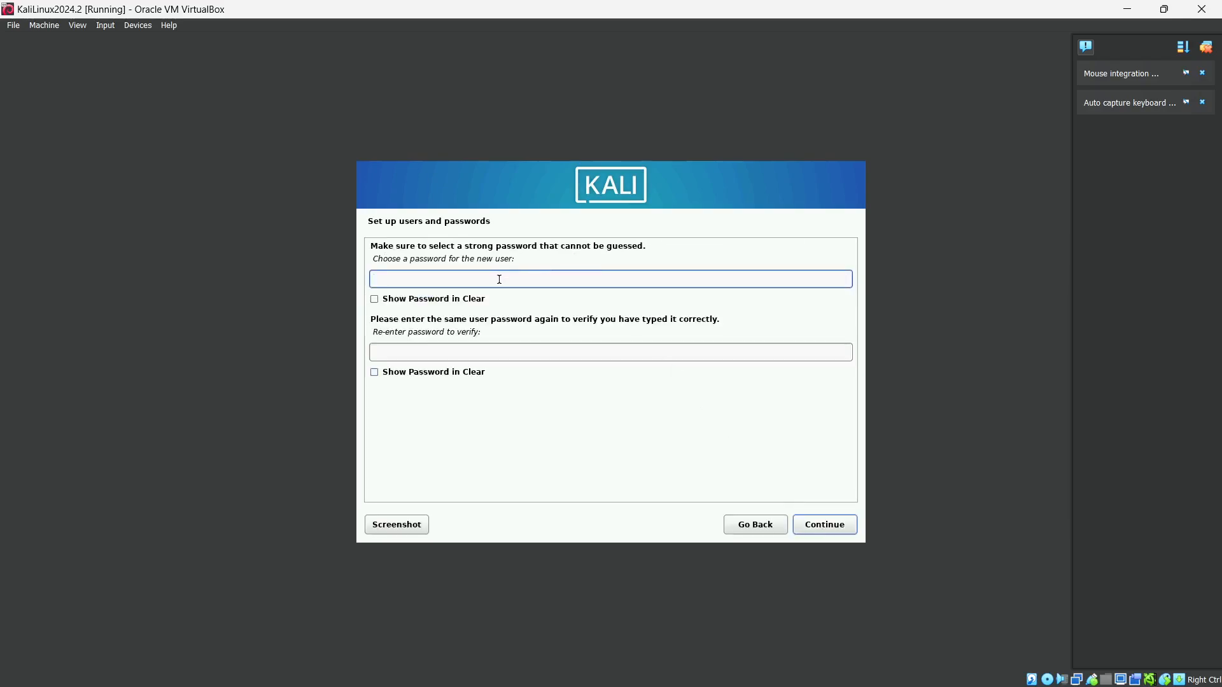
Enter the new user's password in both fields and submit it
{"action": "type", "text": "●●●●"}
{"action": "left_click", "coordinate": [457, 353]}
{"action": "type", "text": "●●●●"}
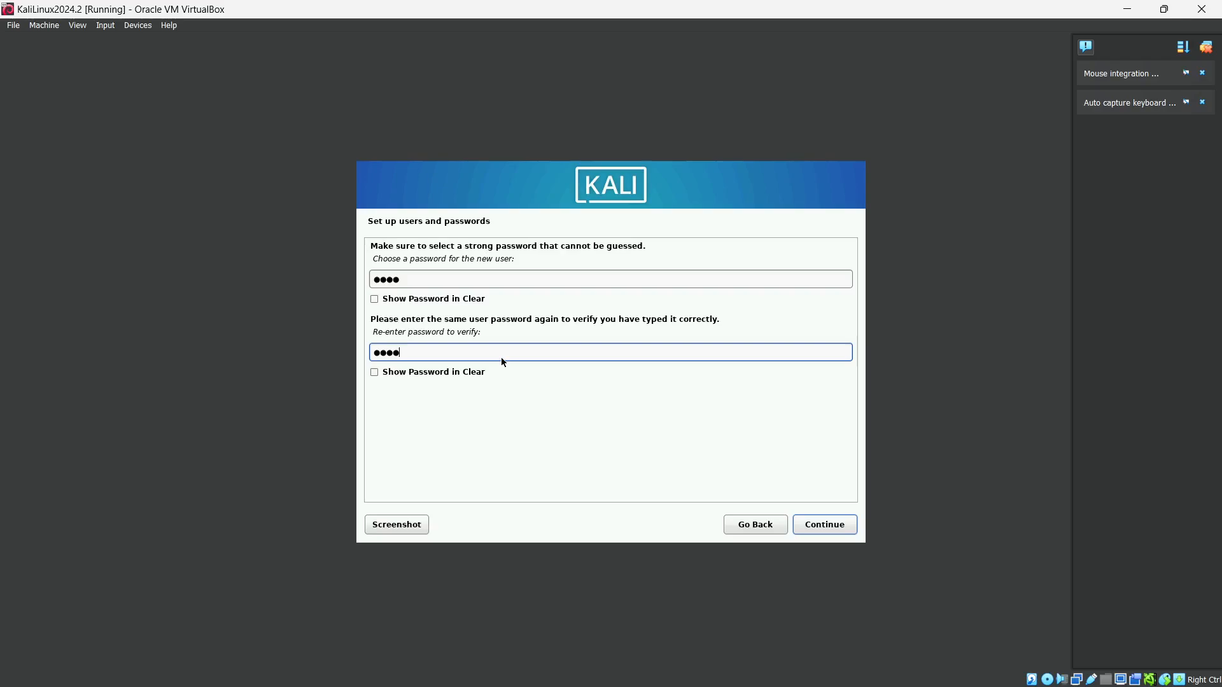
{"action": "left_click", "coordinate": [825, 528]}
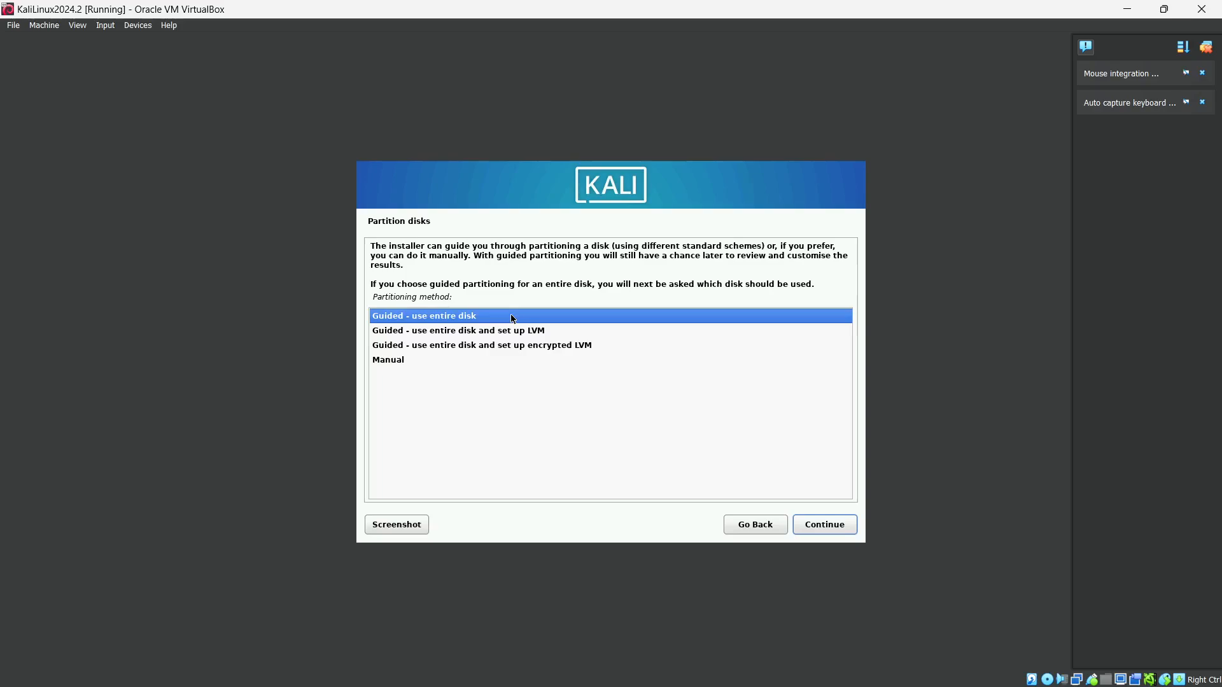
Guided-partition the entire 85.9 GB sda disk with all files in one partition, and finish
{"action": "left_click", "coordinate": [824, 527]}
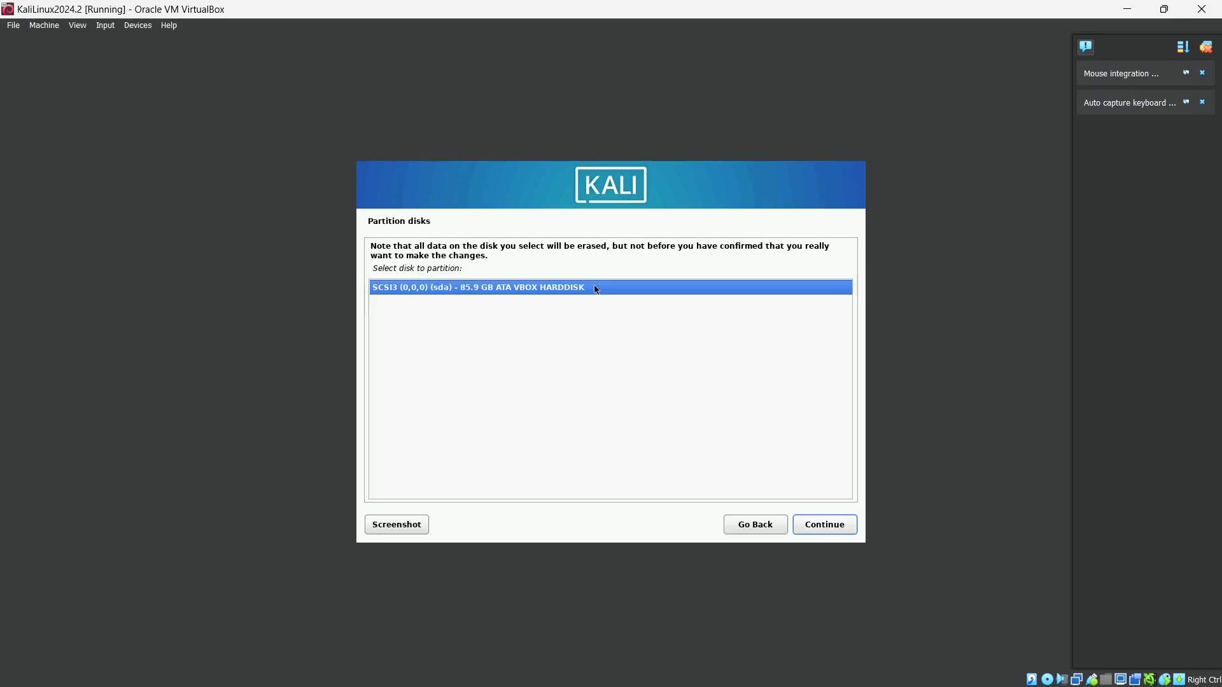
{"action": "left_click", "coordinate": [838, 531]}
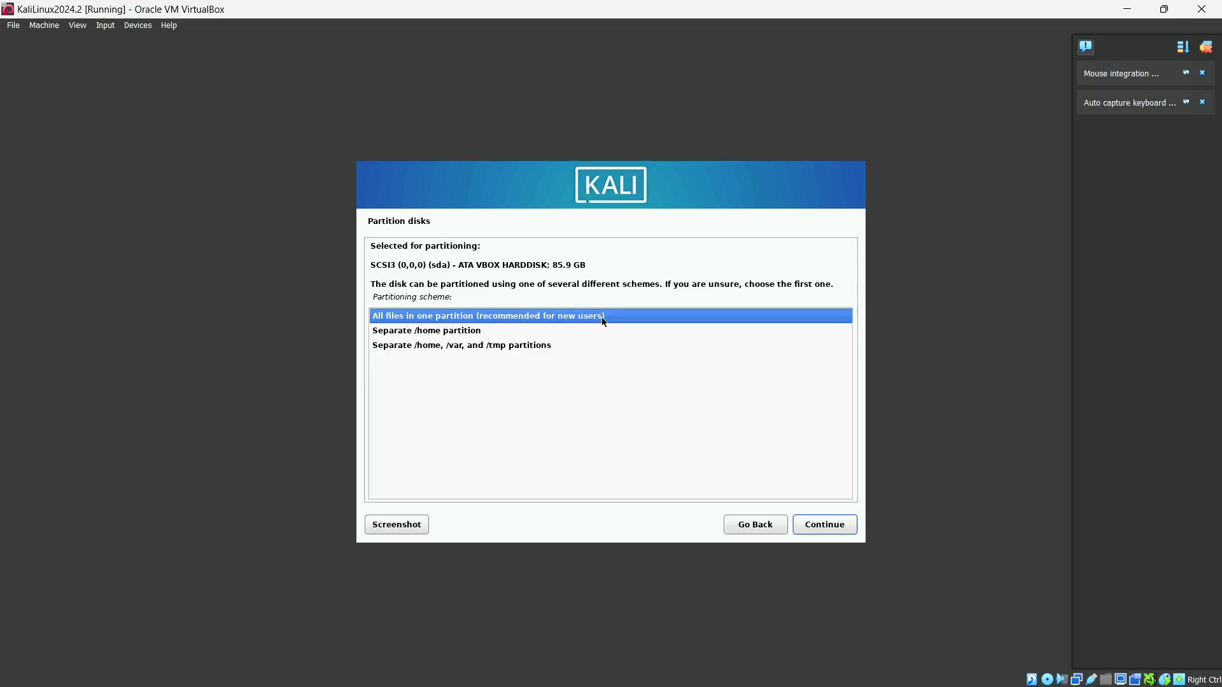
{"action": "left_click", "coordinate": [402, 332]}
{"action": "left_click", "coordinate": [407, 344]}
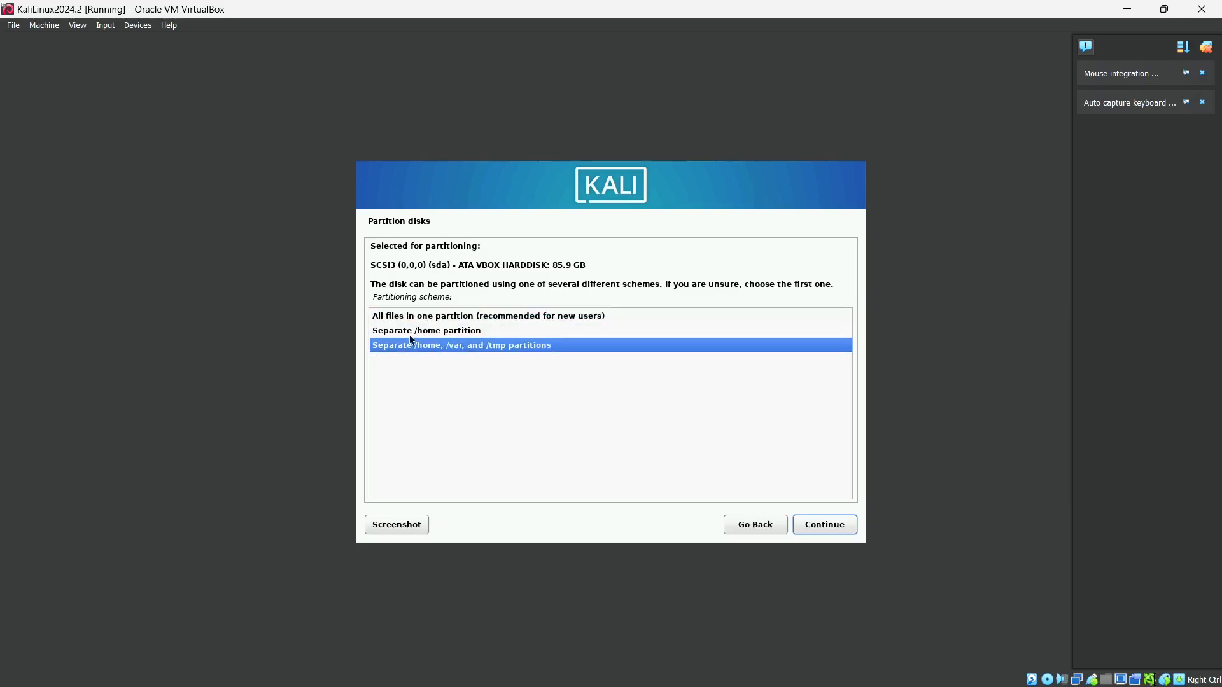
{"action": "left_click", "coordinate": [408, 319]}
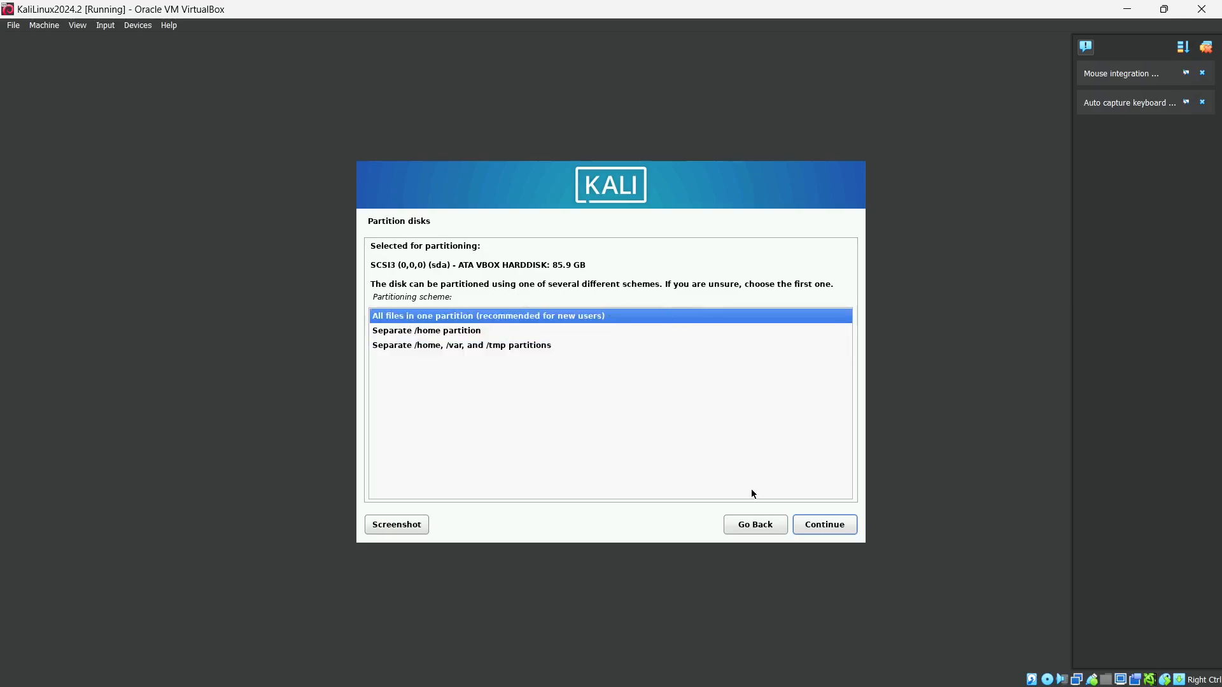
{"action": "left_click", "coordinate": [824, 527]}
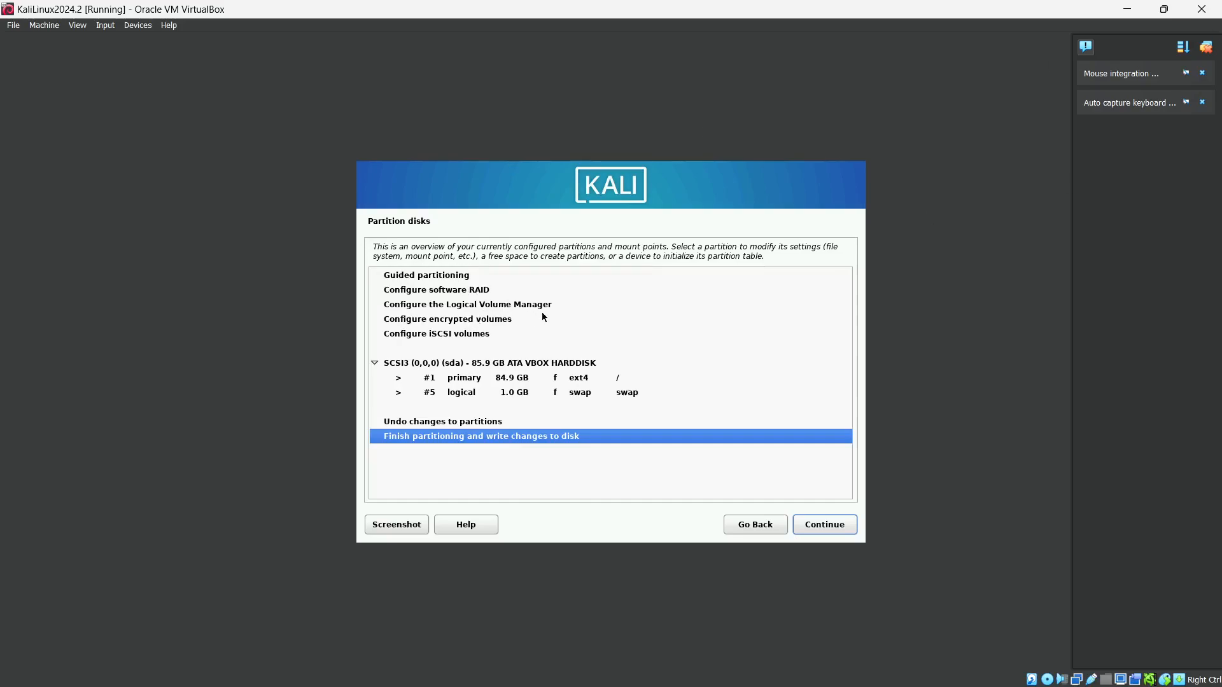
{"action": "left_click", "coordinate": [821, 523]}
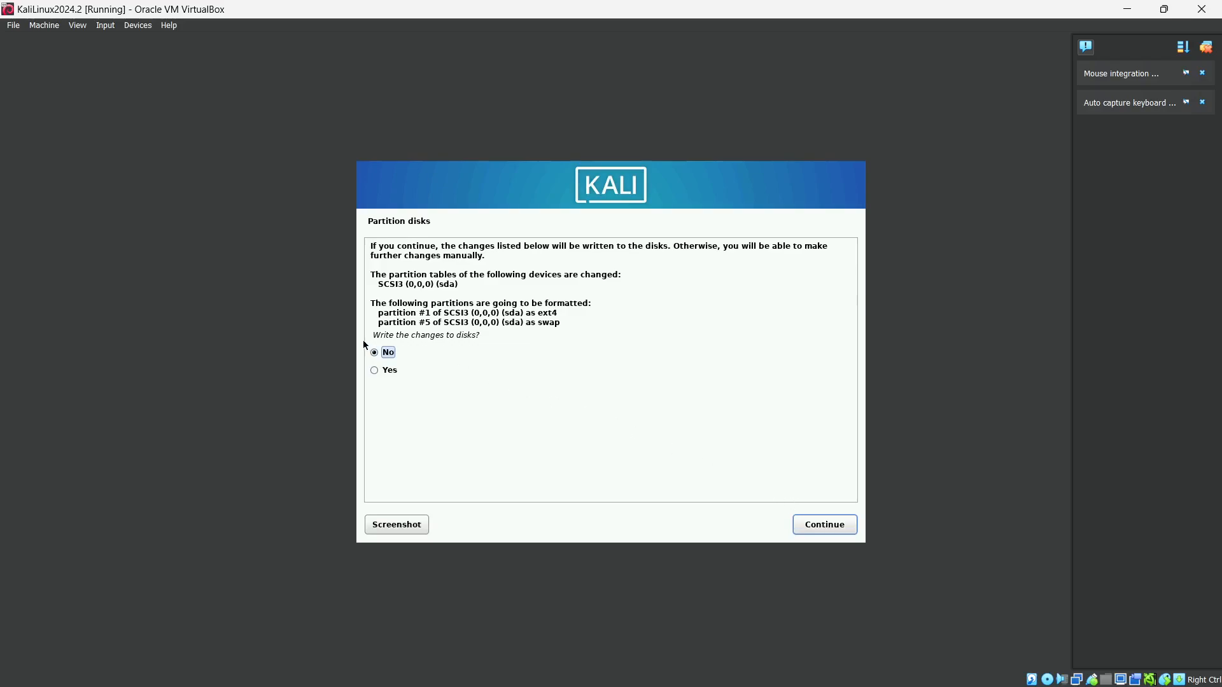
{"action": "left_click", "coordinate": [382, 374]}
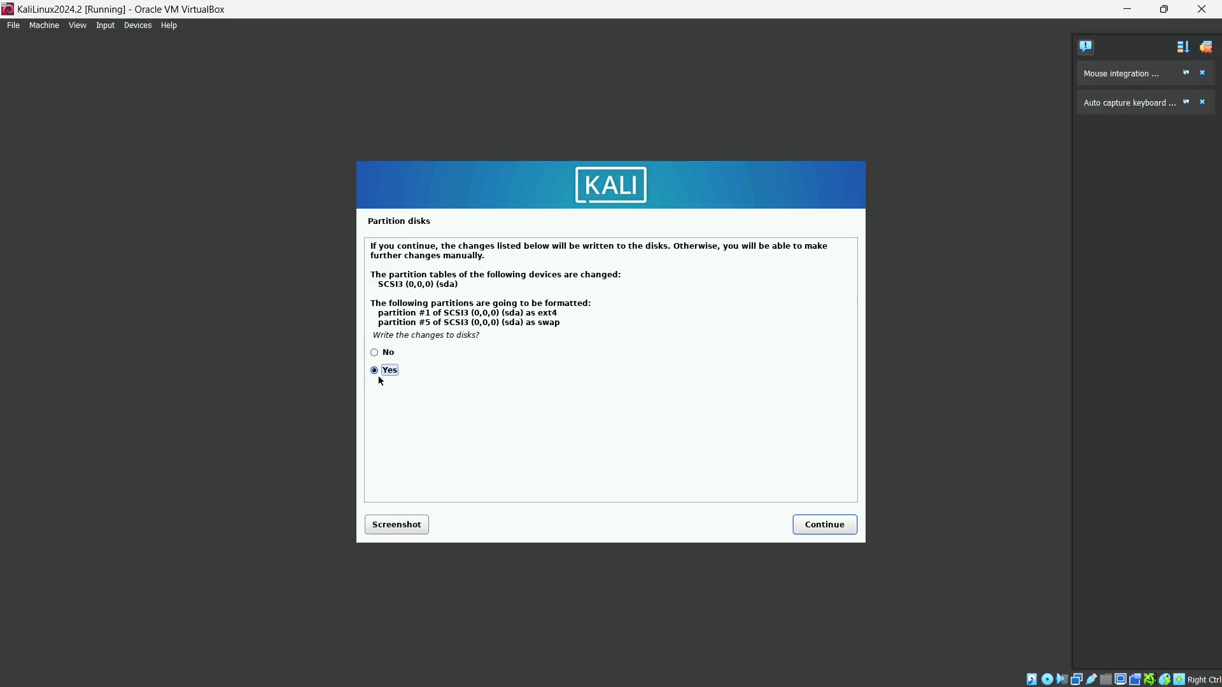
Confirm writing the partition changes to disk, then switch to OBS Studio
{"action": "left_click", "coordinate": [838, 528]}
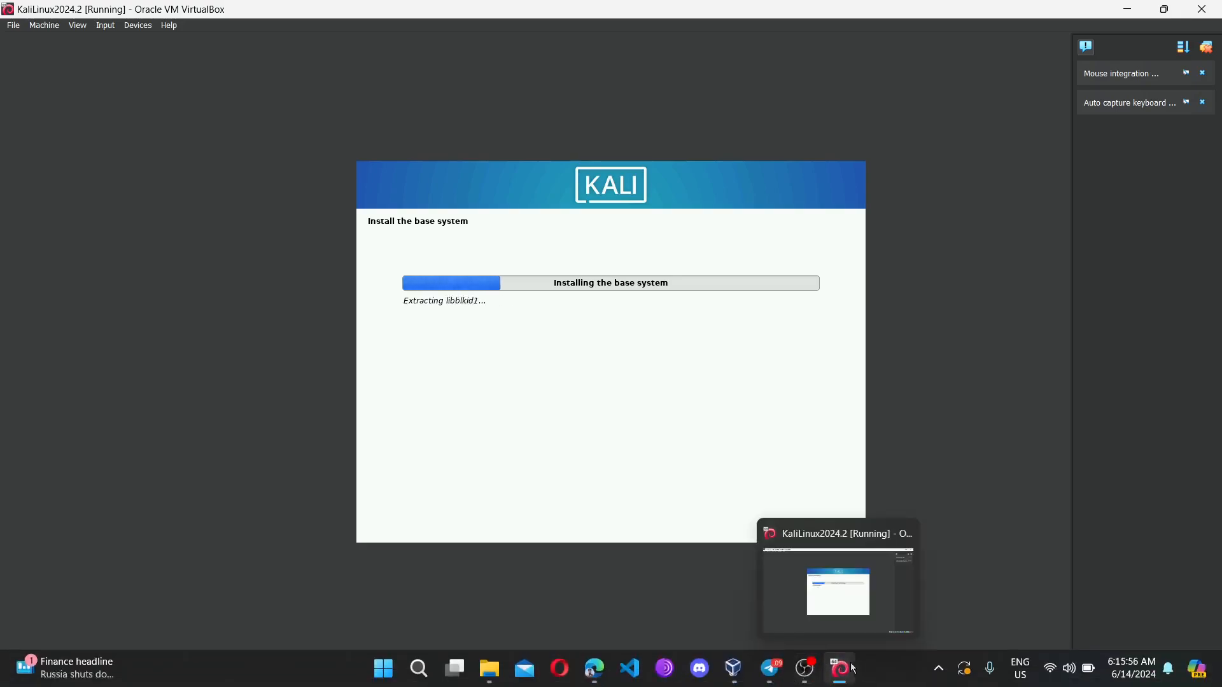
{"action": "mouse_move", "coordinate": [800, 668]}
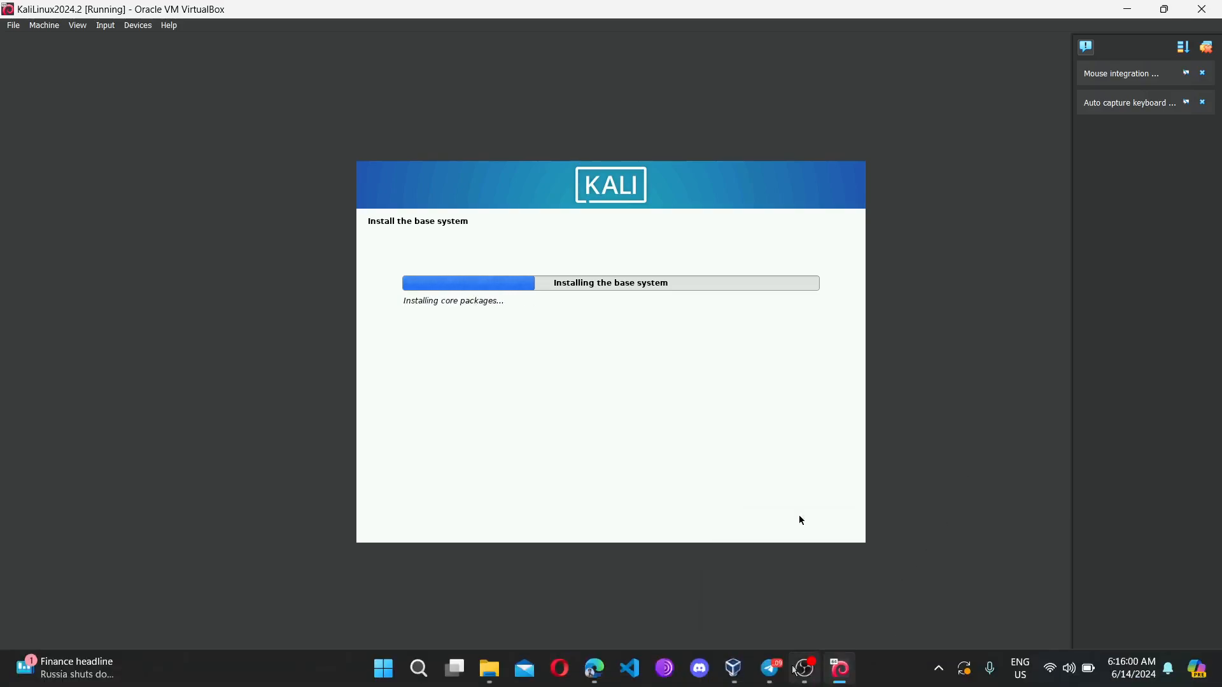
{"action": "left_click", "coordinate": [809, 674]}
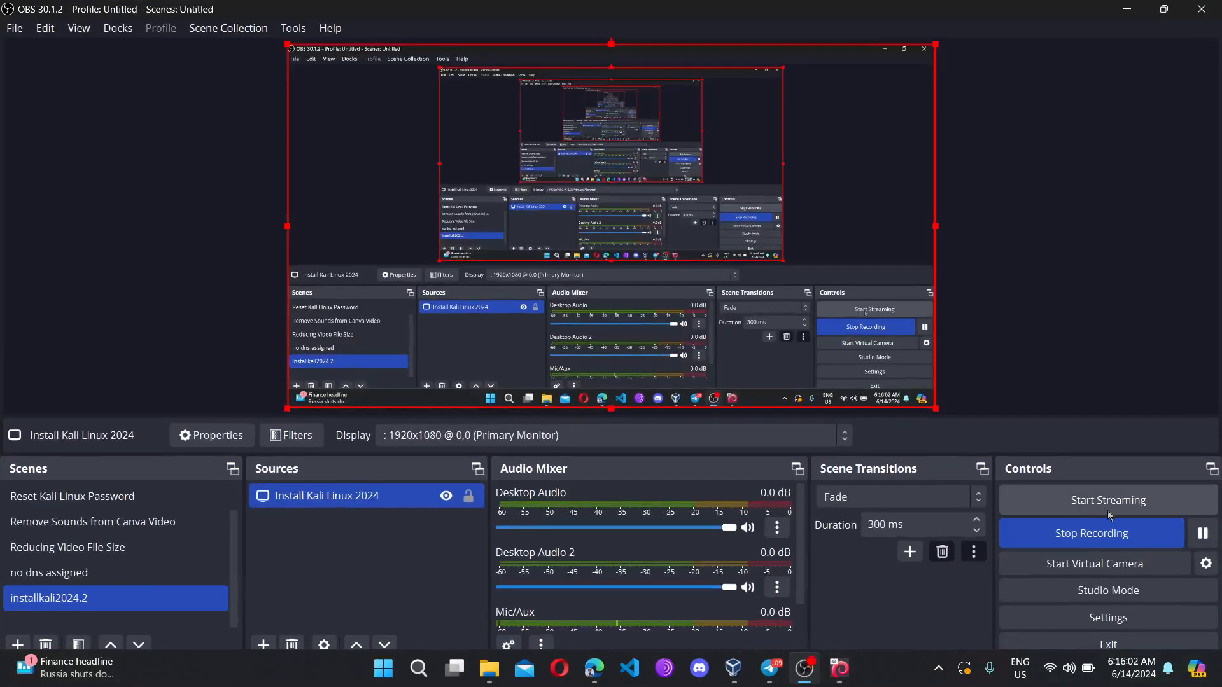
Pause the OBS screen recording during the base system install
{"action": "left_click", "coordinate": [1202, 533]}
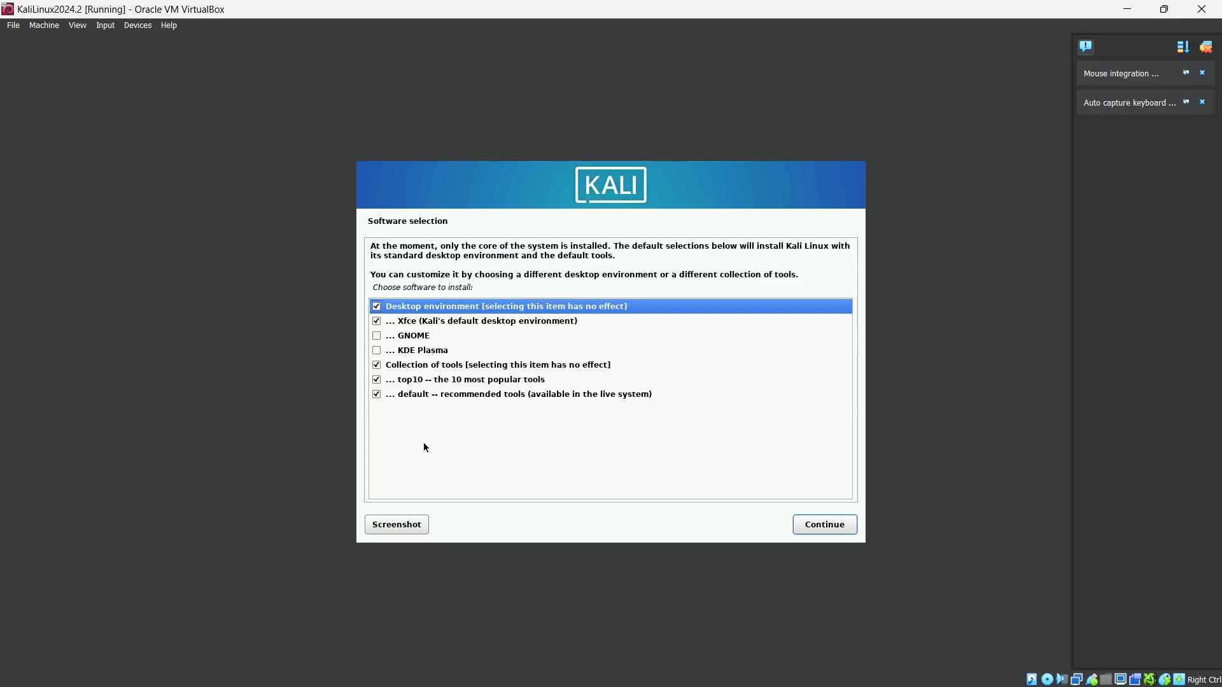
Tick GNOME in Software selection and start installing the chosen software
{"action": "left_click", "coordinate": [376, 337]}
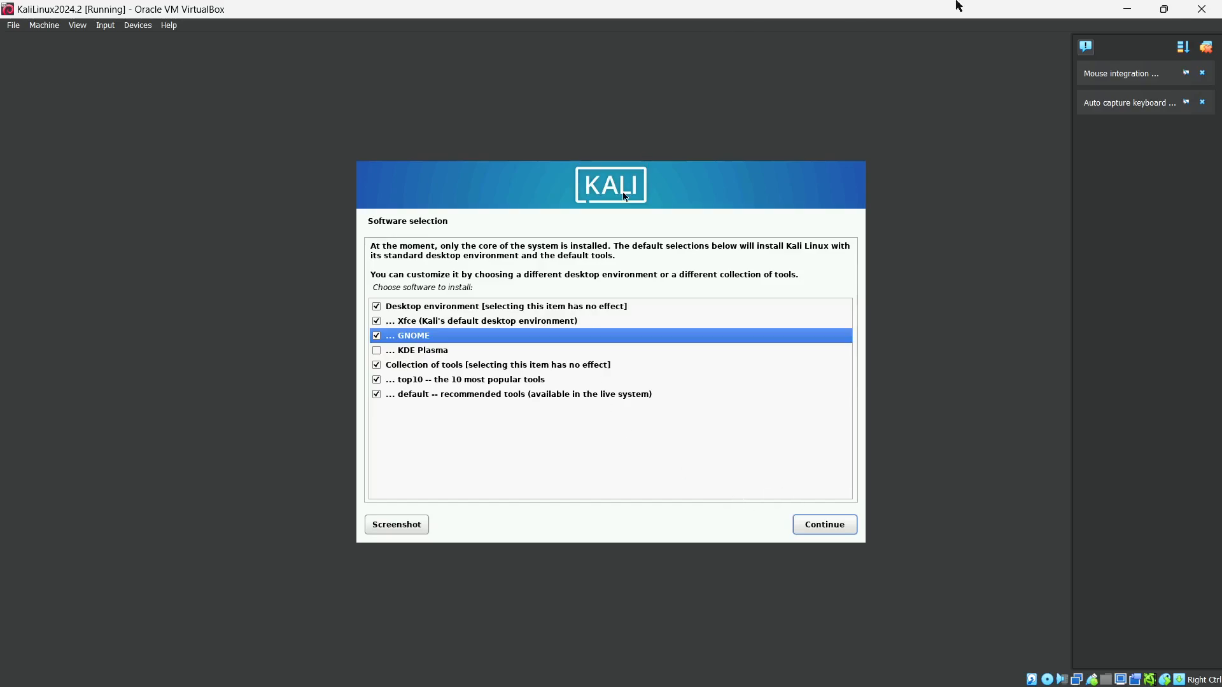
{"action": "left_click", "coordinate": [827, 525]}
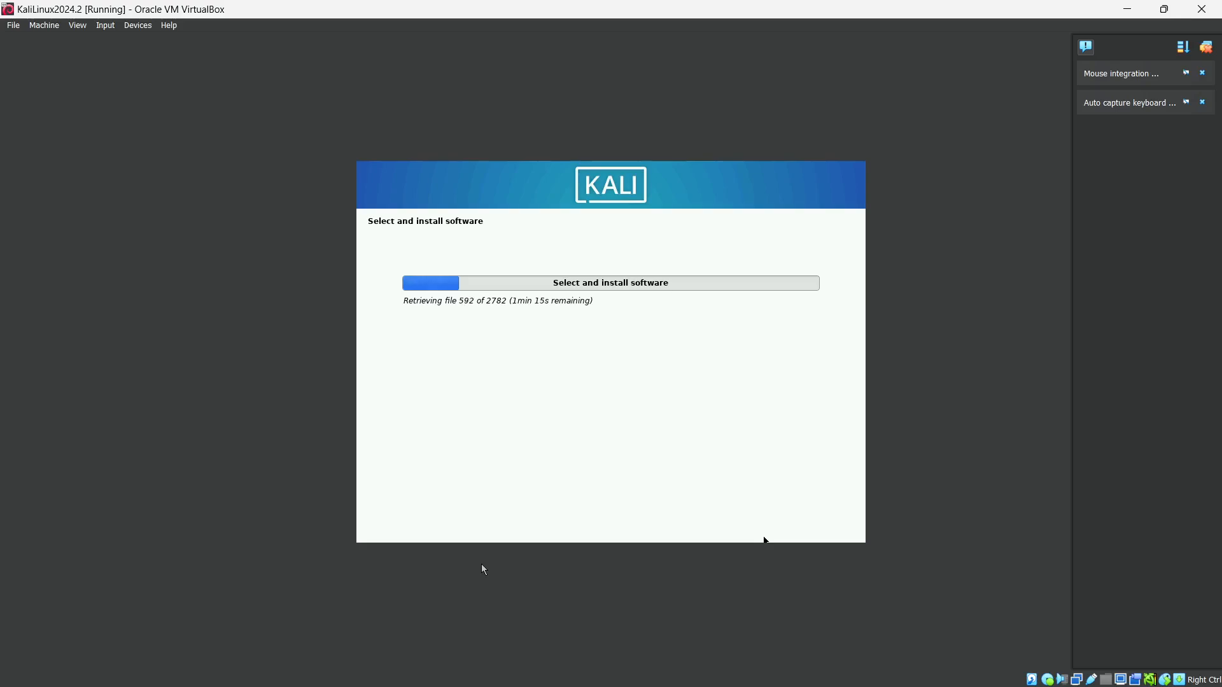
{"action": "mouse_move", "coordinate": [871, 685]}
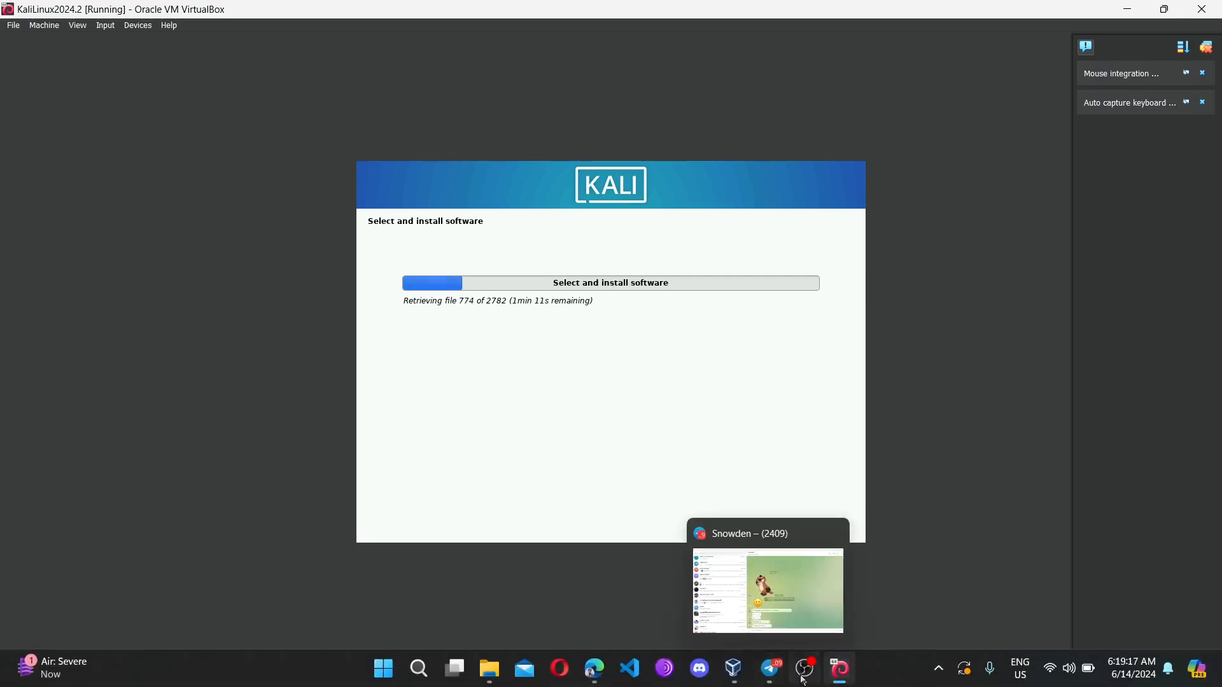
Bring OBS forward and toggle the recording pause off and back on
{"action": "left_click", "coordinate": [805, 668]}
{"action": "left_click", "coordinate": [1202, 539]}
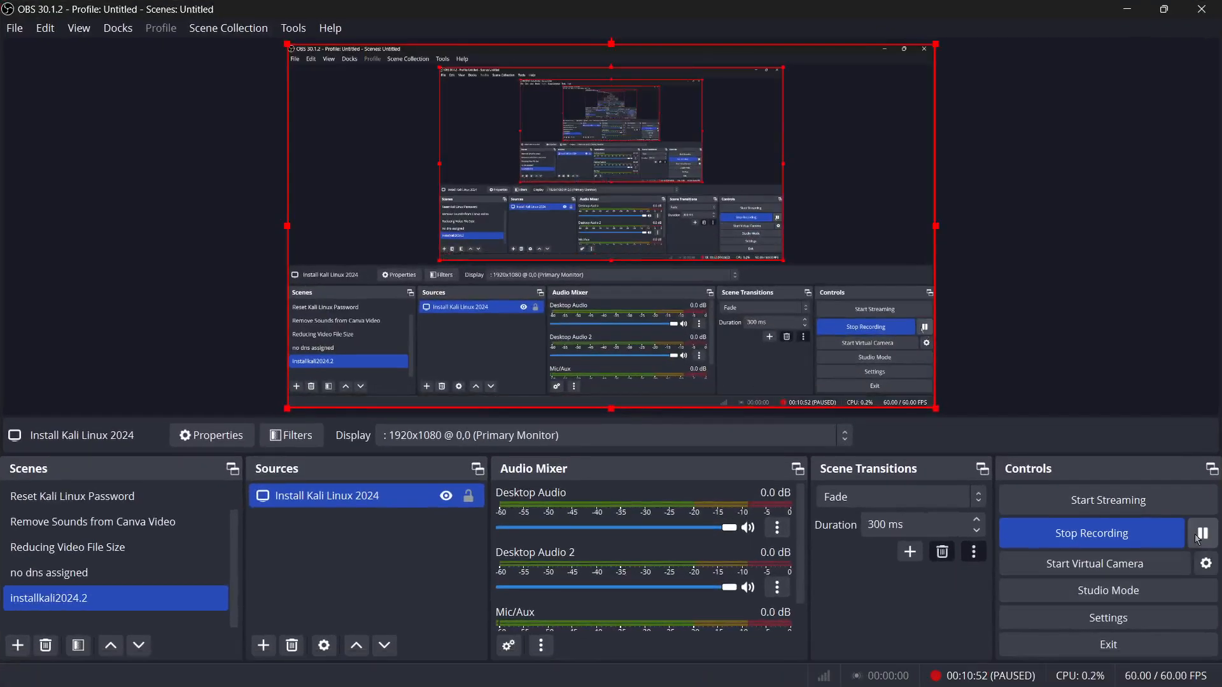
{"action": "left_click", "coordinate": [1202, 539]}
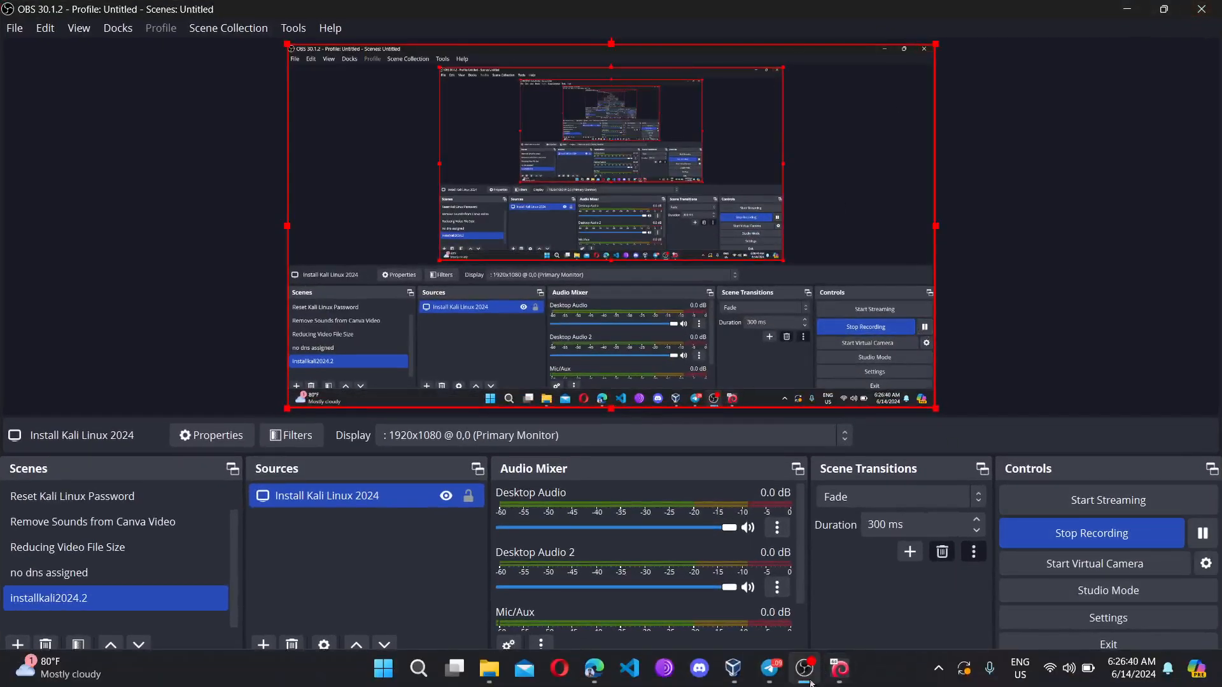
Minimise VirtualBox Manager and OBS, then bring the KaliLinux2024.2 VM window forward
{"action": "left_click", "coordinate": [733, 677]}
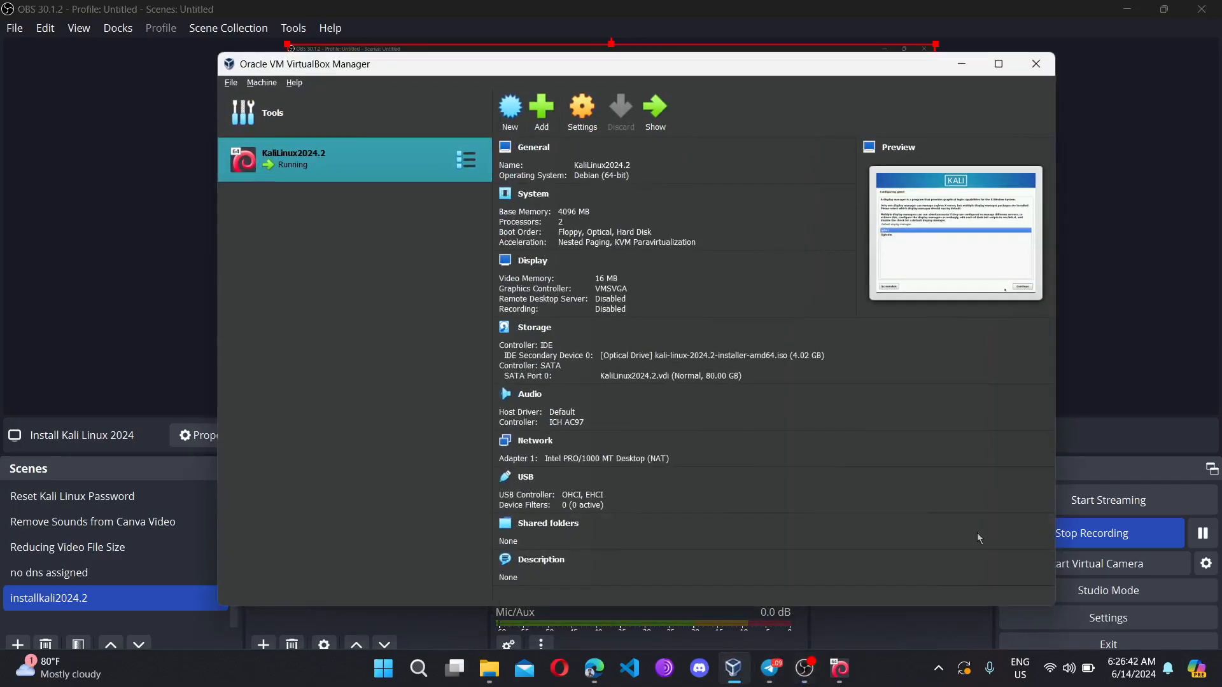
{"action": "left_click", "coordinate": [976, 70]}
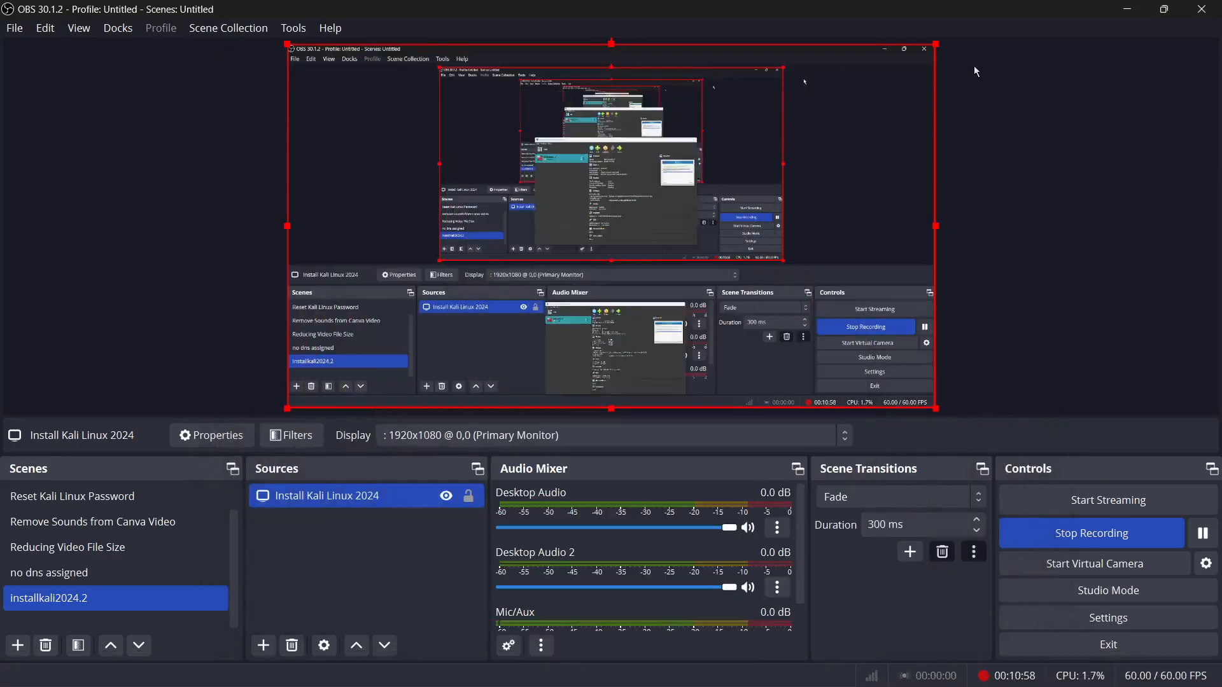
{"action": "left_click", "coordinate": [1127, 9]}
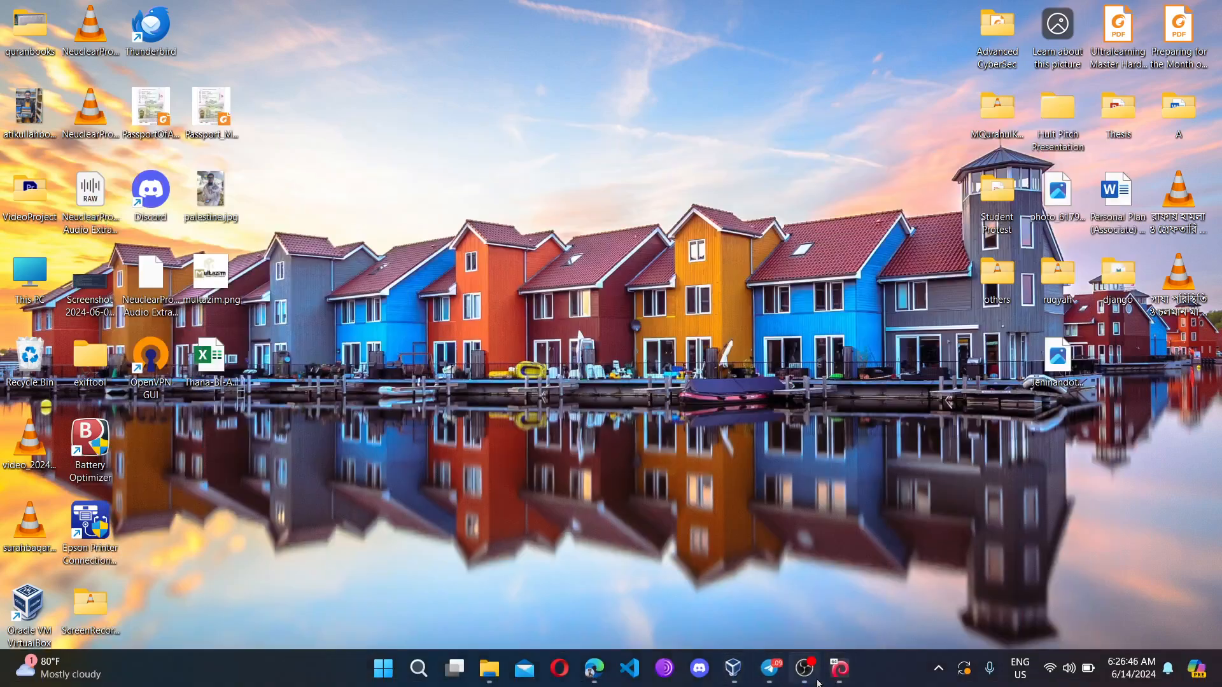
{"action": "mouse_move", "coordinate": [746, 668]}
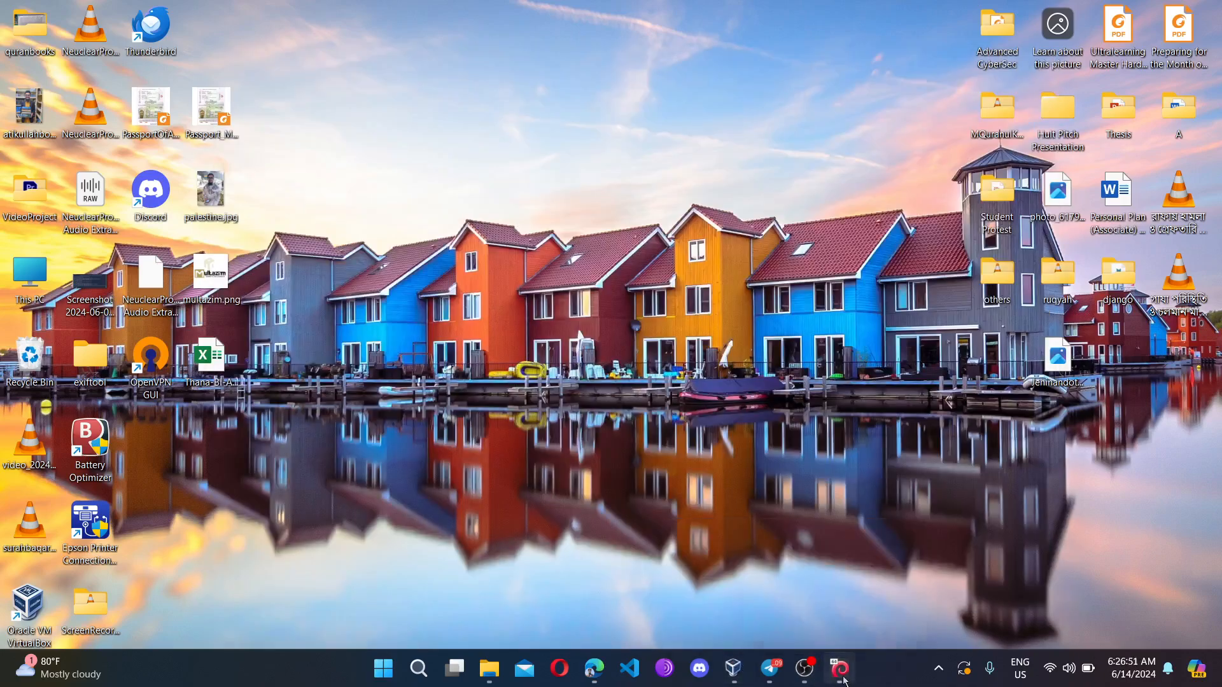
{"action": "left_click", "coordinate": [843, 679]}
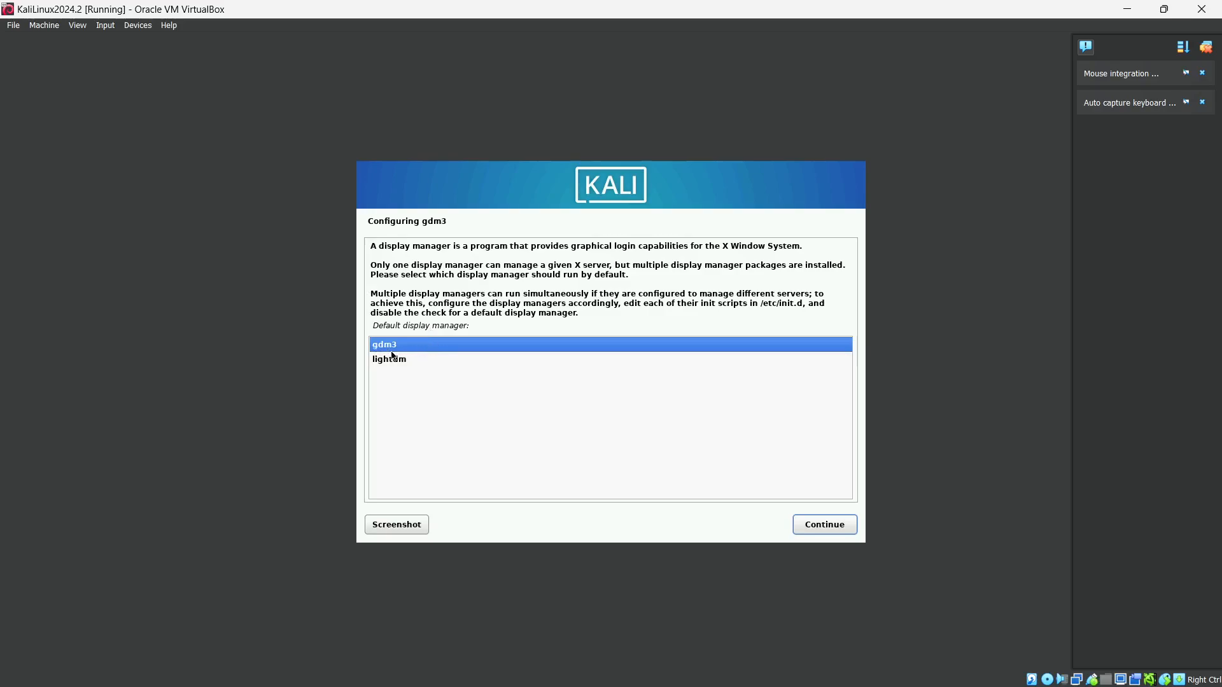
Keep gdm3 as the default display manager and continue the install
{"action": "left_click", "coordinate": [825, 528]}
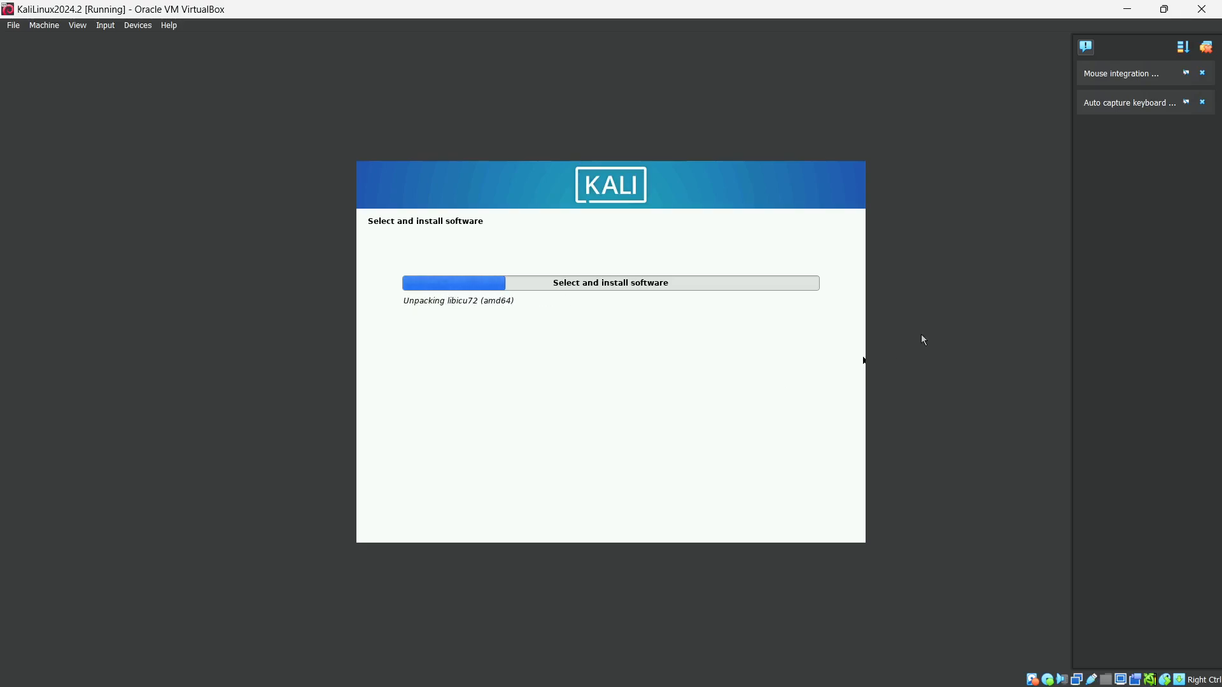
{"action": "mouse_move", "coordinate": [808, 685]}
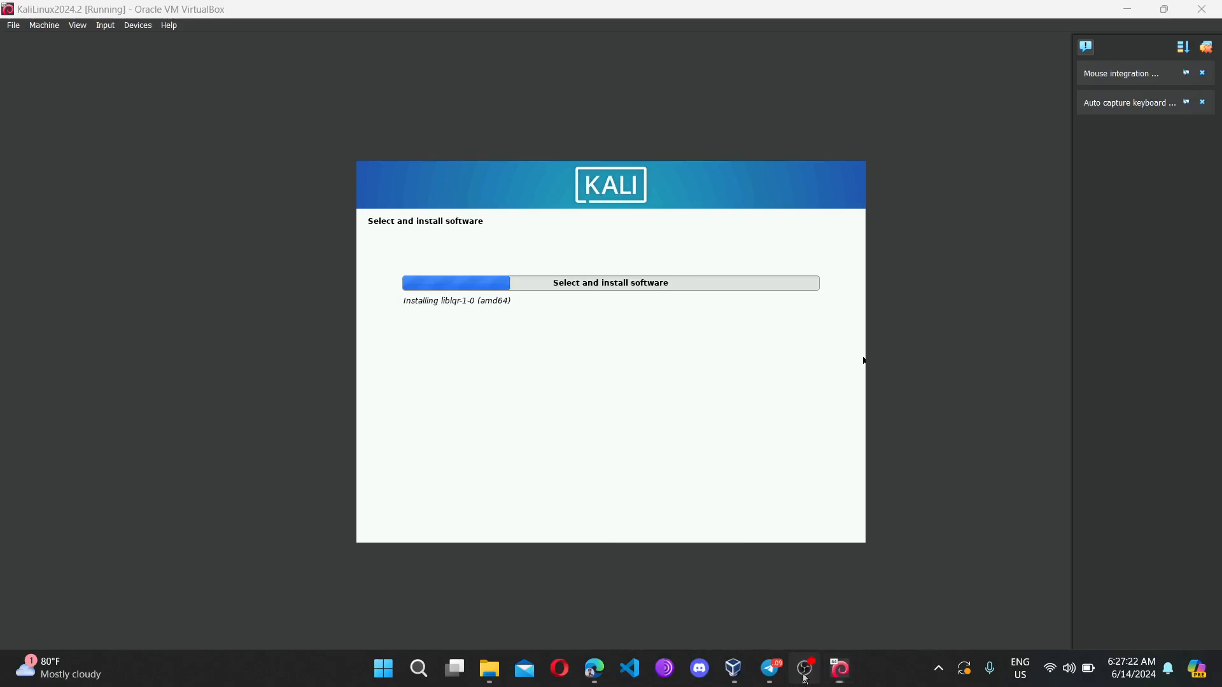
Check OBS, minimise it, and return to the Kali VM window
{"action": "left_click", "coordinate": [805, 668]}
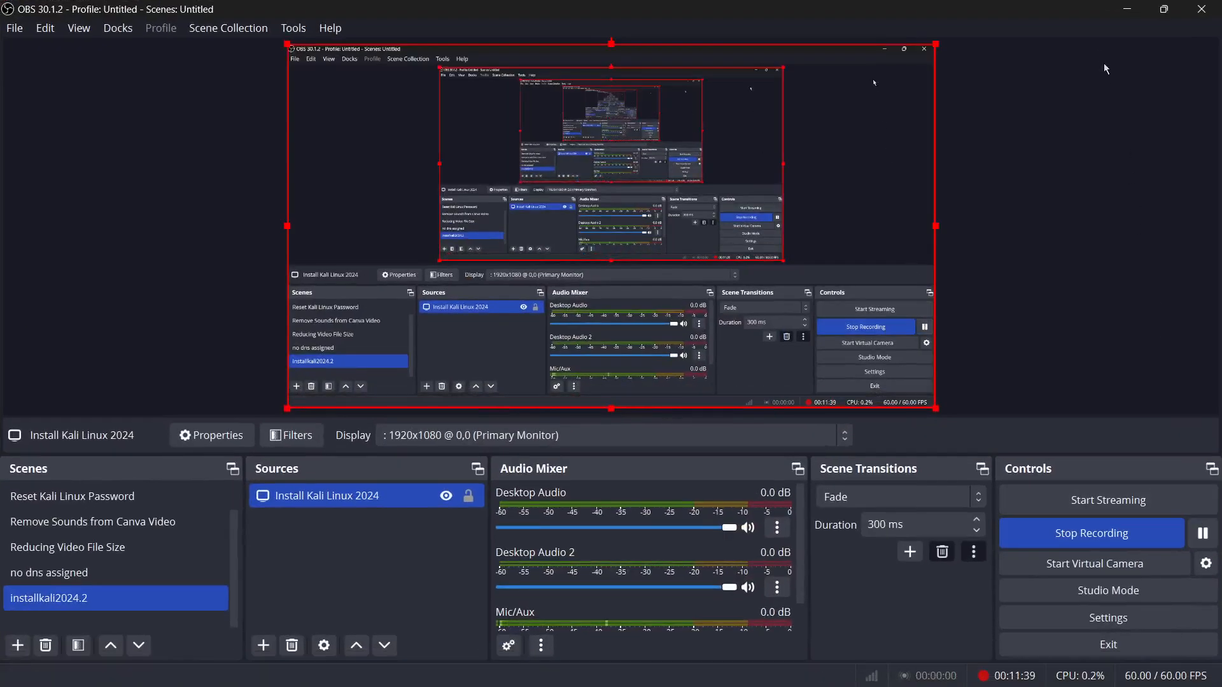
{"action": "left_click", "coordinate": [1123, 9]}
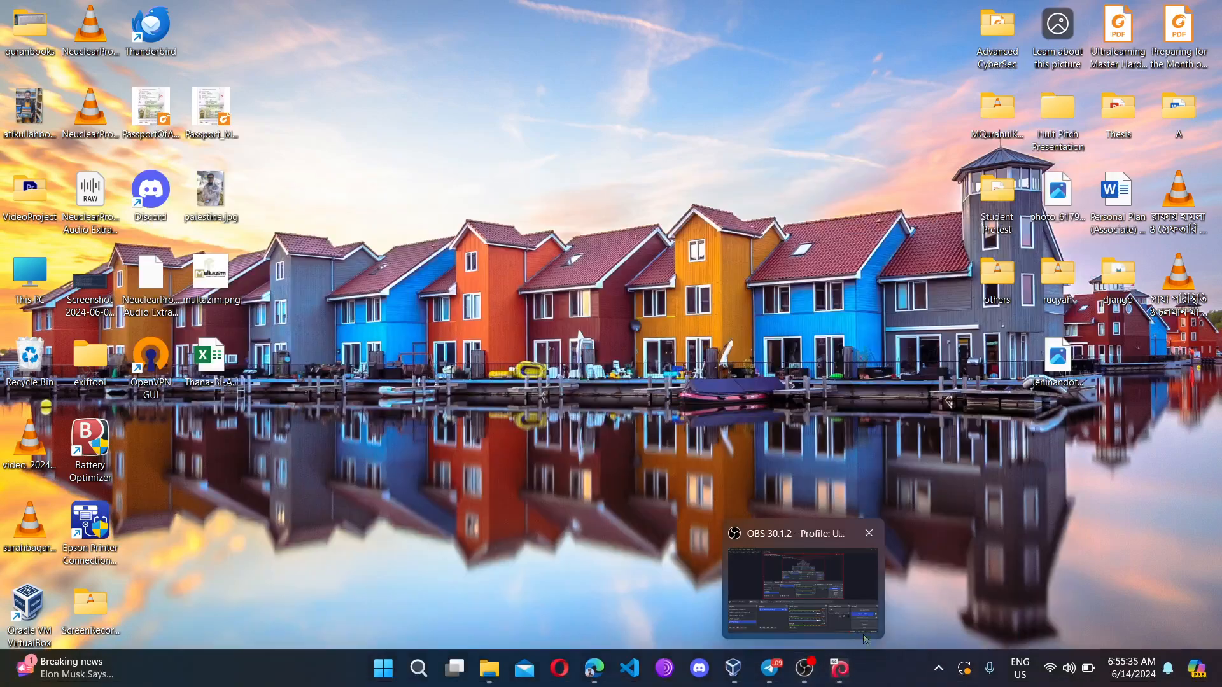
{"action": "left_click", "coordinate": [849, 679]}
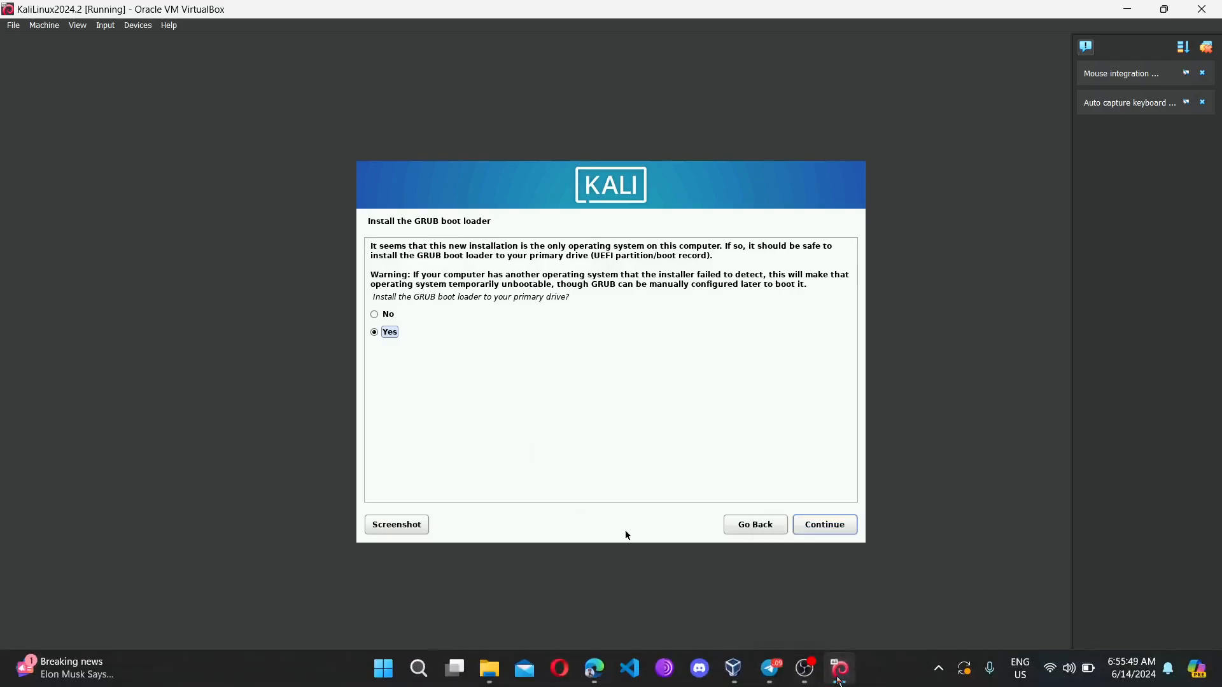
Check the recorder, then install the GRUB boot loader to /dev/sda
{"action": "left_click", "coordinate": [838, 683]}
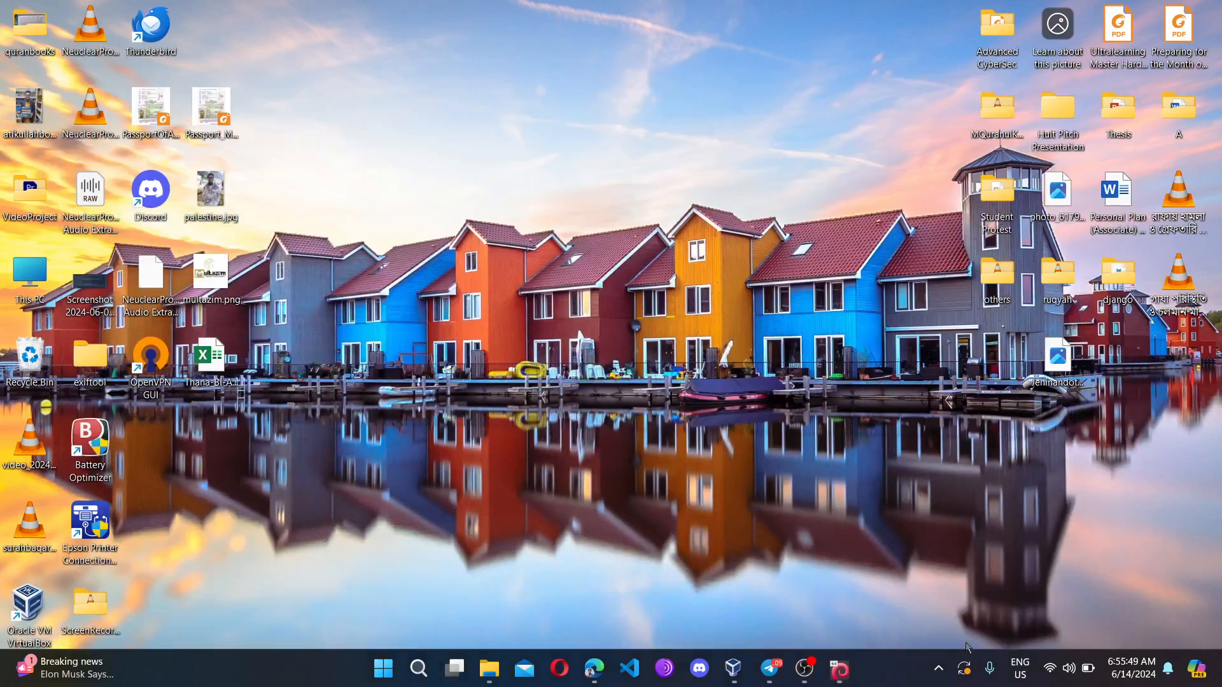
{"action": "left_click", "coordinate": [805, 676]}
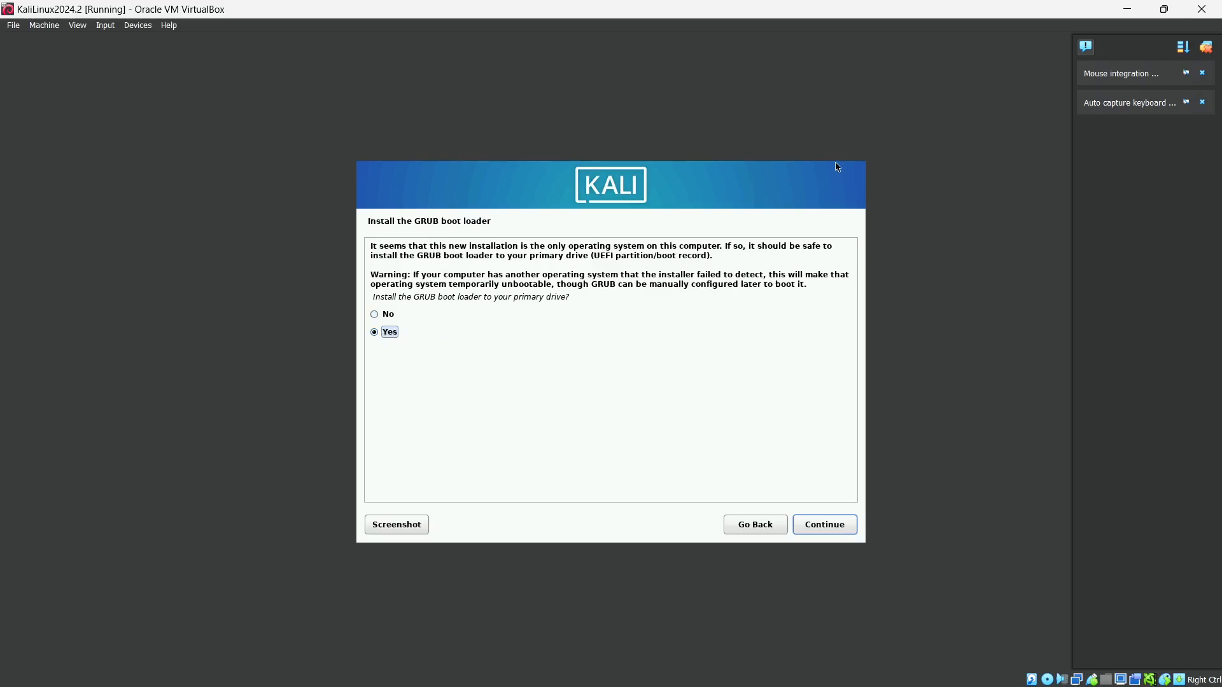
{"action": "left_click", "coordinate": [839, 527]}
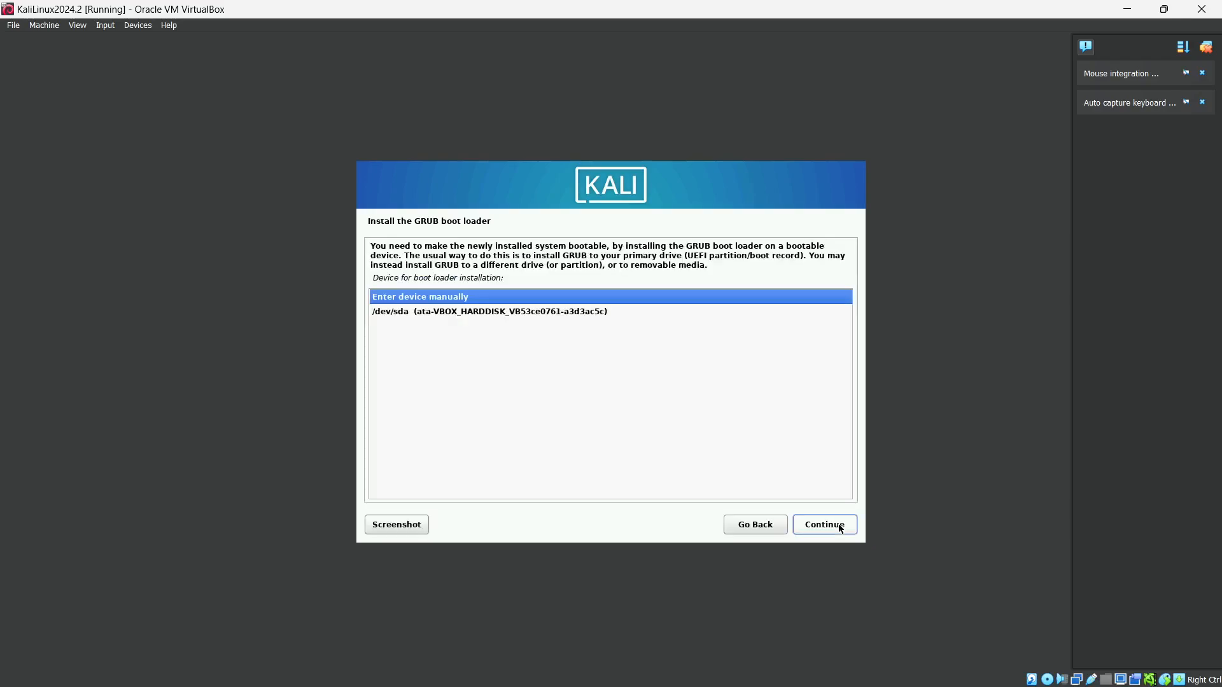
{"action": "left_click", "coordinate": [454, 313]}
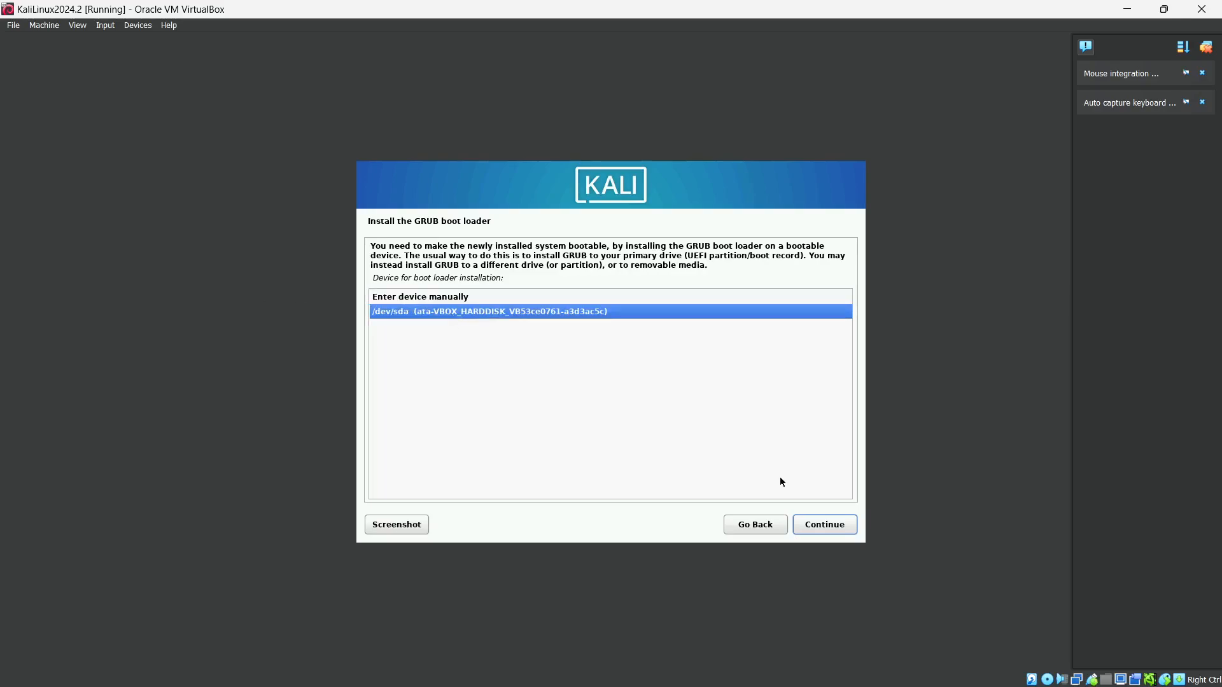
{"action": "left_click", "coordinate": [822, 525]}
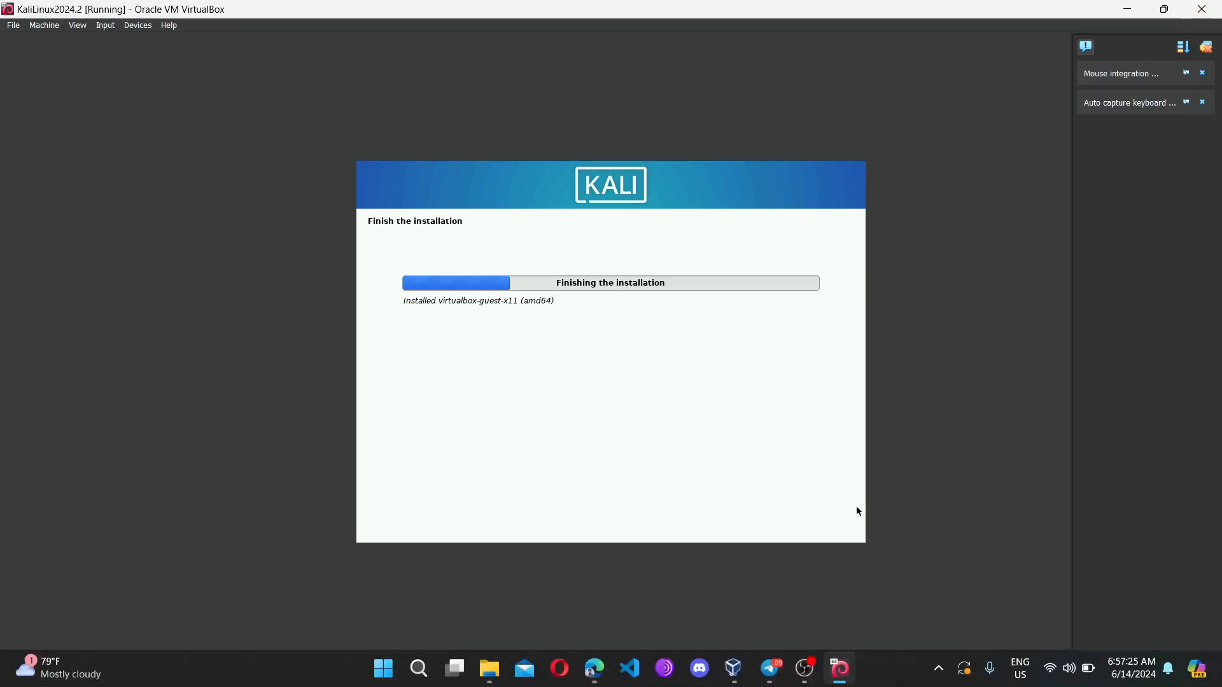
Minimize OBS and bring the Kali installer back, now showing Installation complete
{"action": "left_click", "coordinate": [804, 668]}
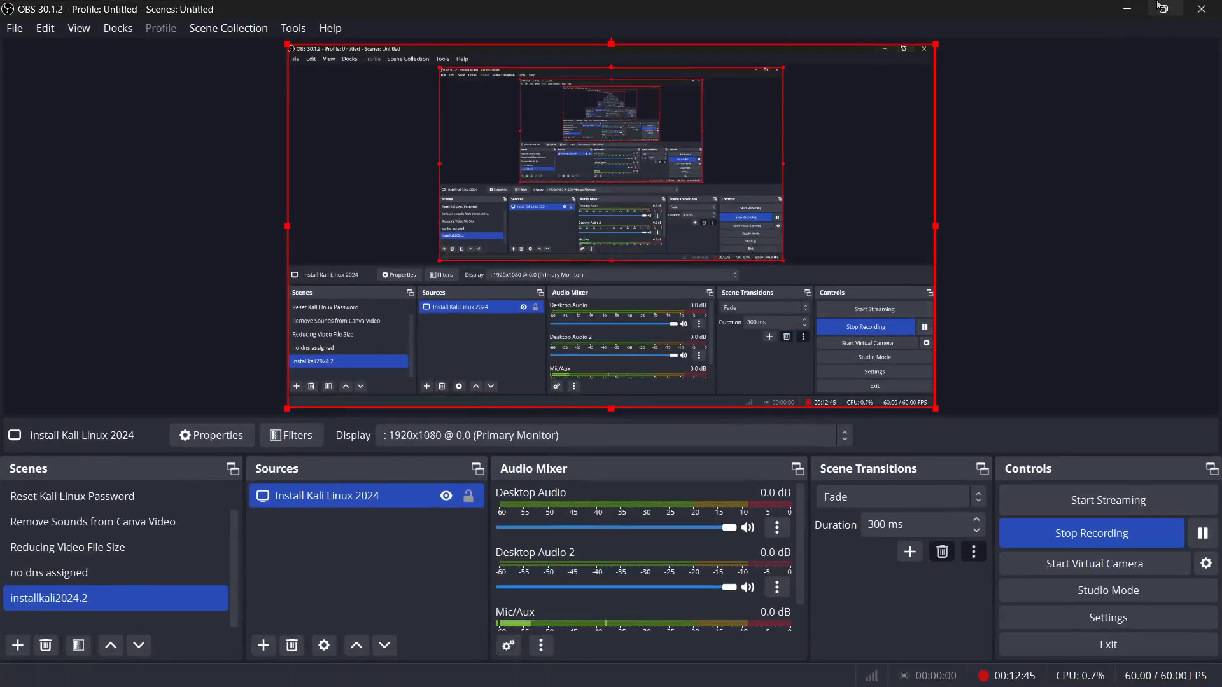
{"action": "left_click", "coordinate": [1125, 7]}
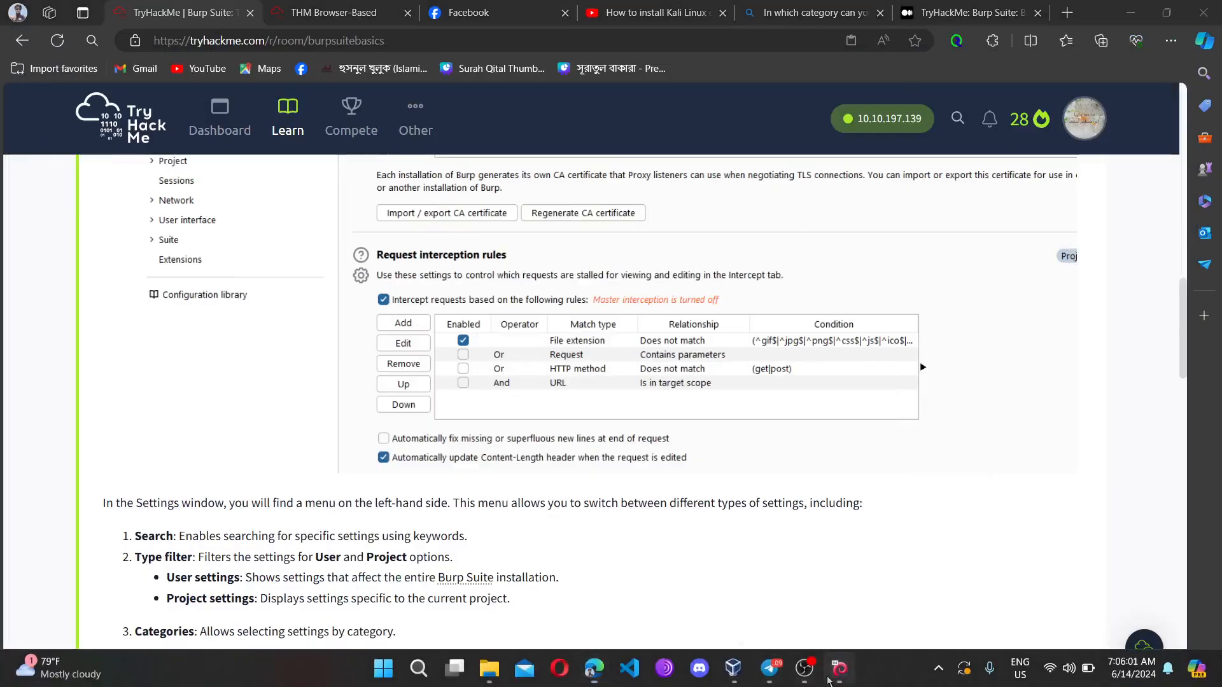
{"action": "left_click", "coordinate": [830, 678]}
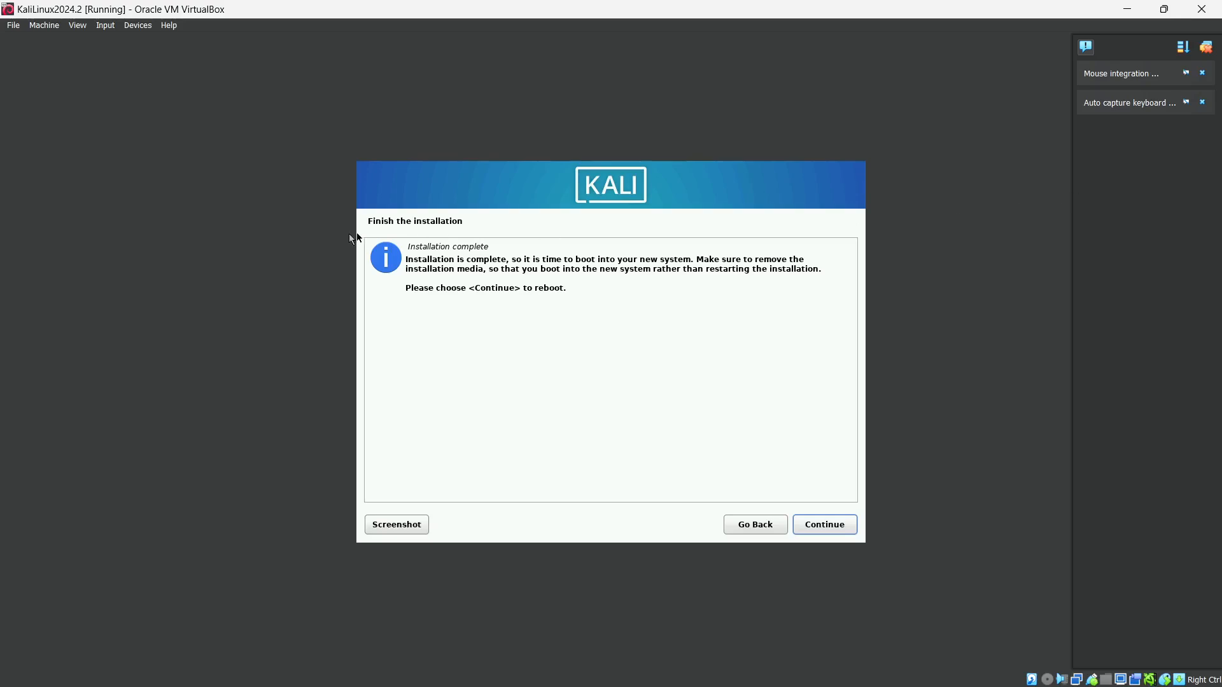
Continue from Installation complete so the VM reboots to the Kali login screen
{"action": "left_click", "coordinate": [826, 527]}
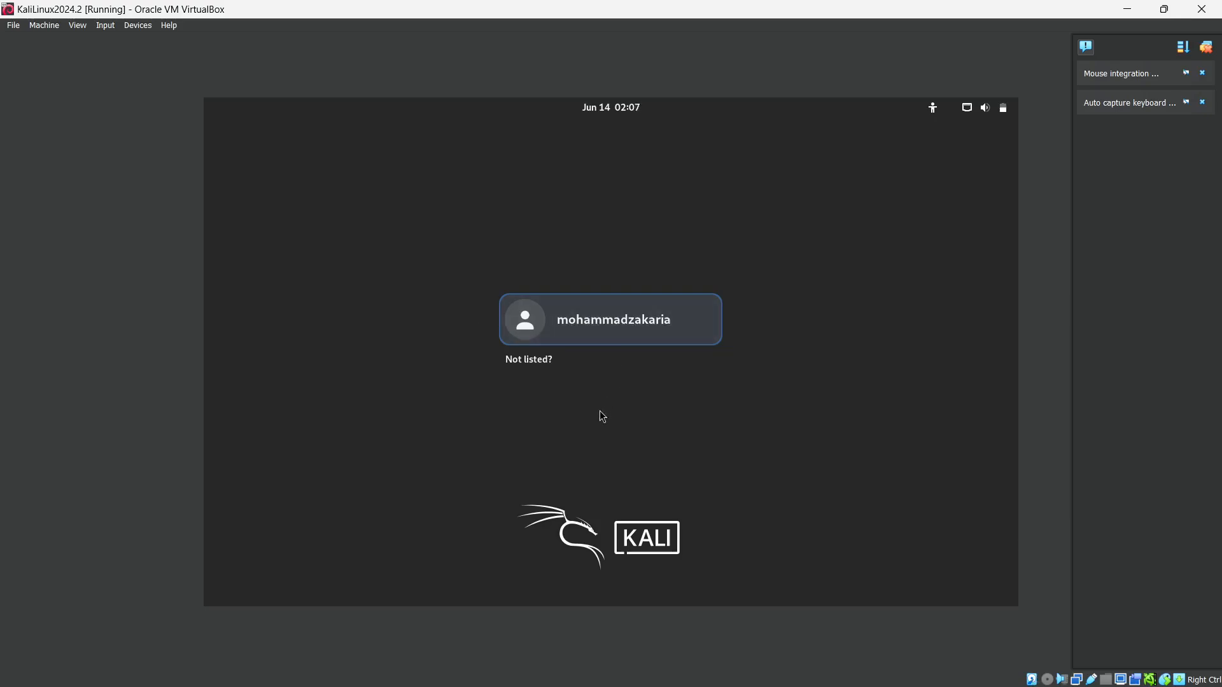
Select the new user account and sign in with its password
{"action": "left_click", "coordinate": [614, 327]}
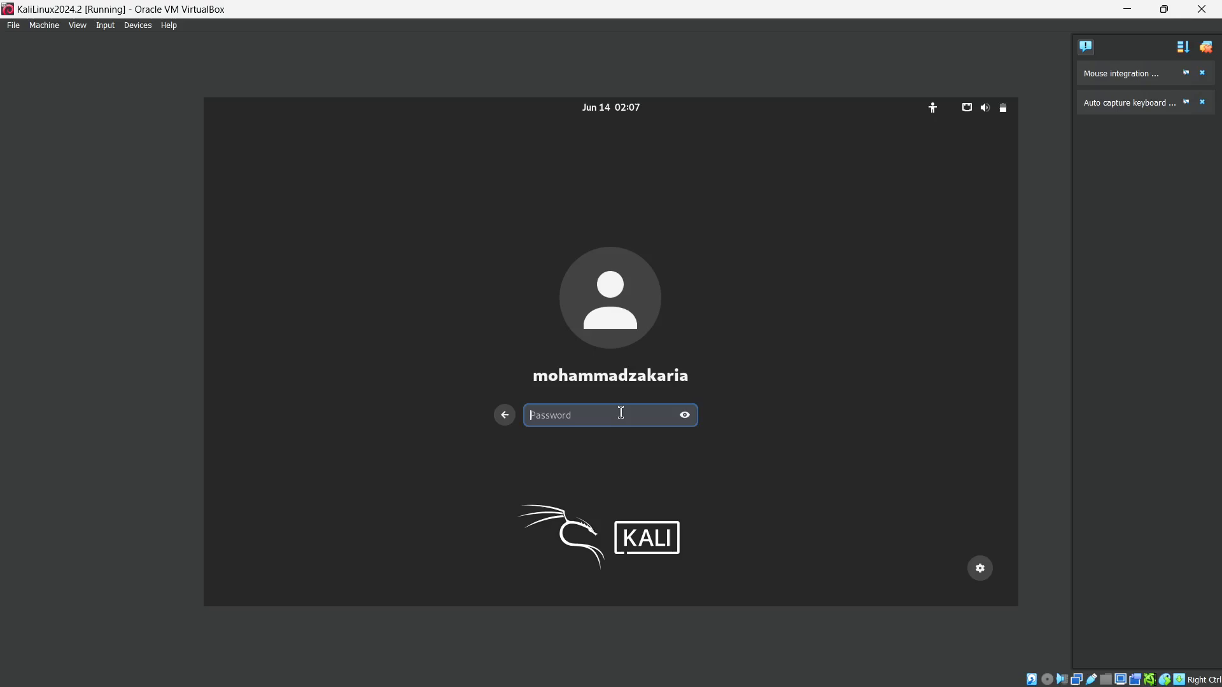
{"action": "type", "text": "kali"}
{"action": "key", "text": "Return"}
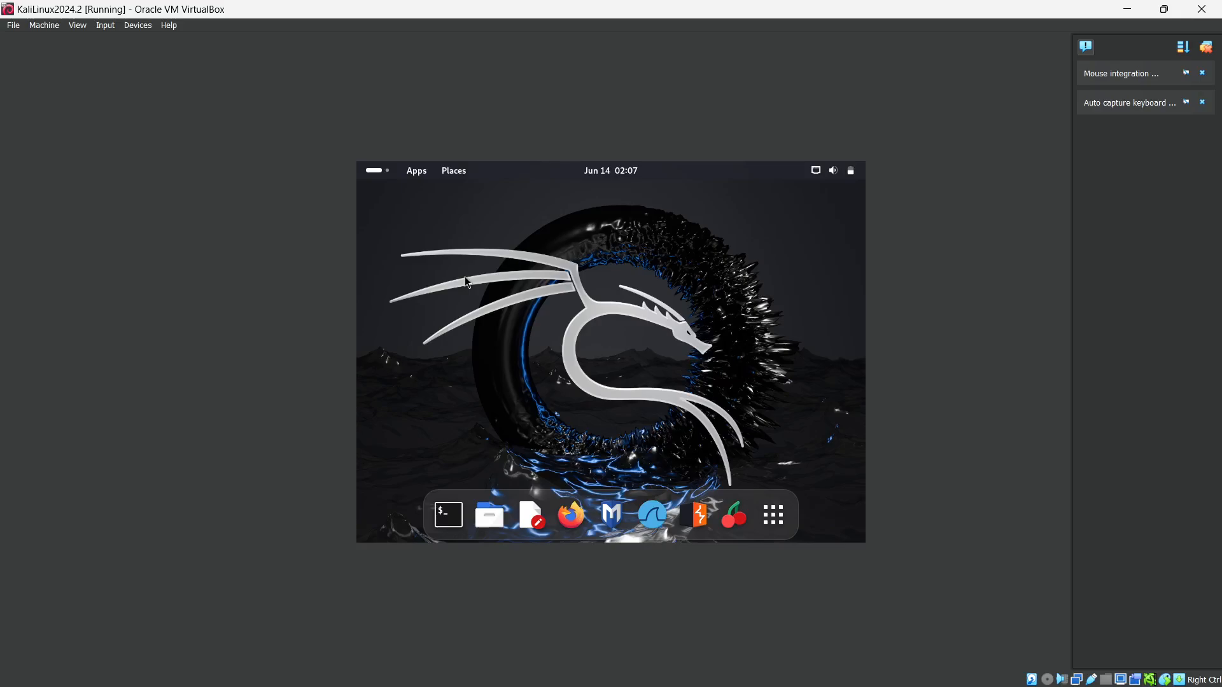
Dismiss the notifications, then browse the desktop menu, Apps menu and app grid
{"action": "left_click", "coordinate": [1205, 47]}
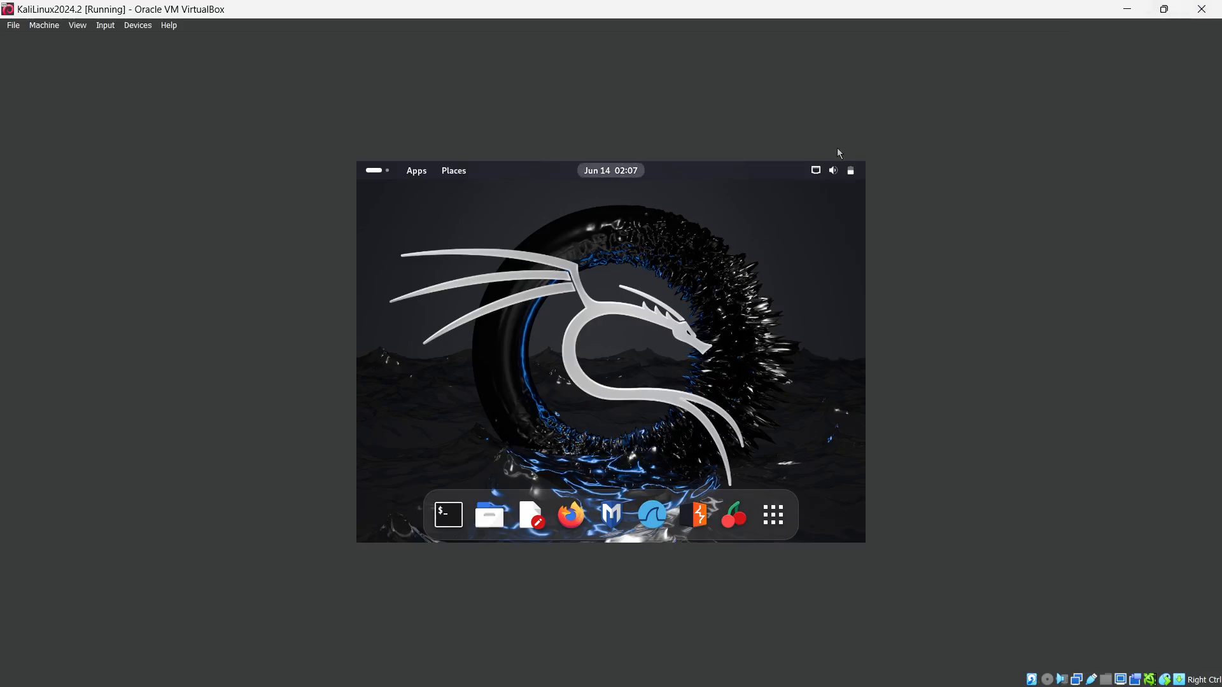
{"action": "right_click", "coordinate": [621, 227]}
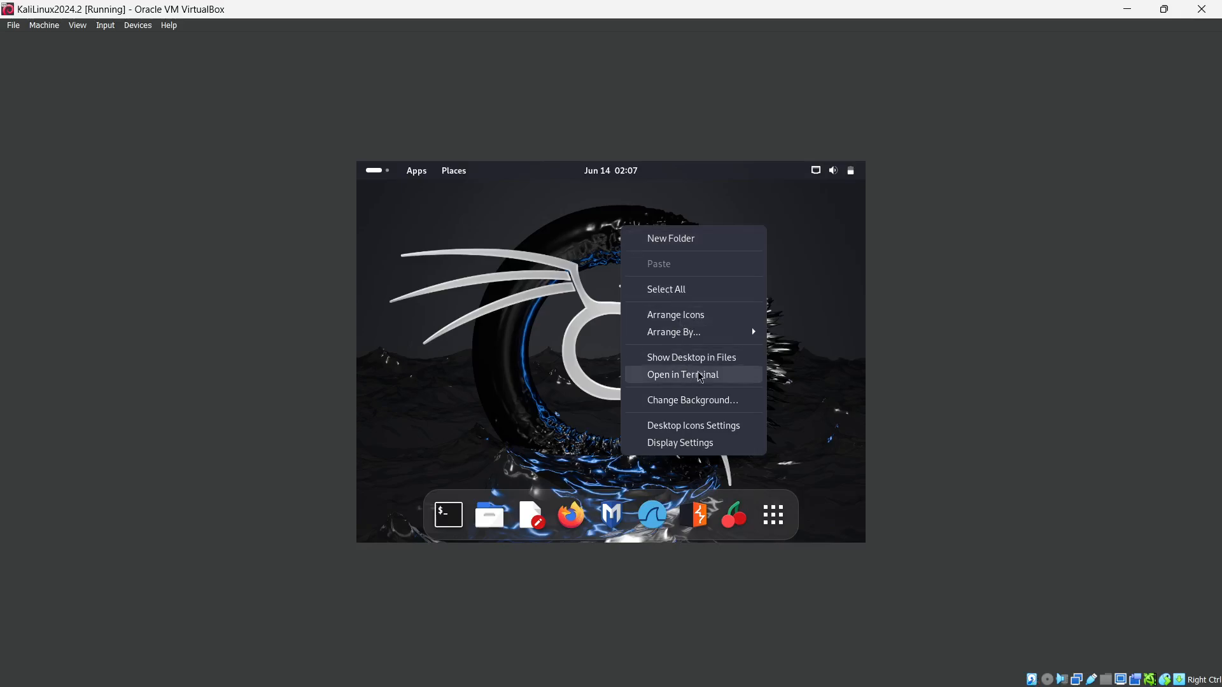
{"action": "left_click", "coordinate": [831, 343]}
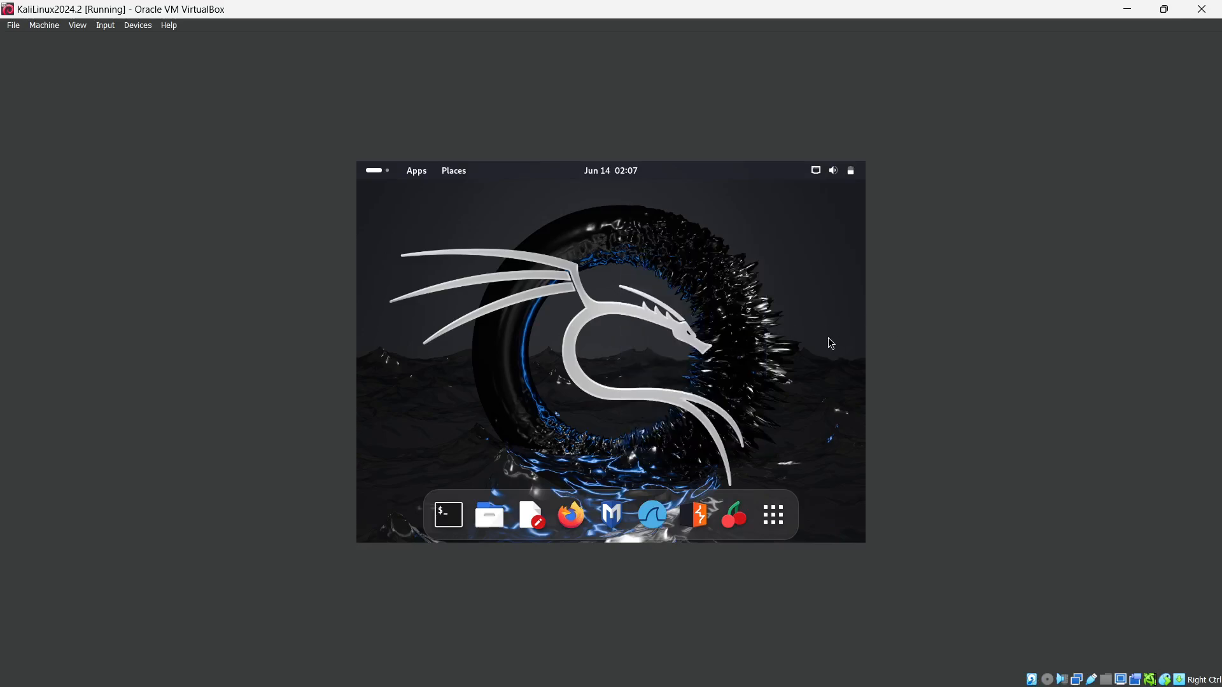
{"action": "left_click", "coordinate": [420, 176]}
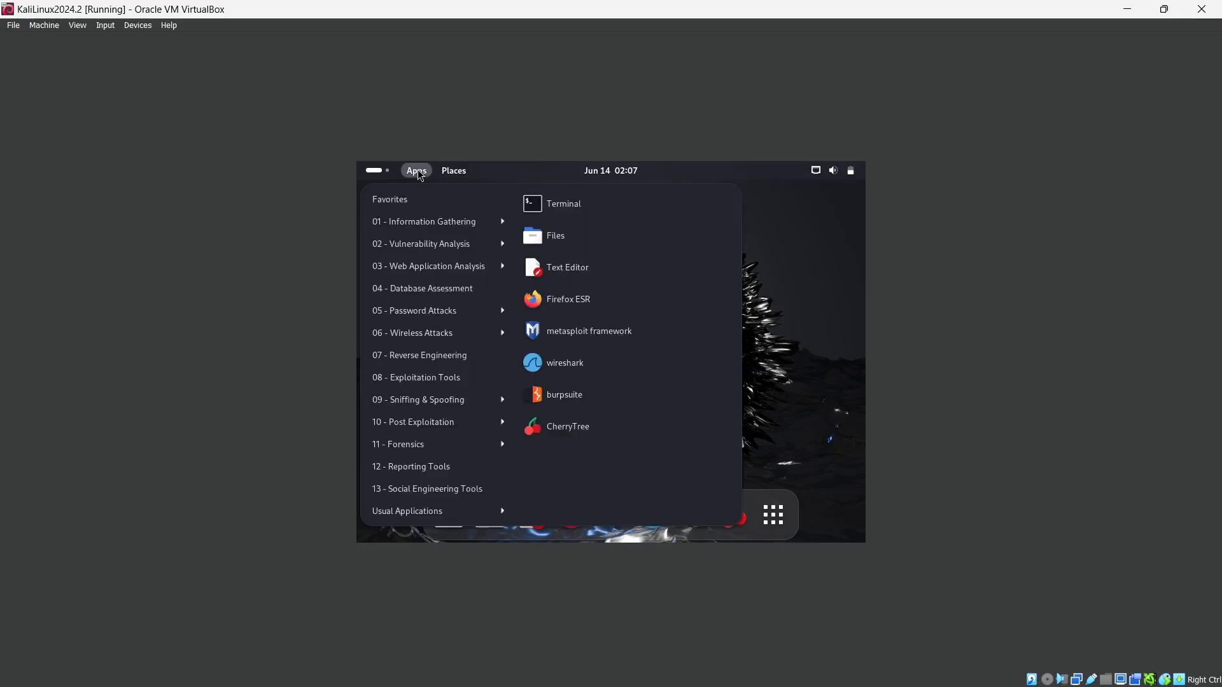
{"action": "mouse_move", "coordinate": [454, 170]}
{"action": "mouse_move", "coordinate": [611, 171]}
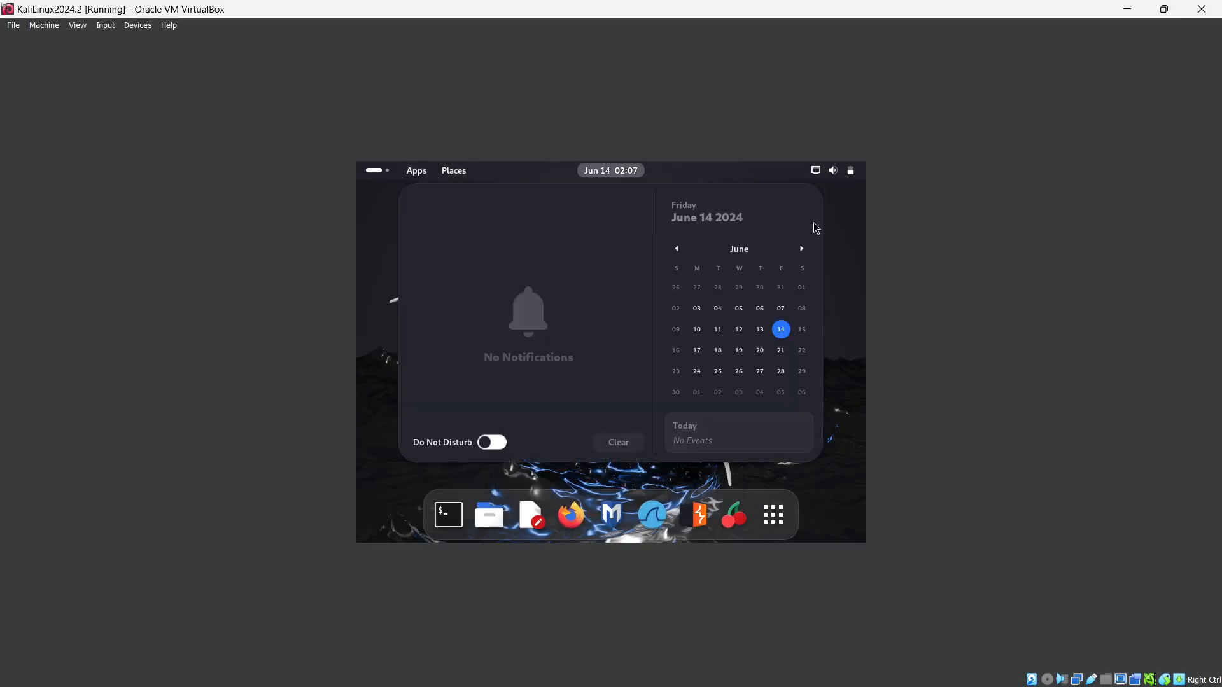
{"action": "left_click", "coordinate": [854, 287]}
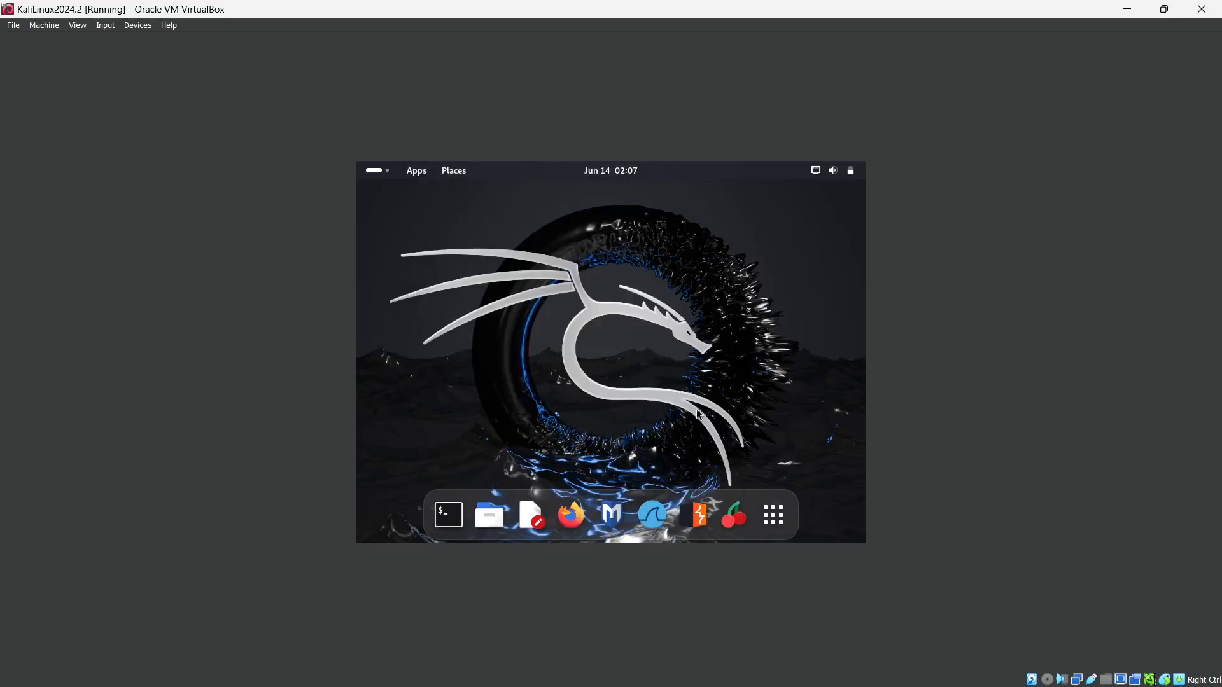
{"action": "left_click", "coordinate": [788, 516]}
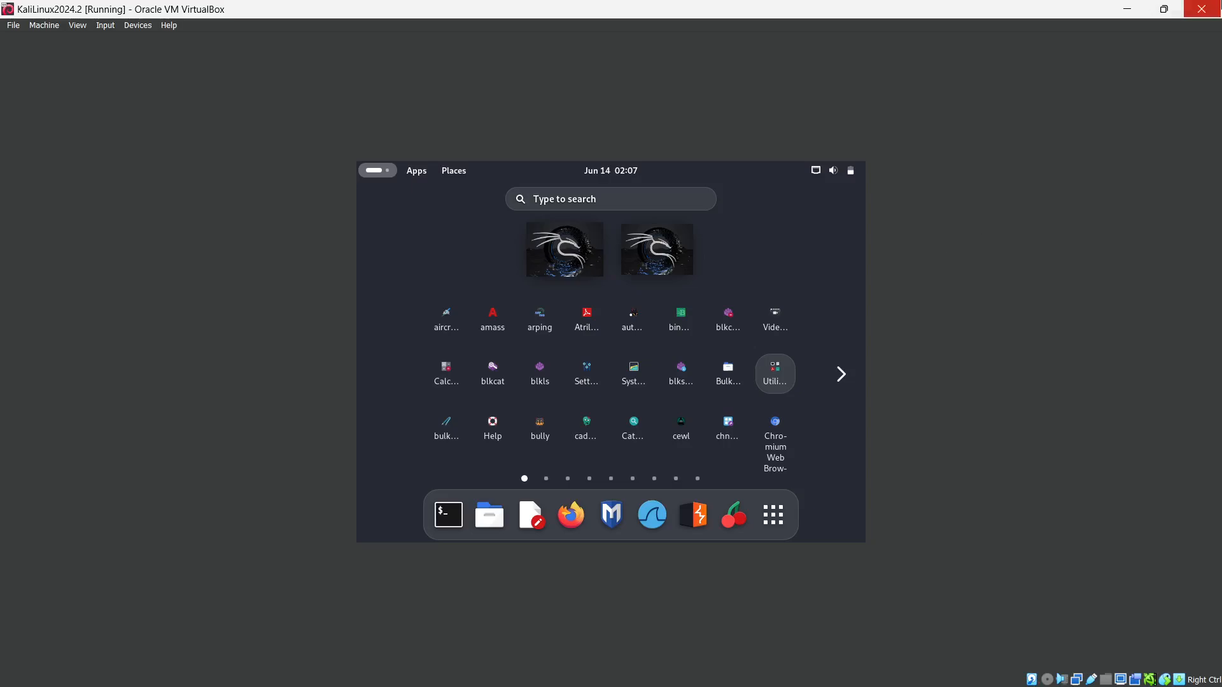
Cancel closing the VM, then restore and re-maximize the VirtualBox window to fit
{"action": "left_click", "coordinate": [1201, 8]}
{"action": "left_click", "coordinate": [611, 390]}
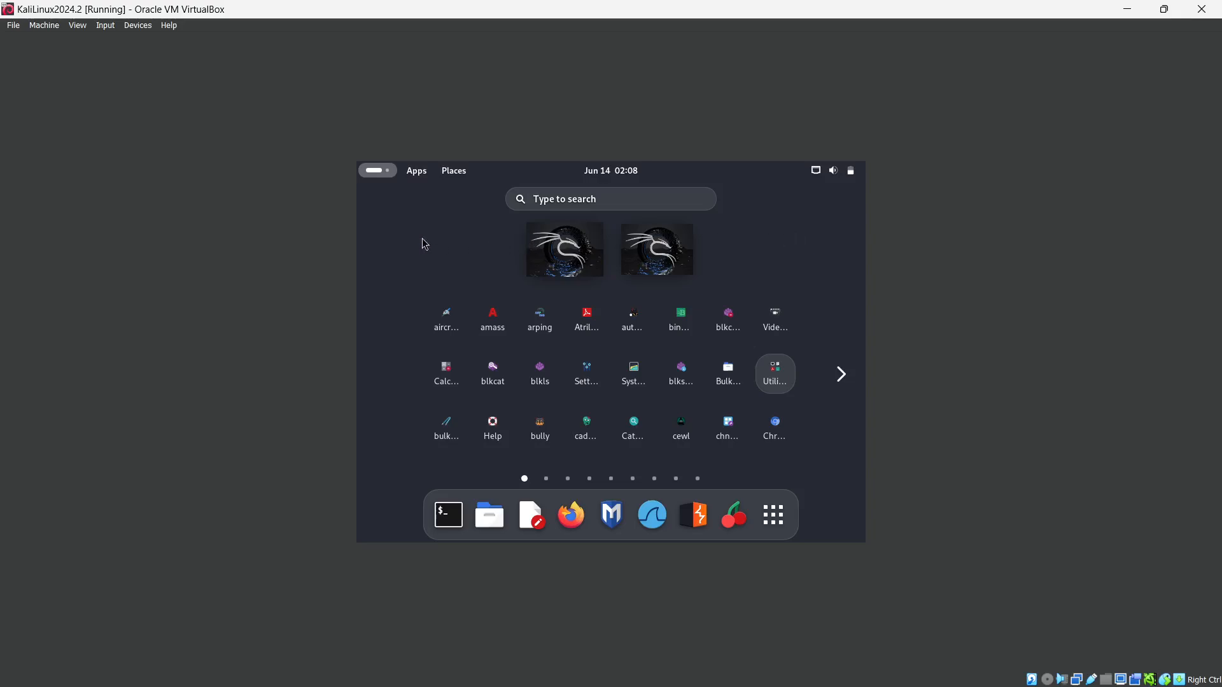
{"action": "left_click", "coordinate": [1164, 9]}
{"action": "left_click", "coordinate": [757, 164]}
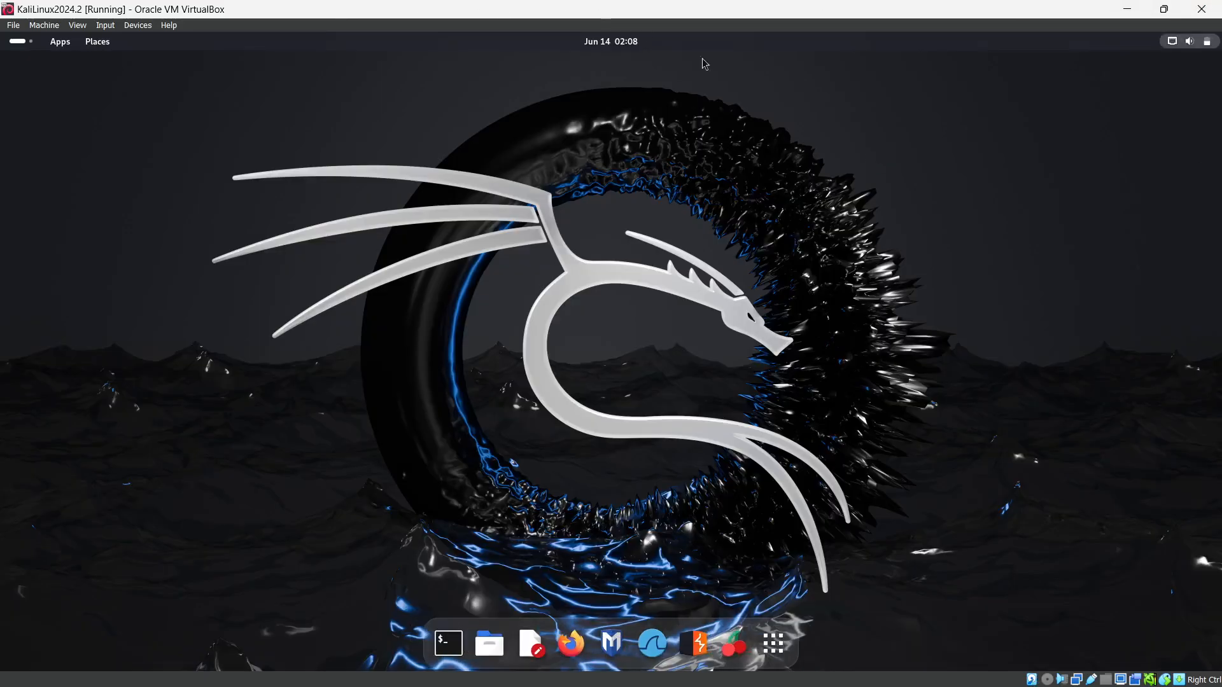
Bring the OBS Studio window in front of the full-screen Kali desktop
{"action": "mouse_move", "coordinate": [795, 686]}
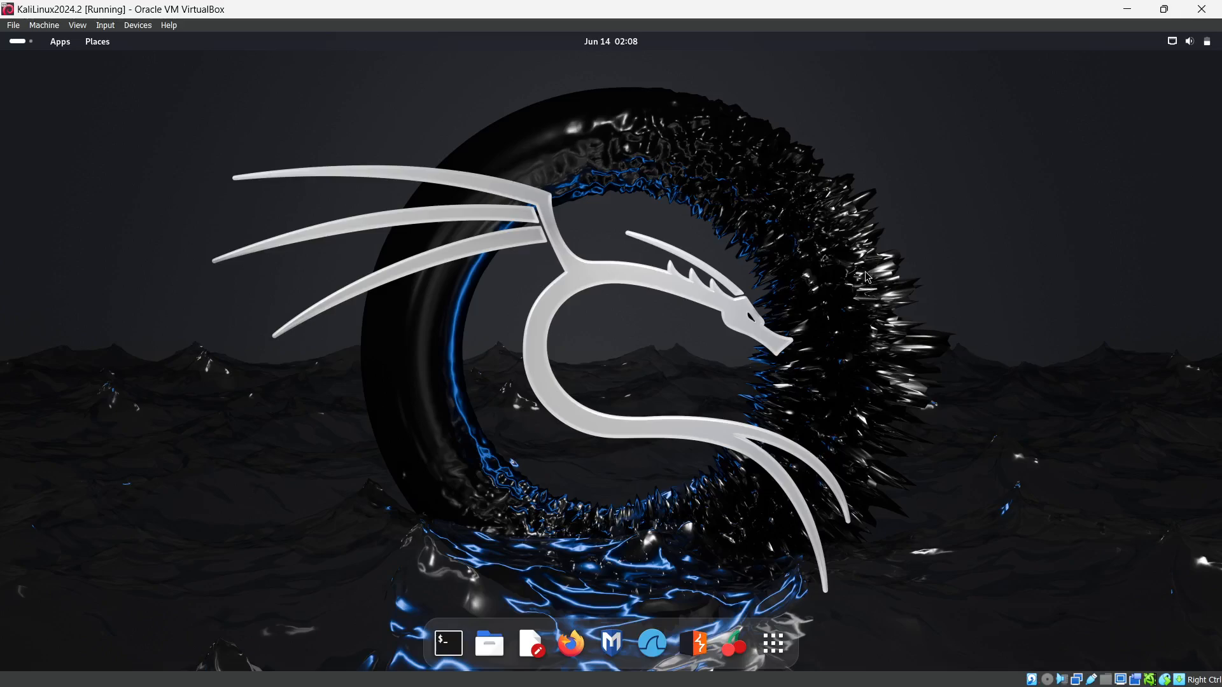
{"action": "left_click", "coordinate": [802, 671]}
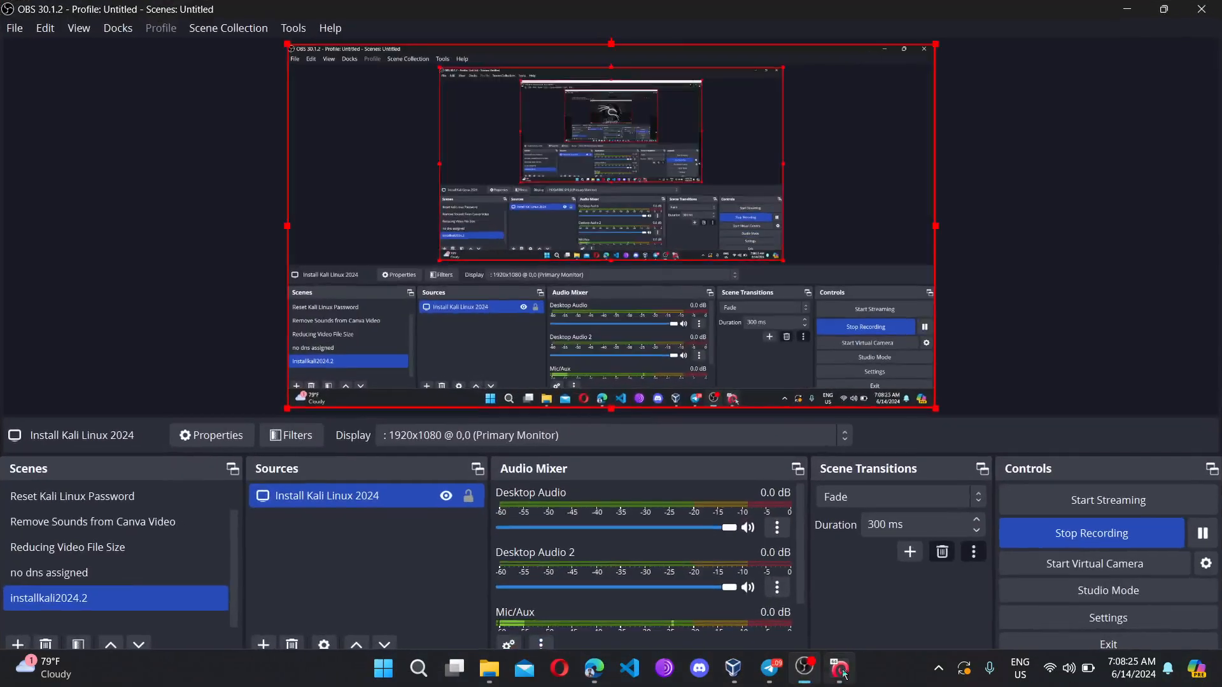